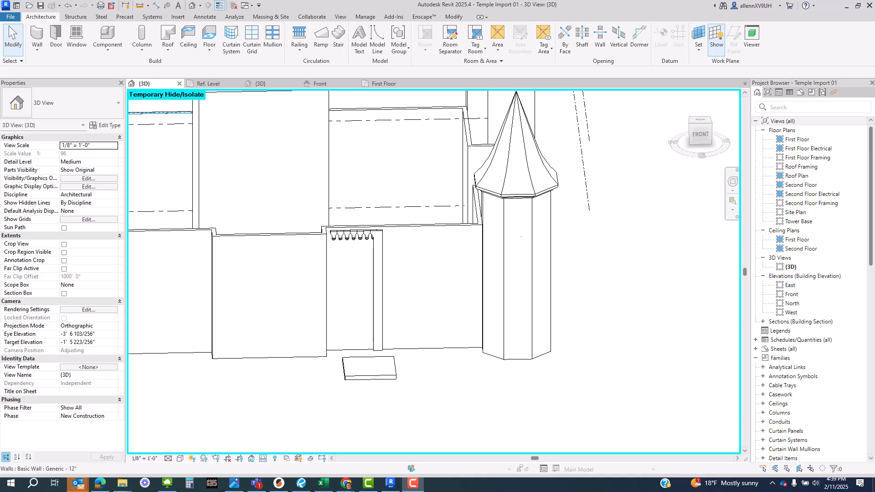
Examine the brick pilasters on the temple facade in the reference photo Citytemple1.webp.
{"action": "left_click_drag", "start_coordinate": [0, 108], "coordinate": [390, 69]}
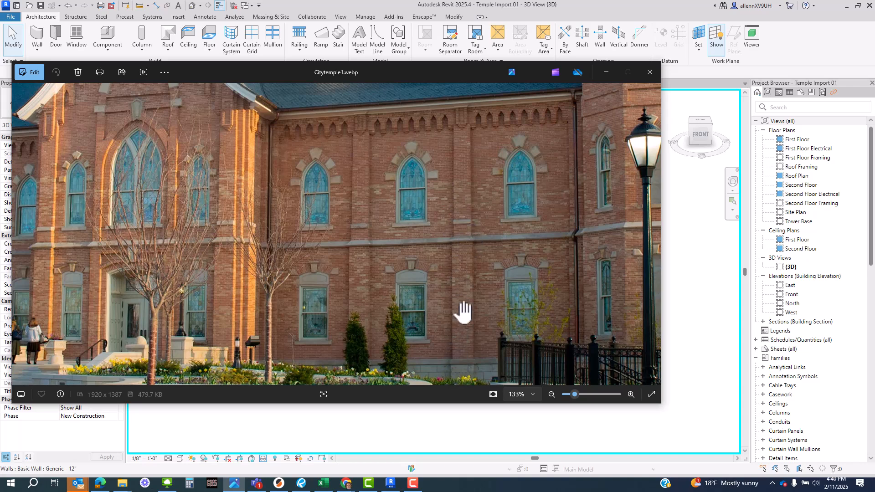
{"action": "left_click_drag", "start_coordinate": [463, 72], "coordinate": [0, 105]}
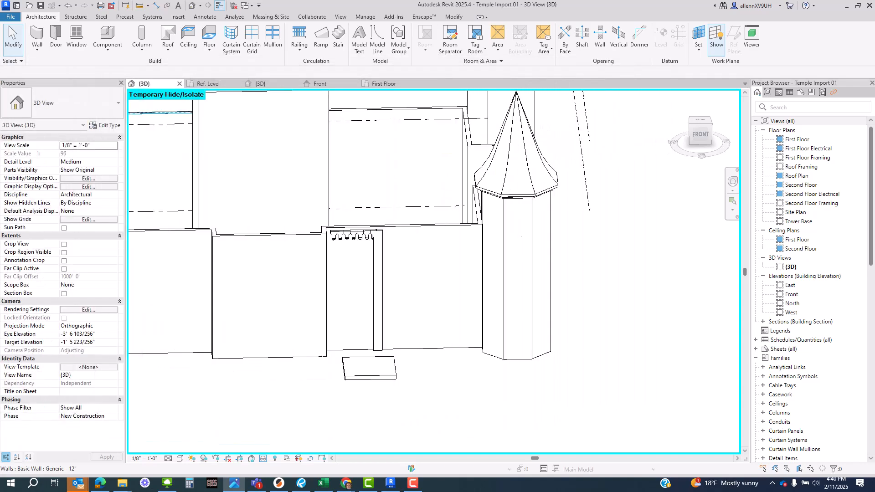
{"action": "left_click", "coordinate": [433, 393]}
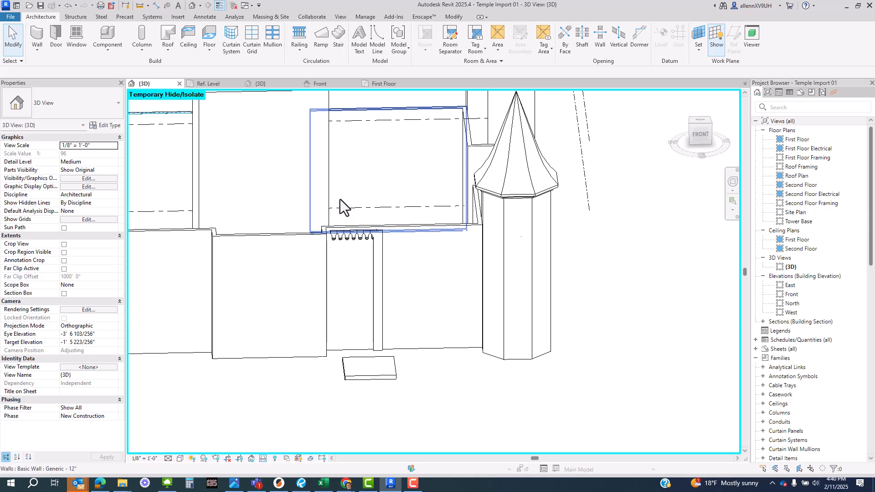
{"action": "left_click", "coordinate": [10, 16]}
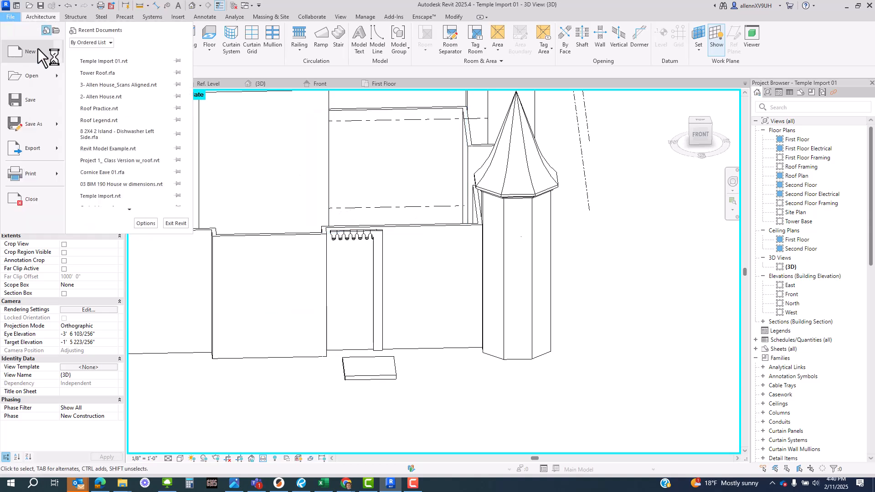
{"action": "mouse_move", "coordinate": [59, 56]}
{"action": "left_click", "coordinate": [111, 82]}
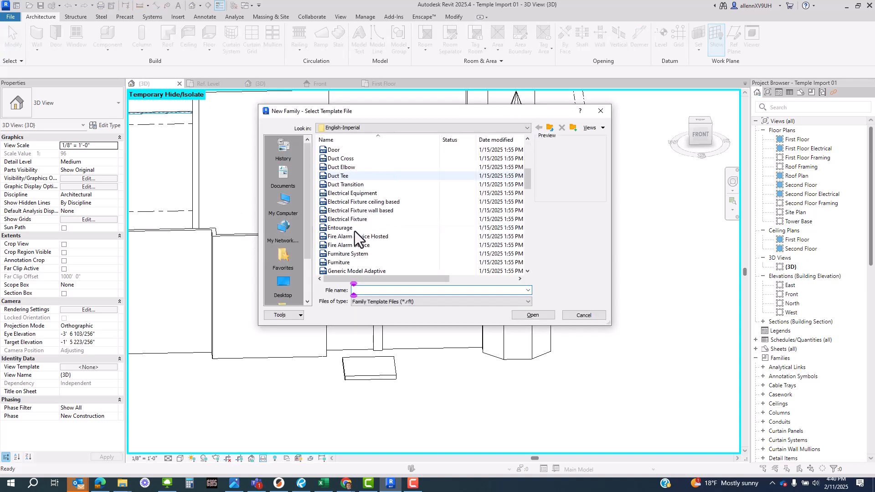
{"action": "left_click", "coordinate": [350, 221]}
{"action": "key", "text": "g"}
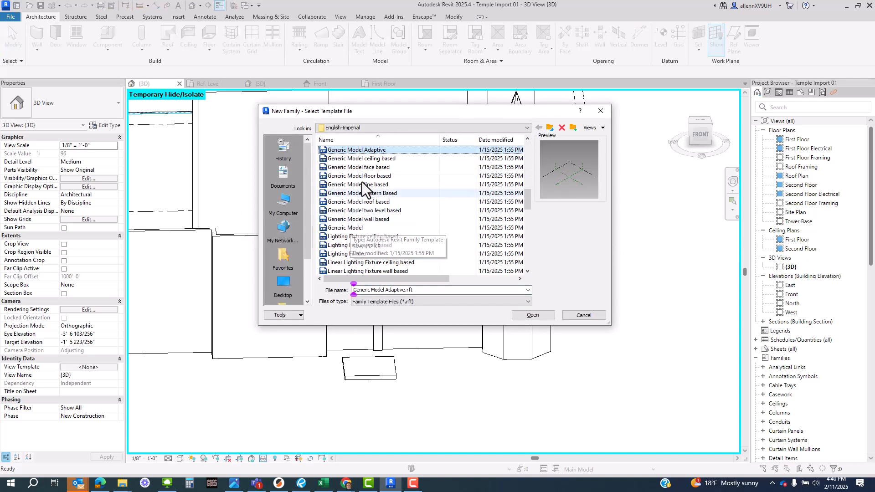
{"action": "left_click", "coordinate": [374, 167]}
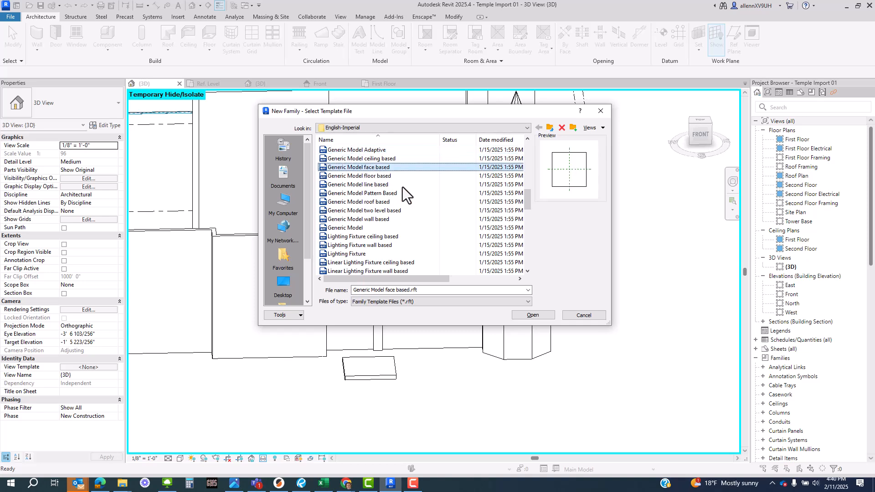
{"action": "left_click", "coordinate": [584, 316]}
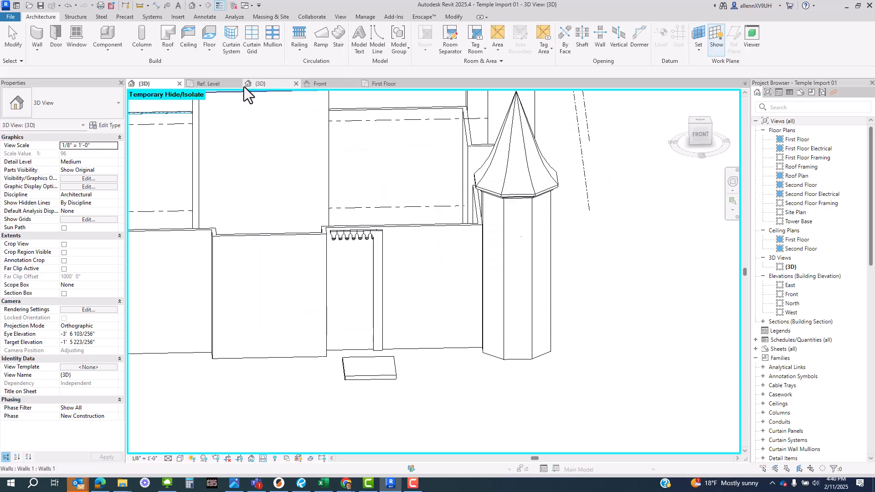
Switch to the family's Ref. Level plan and inspect the pilaster's base and shaft extrusions.
{"action": "left_click", "coordinate": [223, 86]}
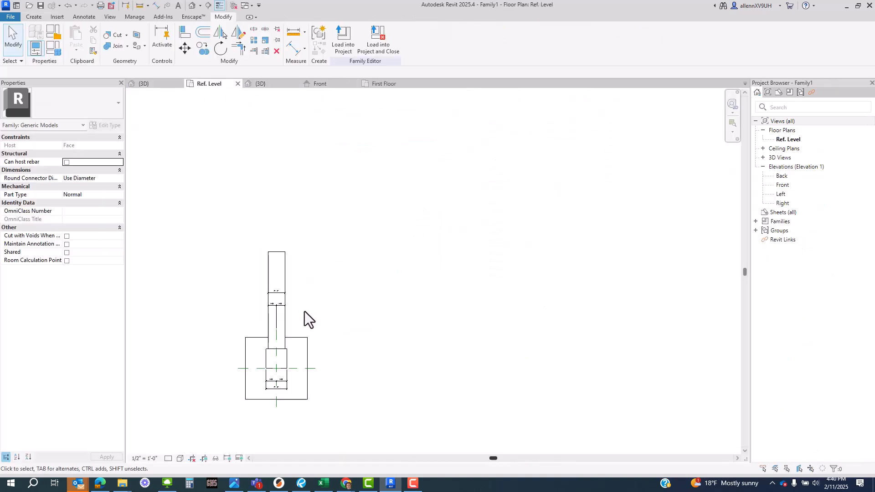
{"action": "scroll", "coordinate": [376, 274], "scroll_direction": "up", "scroll_amount": 3}
{"action": "left_click", "coordinate": [415, 324]}
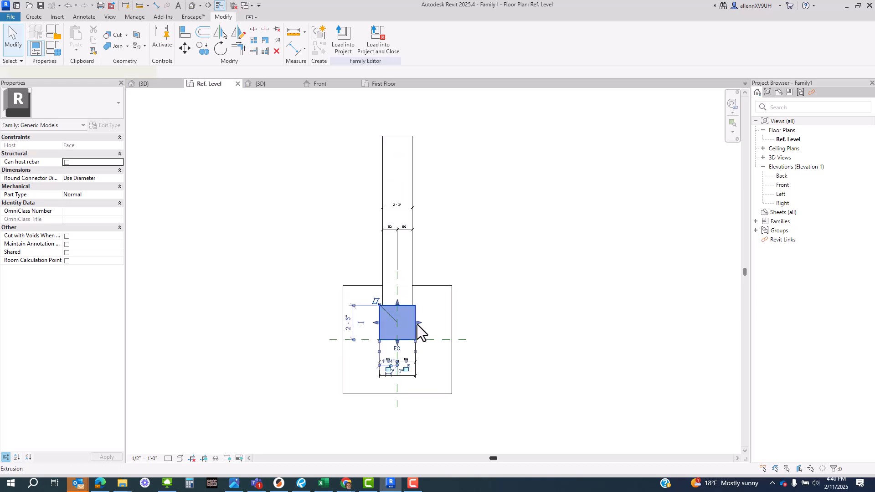
{"action": "left_click", "coordinate": [413, 248]}
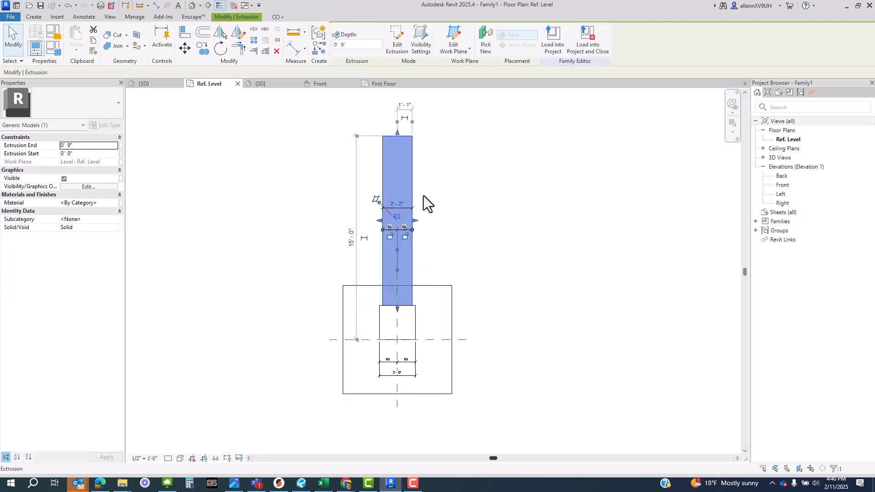
{"action": "middle_click_drag", "start_coordinate": [441, 191], "coordinate": [424, 237]}
{"action": "scroll", "coordinate": [412, 220], "scroll_direction": "down", "scroll_amount": 2}
Undo the latest family edits until the guide lines are back and the upper extrusion above the shaft is removed.
{"action": "key", "text": "Escape"}
{"action": "key", "text": "ctrl+z"}
{"action": "key", "text": "ctrl+z"}
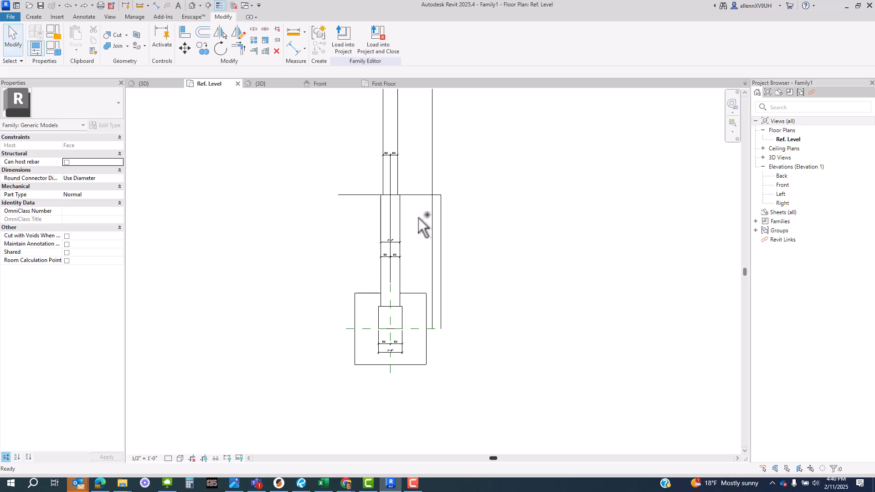
{"action": "key", "text": "ctrl+z"}
{"action": "key", "text": "ctrl+z"}
{"action": "key", "text": "ctrl+z"}
{"action": "key", "text": "ctrl+z"}
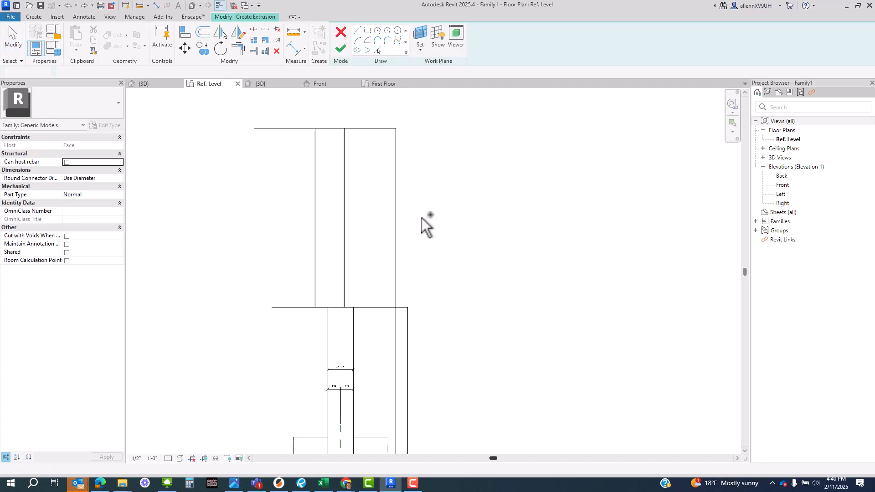
{"action": "scroll", "coordinate": [406, 228], "scroll_direction": "down", "scroll_amount": 2}
{"action": "middle_click_drag", "start_coordinate": [356, 288], "coordinate": [394, 275]}
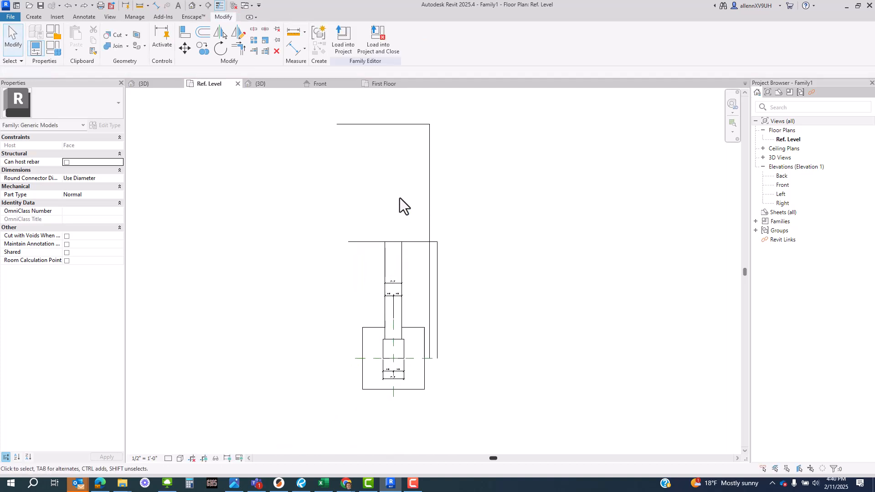
{"action": "middle_click_drag", "start_coordinate": [411, 228], "coordinate": [401, 210]}
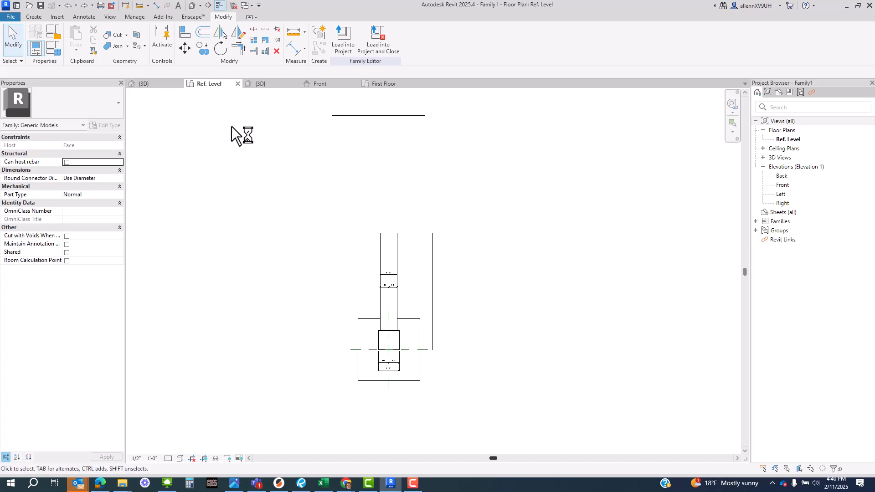
Examine the family's extrusions and guide lines in the 3D view, and return to the Ref. Level plan.
{"action": "left_click", "coordinate": [192, 5]}
{"action": "middle_click_drag", "start_coordinate": [363, 236], "coordinate": [409, 347], "text": "shift"}
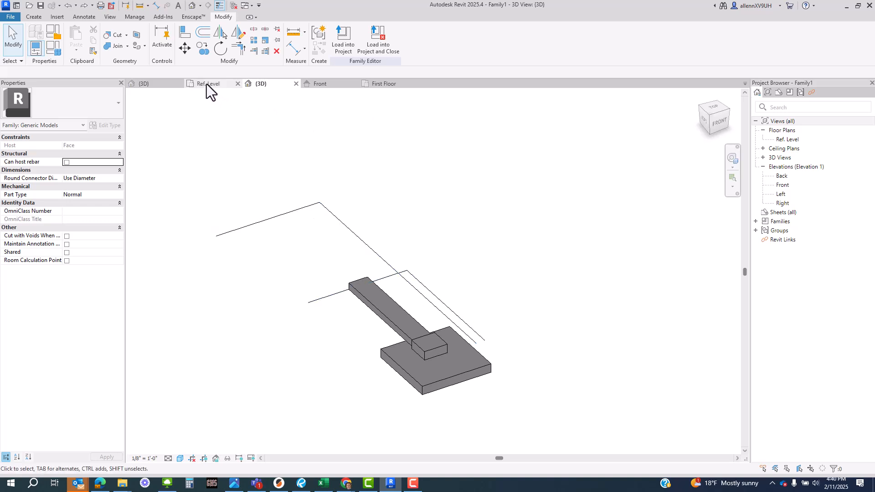
{"action": "scroll", "coordinate": [358, 261], "scroll_direction": "up", "scroll_amount": 2}
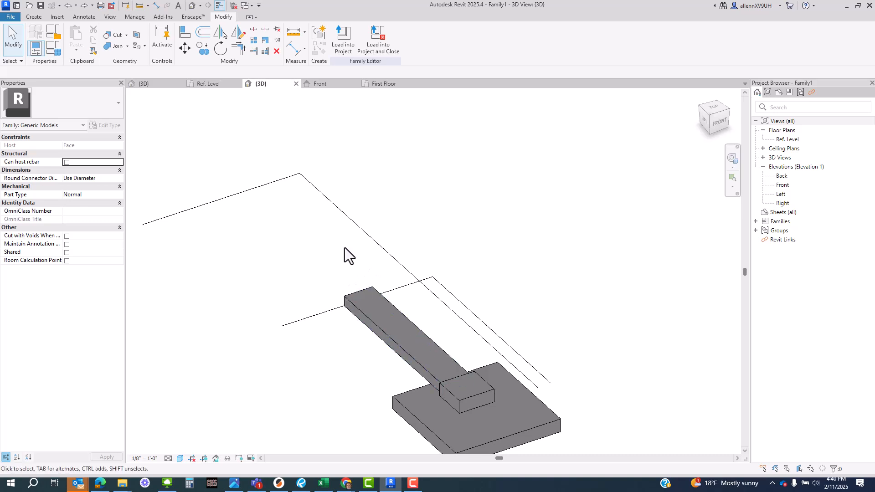
{"action": "double_click", "coordinate": [791, 141]}
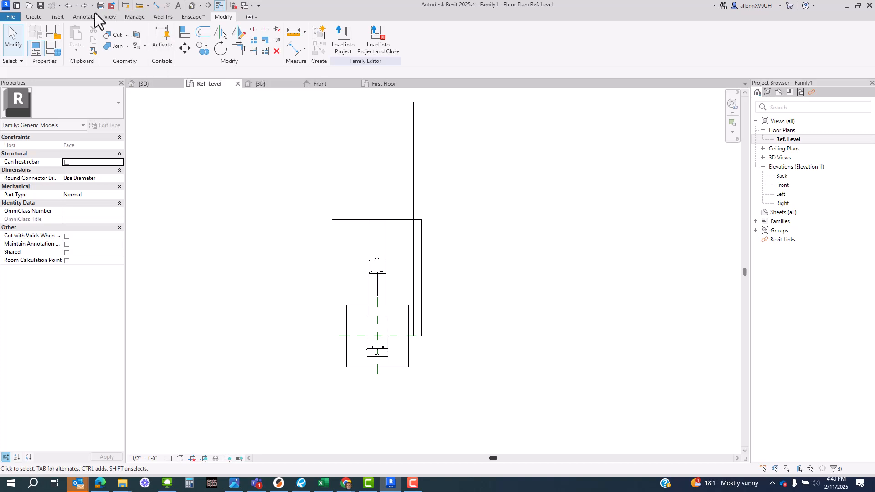
{"action": "left_click", "coordinate": [37, 17]}
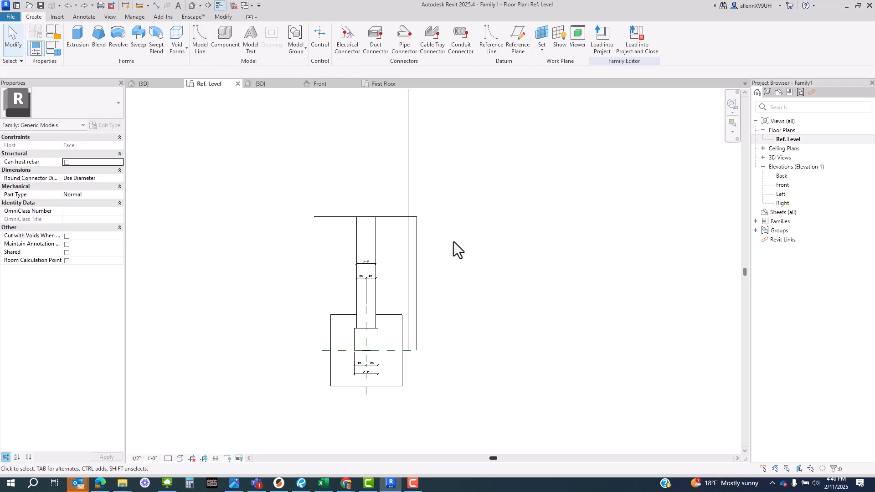
{"action": "scroll", "coordinate": [452, 242], "scroll_direction": "up", "scroll_amount": 2}
{"action": "key", "text": "l"}
{"action": "key", "text": "i"}
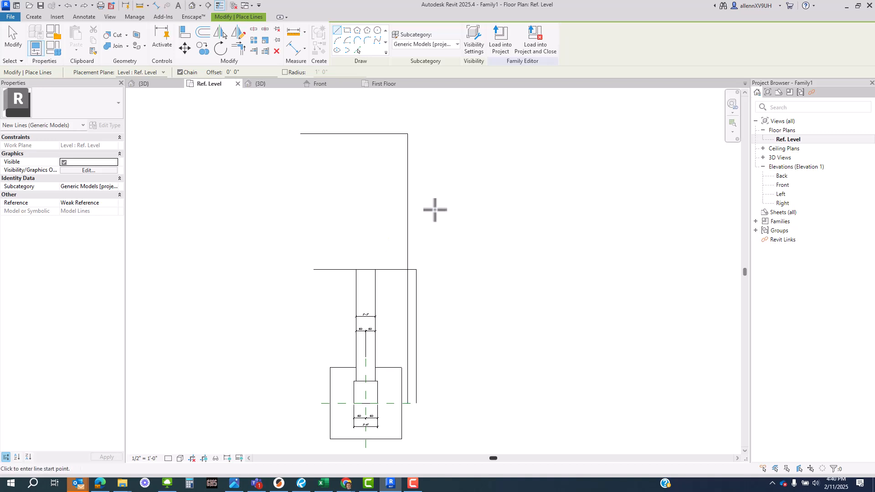
{"action": "left_click", "coordinate": [436, 228]}
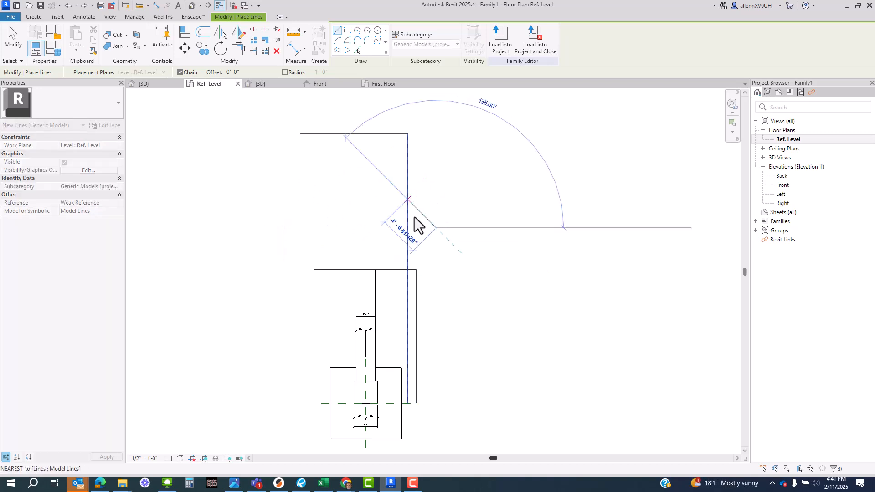
{"action": "key", "text": "Escape"}
{"action": "key", "text": "Escape"}
Inspect the existing shaft and base extrusions in the Ref. Level plan.
{"action": "middle_click_drag", "start_coordinate": [450, 348], "coordinate": [469, 347]}
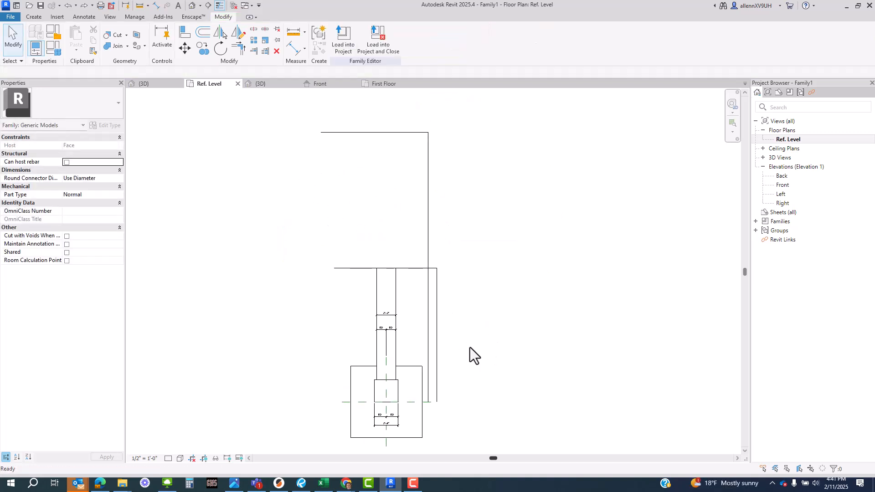
{"action": "middle_click_drag", "start_coordinate": [368, 279], "coordinate": [385, 277]}
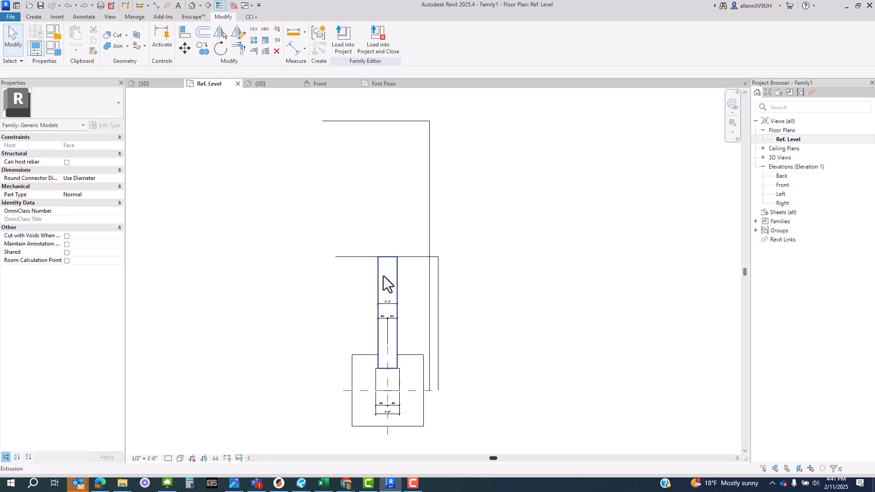
{"action": "left_click", "coordinate": [390, 275]}
{"action": "left_click", "coordinate": [398, 385]}
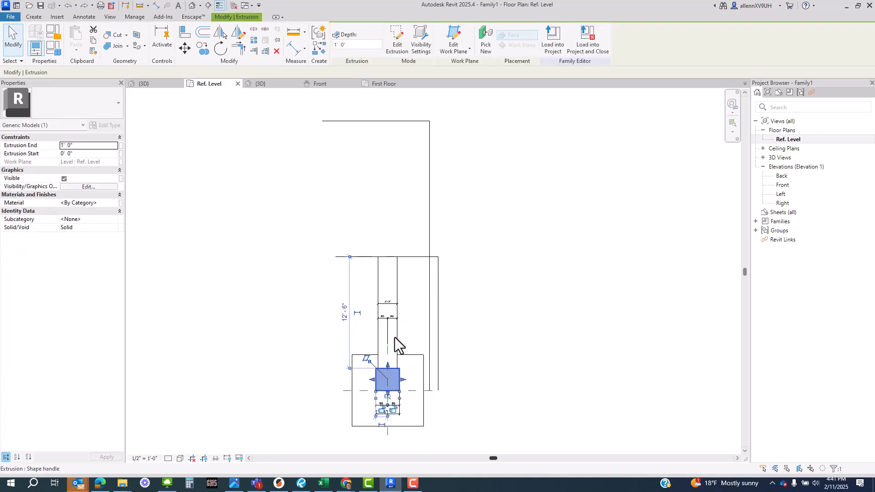
{"action": "left_click", "coordinate": [381, 186]}
{"action": "middle_click_drag", "start_coordinate": [381, 187], "coordinate": [373, 204]}
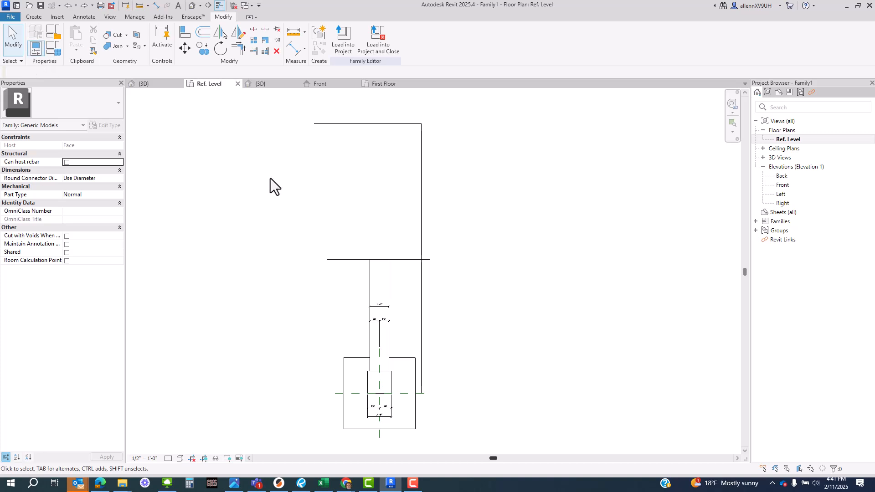
Create a rectangular extrusion 0' 9" deep above the shaft, spanning between the two horizontal guide lines.
{"action": "left_click", "coordinate": [33, 17]}
{"action": "left_click", "coordinate": [77, 42]}
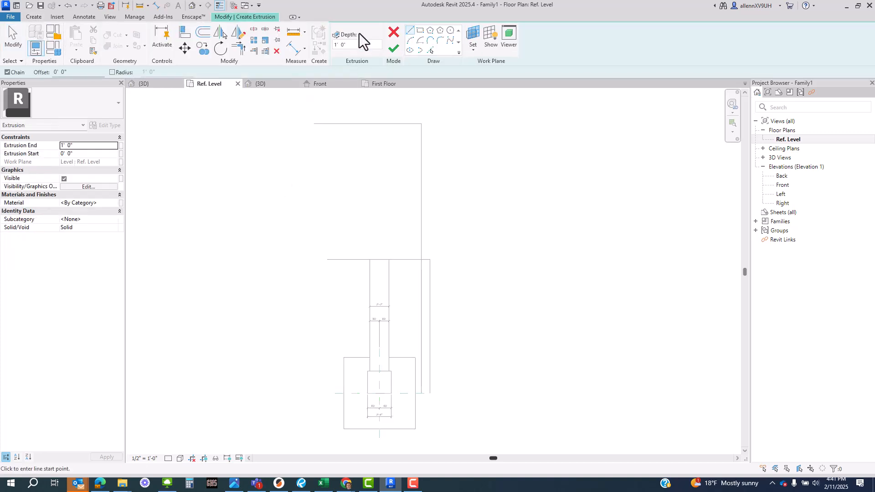
{"action": "left_click", "coordinate": [420, 30]}
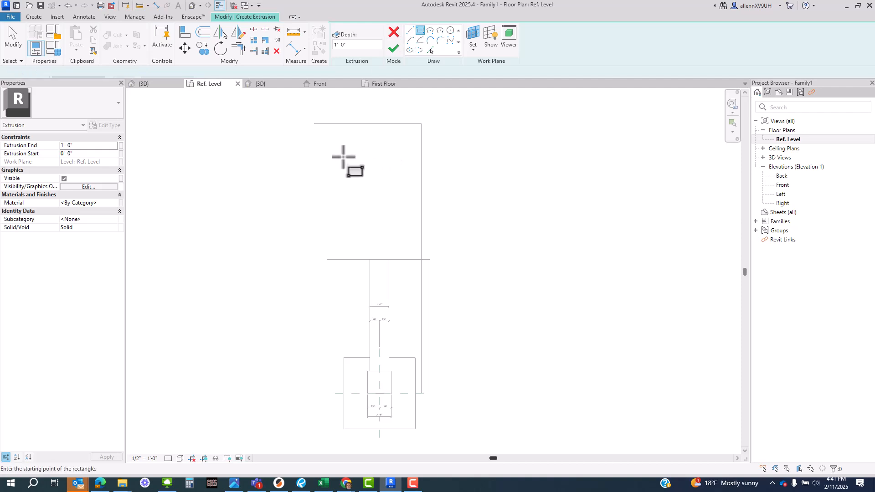
{"action": "left_click", "coordinate": [358, 260]}
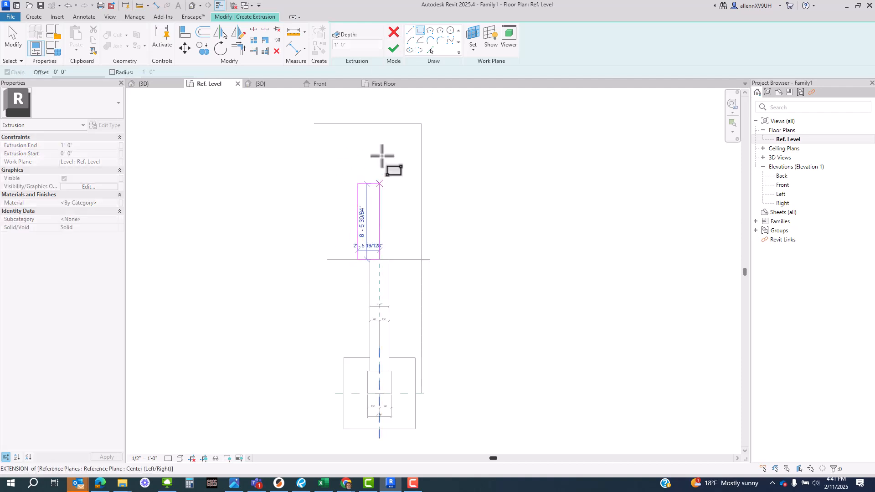
{"action": "left_click", "coordinate": [399, 124]}
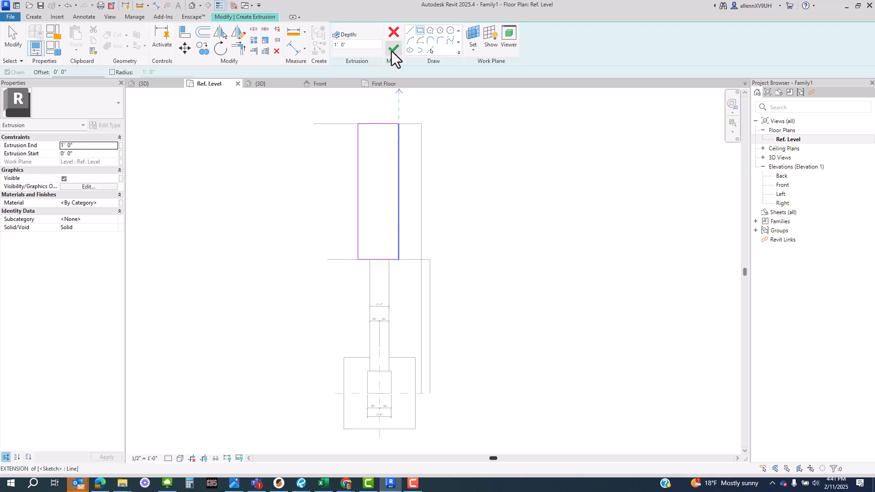
{"action": "type", "text": "0 9"}
{"action": "left_click", "coordinate": [394, 48]}
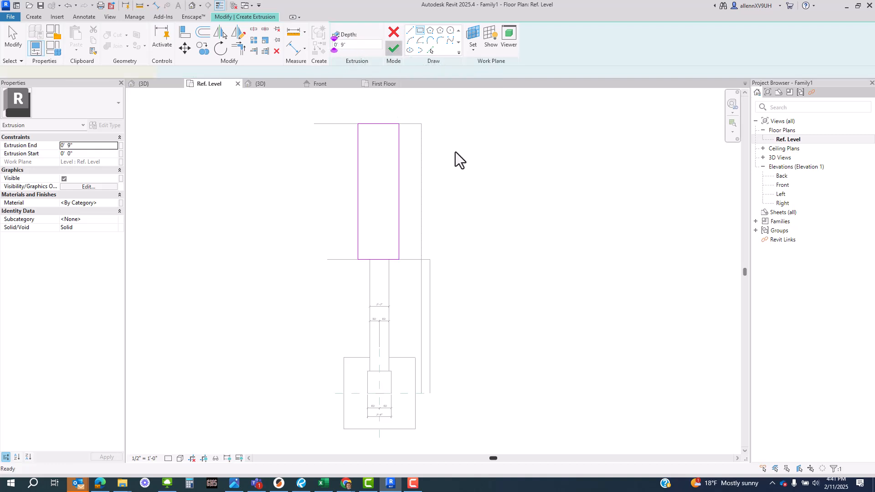
Examine the width and equality dimensions that centre the base and shaft extrusions on the vertical reference plane.
{"action": "middle_click_drag", "start_coordinate": [365, 235], "coordinate": [370, 260]}
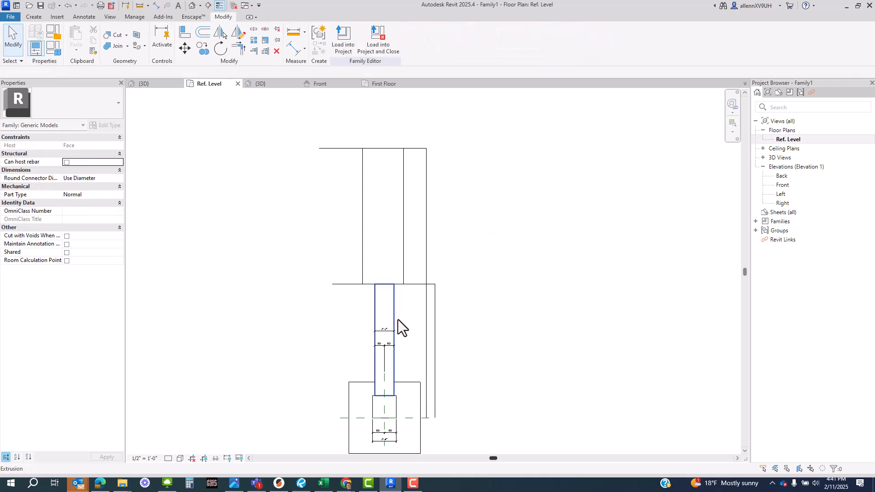
{"action": "scroll", "coordinate": [393, 395], "scroll_direction": "up", "scroll_amount": 2}
{"action": "middle_click_drag", "start_coordinate": [399, 426], "coordinate": [387, 304]}
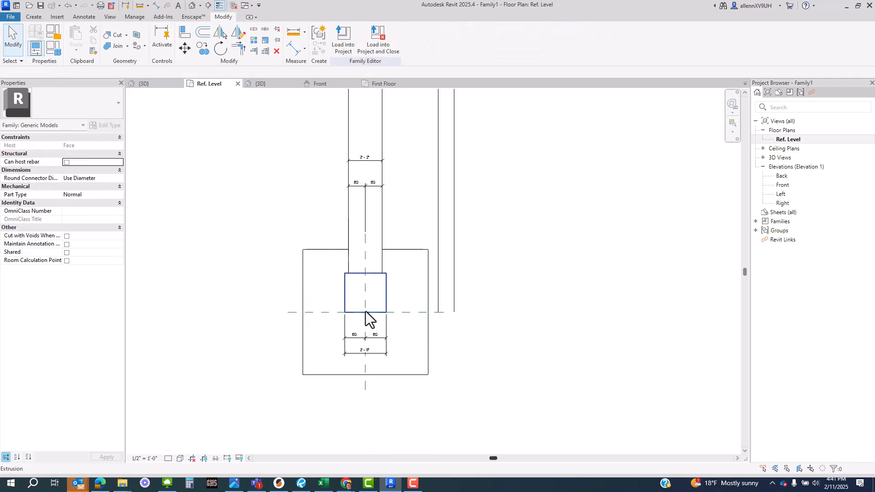
{"action": "scroll", "coordinate": [363, 187], "scroll_direction": "up", "scroll_amount": 2}
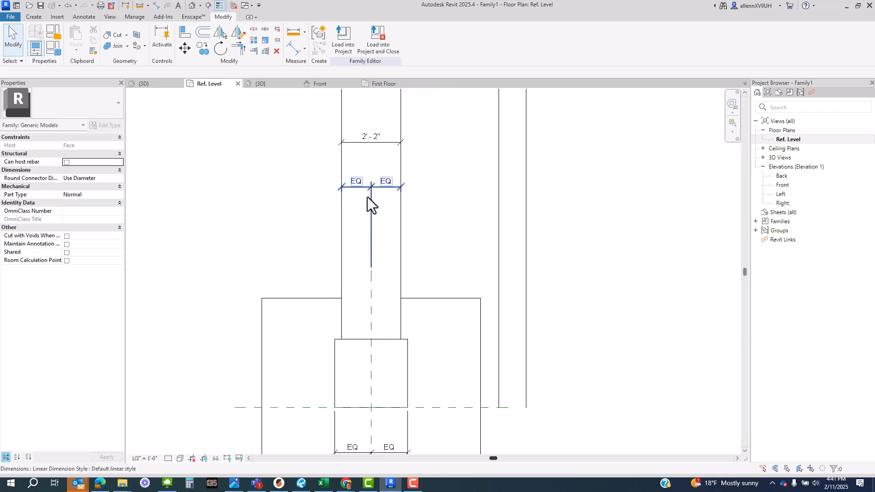
{"action": "left_click", "coordinate": [369, 199]}
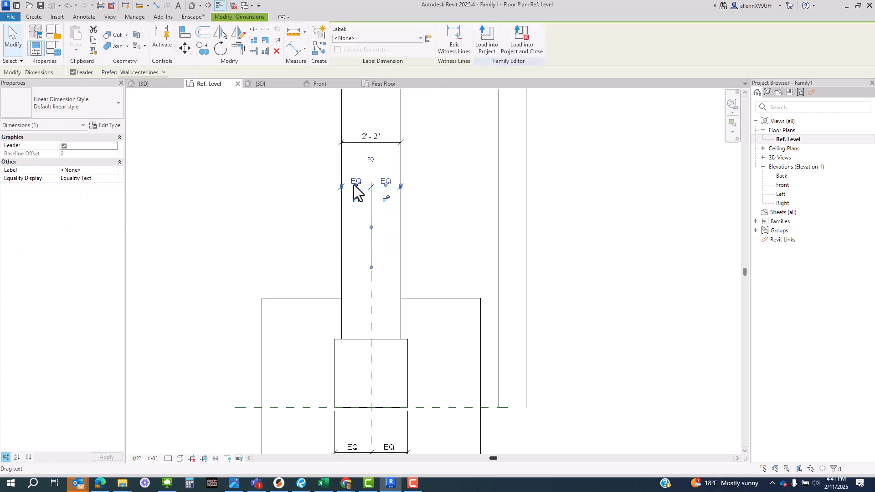
{"action": "scroll", "coordinate": [359, 357], "scroll_direction": "down", "scroll_amount": 3}
{"action": "middle_click_drag", "start_coordinate": [376, 237], "coordinate": [375, 264]}
{"action": "left_click", "coordinate": [341, 202]}
{"action": "middle_click_drag", "start_coordinate": [338, 176], "coordinate": [346, 232]}
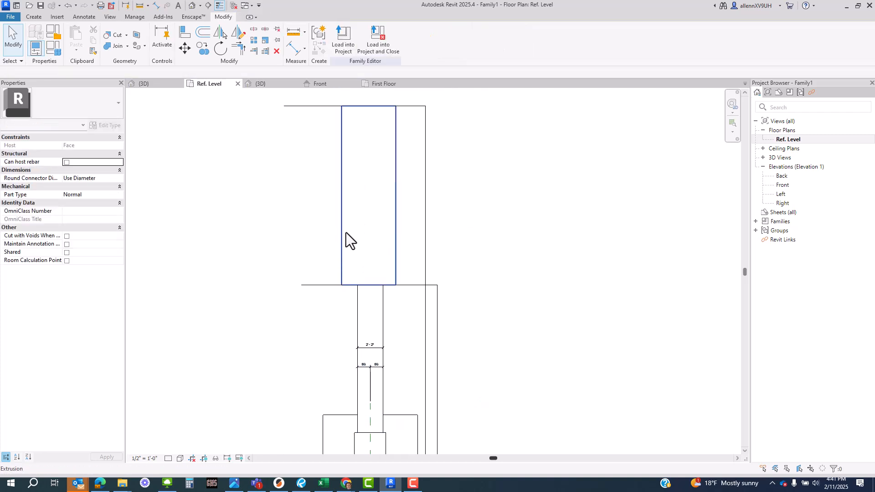
Place an aligned dimension string across the upper extrusion, from one long side through the centre reference plane to the other.
{"action": "key", "text": "d"}
{"action": "key", "text": "i"}
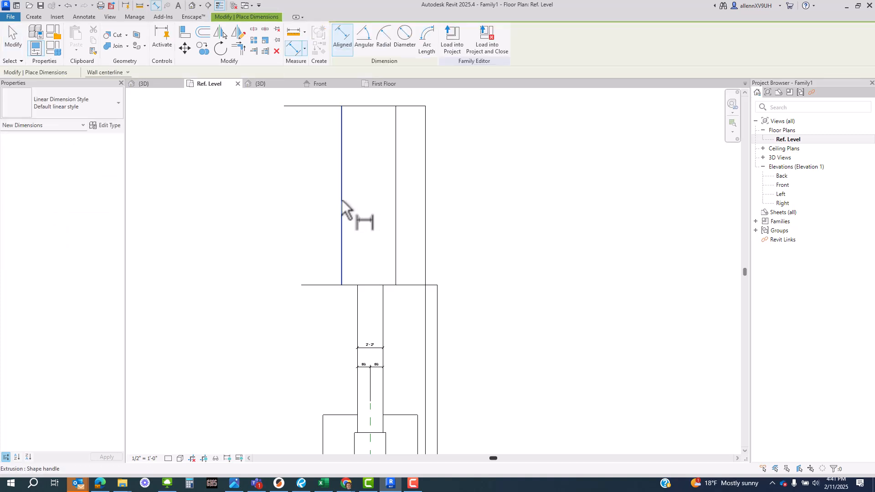
{"action": "left_click", "coordinate": [347, 205]}
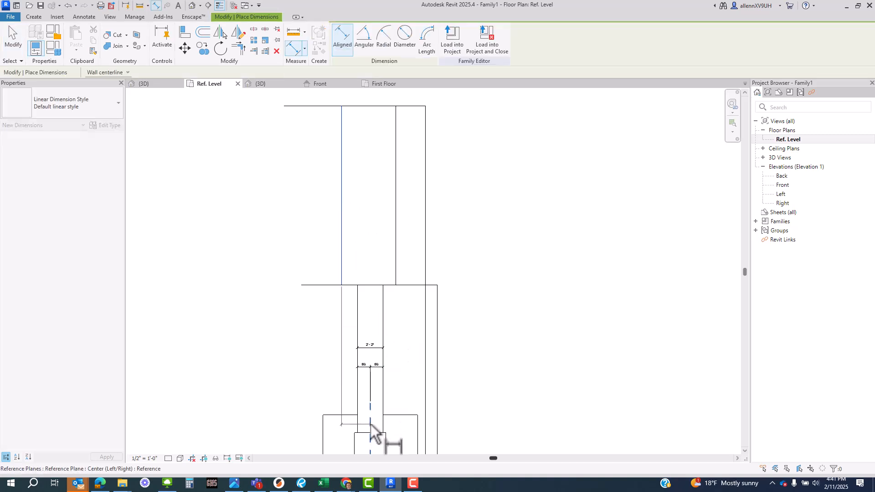
{"action": "left_click", "coordinate": [396, 203]}
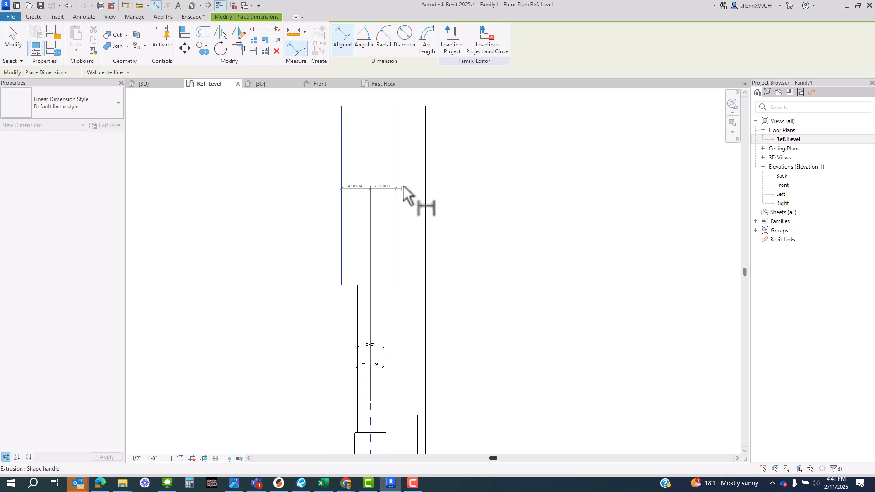
{"action": "left_click", "coordinate": [406, 179]}
{"action": "scroll", "coordinate": [367, 174], "scroll_direction": "up", "scroll_amount": 3}
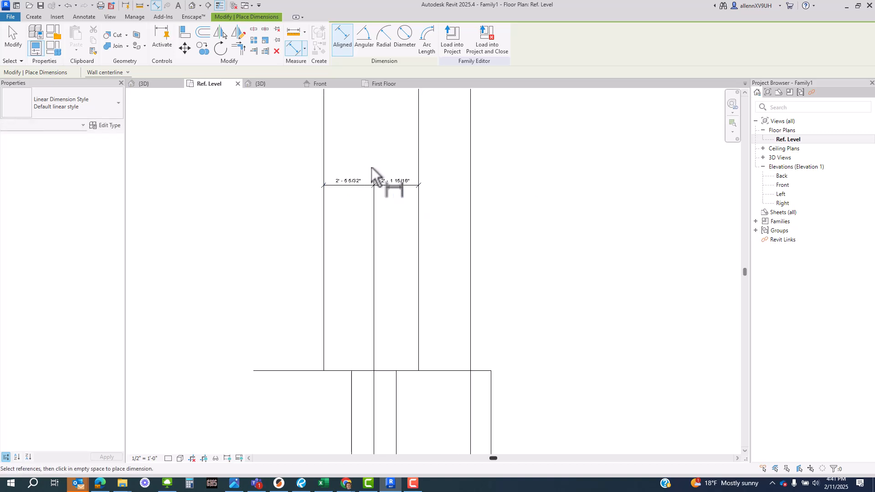
{"action": "key", "text": "Escape"}
Make the two segments of the upper extrusion's dimension string equal so it centres on the reference plane.
{"action": "left_click", "coordinate": [374, 196]}
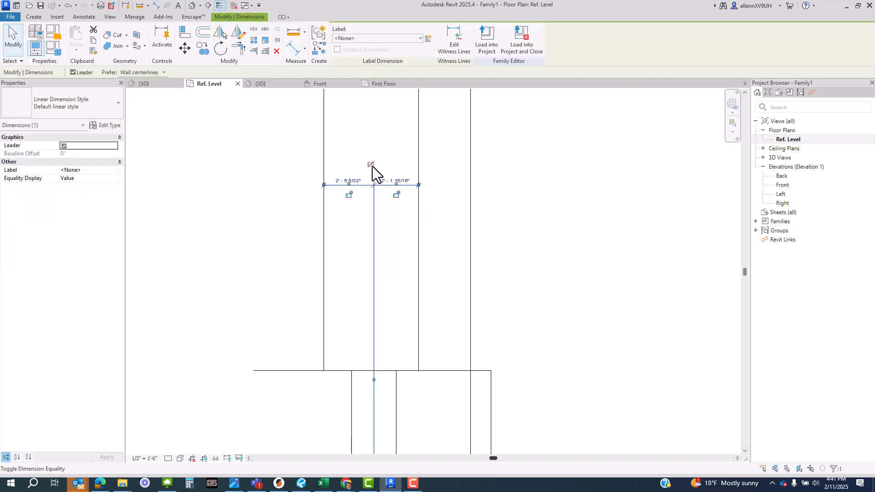
{"action": "left_click", "coordinate": [372, 165]}
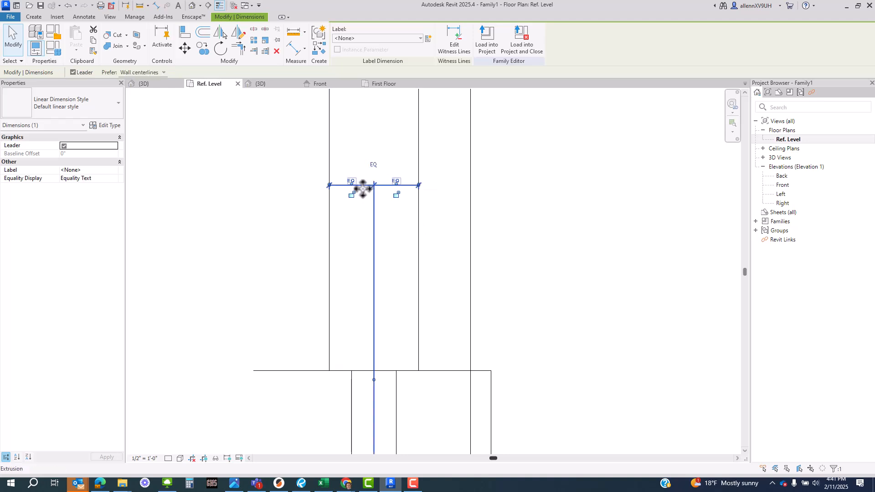
{"action": "scroll", "coordinate": [364, 231], "scroll_direction": "down", "scroll_amount": 1}
{"action": "key", "text": "Escape"}
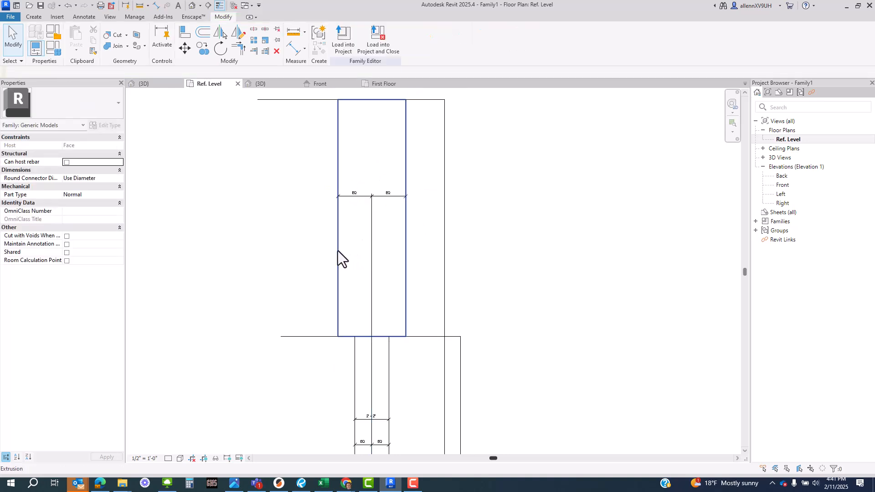
Narrow the upper extrusion symmetrically to about 1' 10" wide, slightly narrower than the shaft below it.
{"action": "left_click", "coordinate": [338, 252]}
{"action": "scroll", "coordinate": [342, 230], "scroll_direction": "up", "scroll_amount": 1}
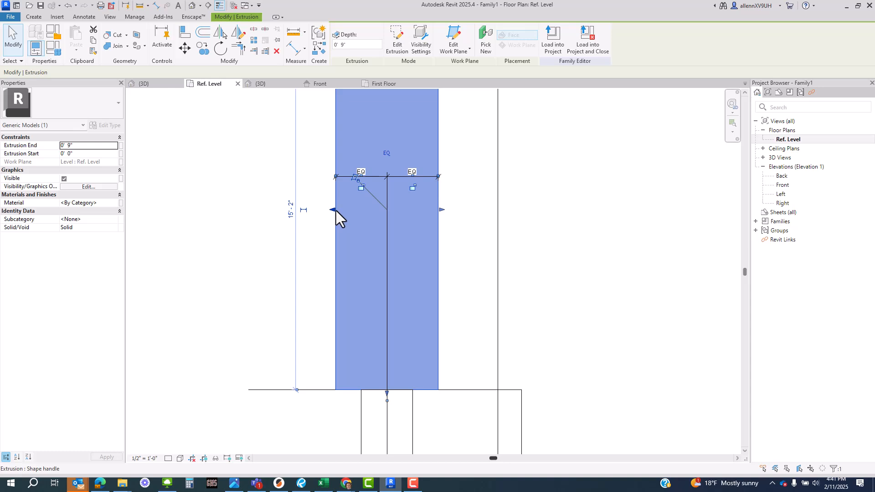
{"action": "left_click_drag", "start_coordinate": [336, 211], "coordinate": [360, 235]}
{"action": "scroll", "coordinate": [360, 236], "scroll_direction": "up", "scroll_amount": 2}
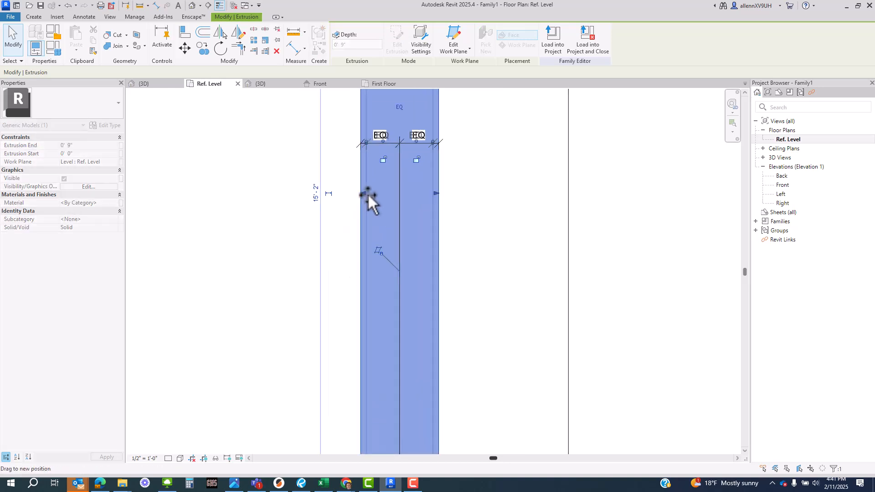
{"action": "left_click_drag", "start_coordinate": [367, 195], "coordinate": [367, 194]}
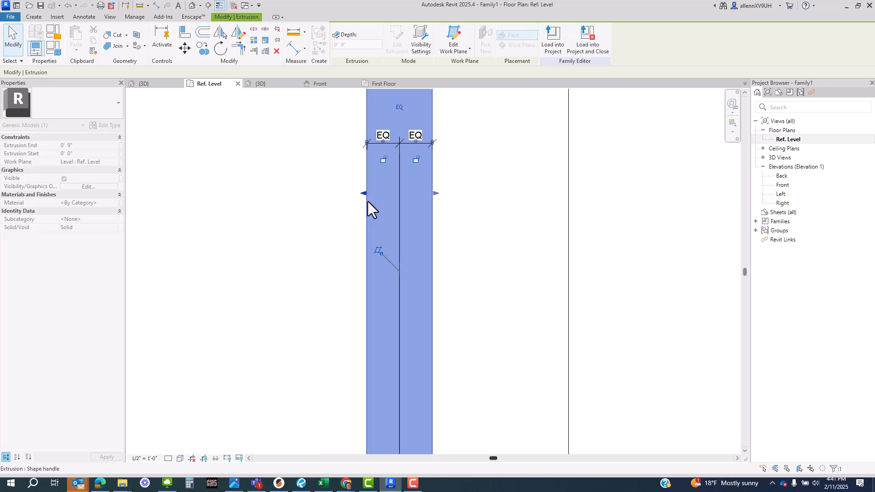
{"action": "scroll", "coordinate": [374, 214], "scroll_direction": "down", "scroll_amount": 3}
{"action": "middle_click_drag", "start_coordinate": [388, 323], "coordinate": [382, 258]}
{"action": "key", "text": "Escape"}
{"action": "scroll", "coordinate": [379, 304], "scroll_direction": "down", "scroll_amount": 2}
{"action": "mouse_move", "coordinate": [438, 292]}
{"action": "middle_mouse_down"}
{"action": "mouse_move", "coordinate": [434, 267]}
{"action": "mouse_move", "coordinate": [434, 275]}
{"action": "middle_mouse_up"}
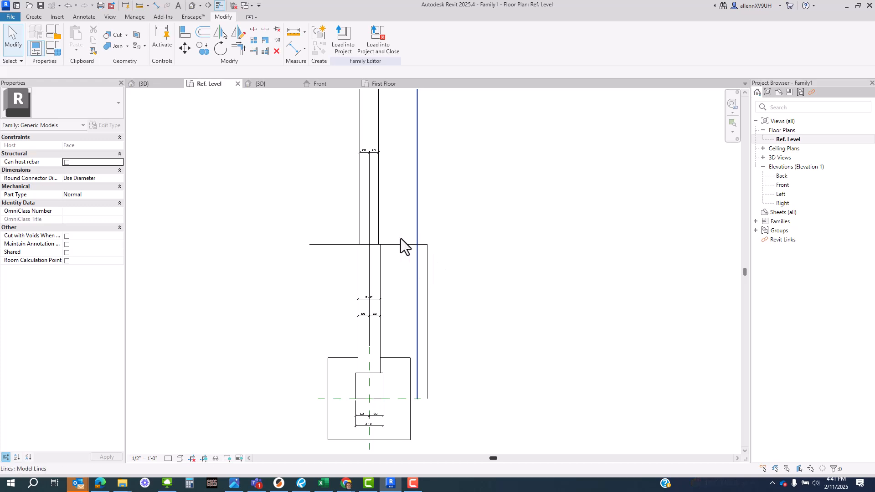
Dimension the overall width of the upper extrusion between its two long sides, above the equality dimension.
{"action": "middle_click_drag", "start_coordinate": [414, 206], "coordinate": [411, 227]}
{"action": "left_click", "coordinate": [377, 152]}
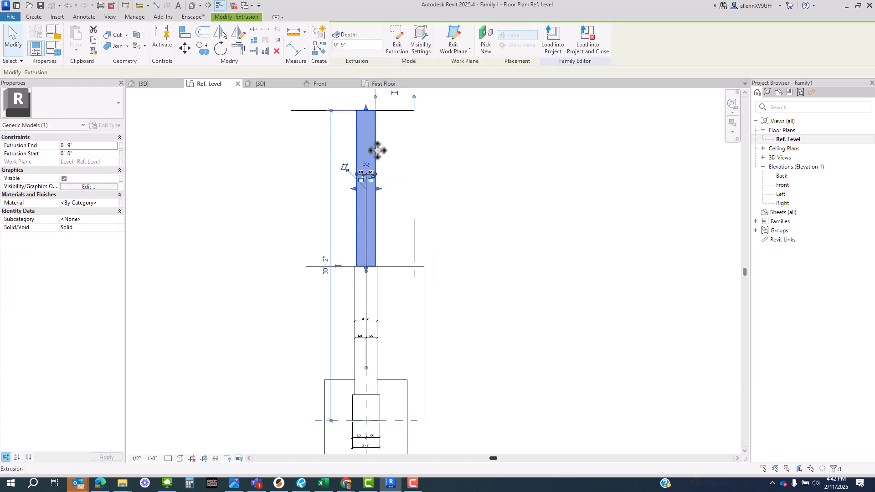
{"action": "key", "text": "Escape"}
{"action": "scroll", "coordinate": [369, 191], "scroll_direction": "up", "scroll_amount": 2}
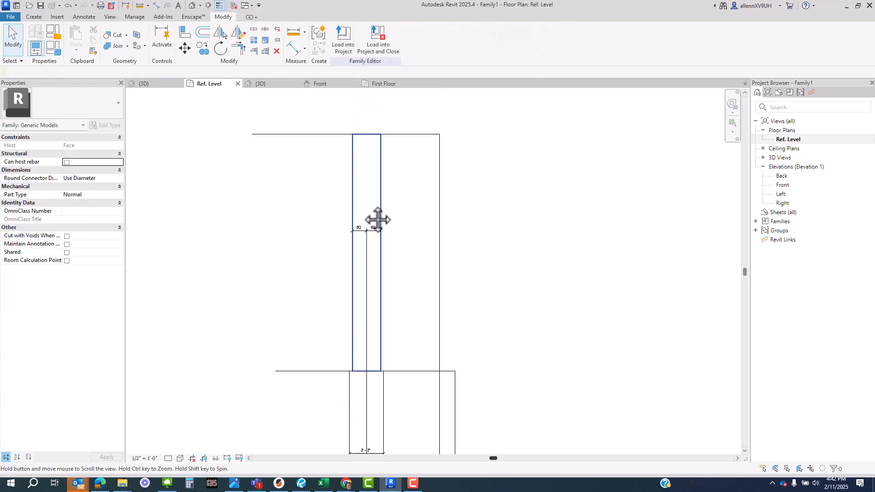
{"action": "key", "text": "d"}
{"action": "key", "text": "i"}
{"action": "left_click", "coordinate": [353, 214]}
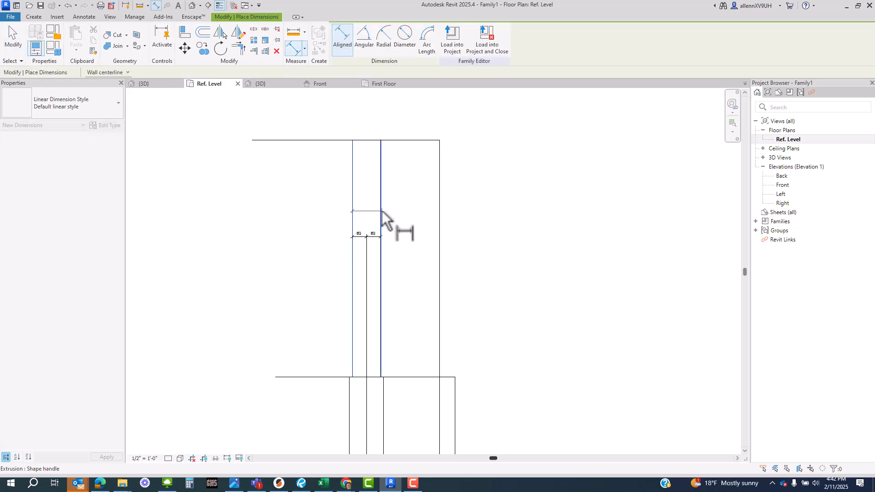
{"action": "left_click", "coordinate": [382, 211]}
{"action": "left_click", "coordinate": [400, 207]}
{"action": "key", "text": "Escape"}
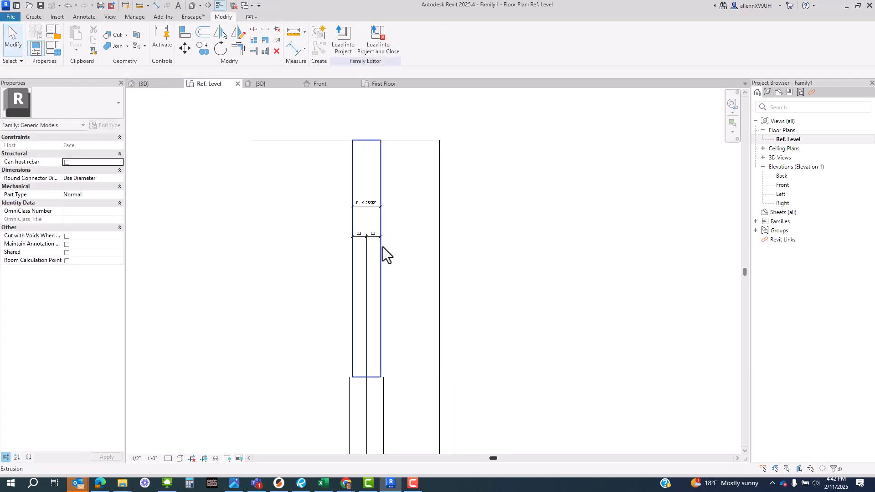
Set the upper extrusion's width to 1' 9".
{"action": "left_click", "coordinate": [382, 222]}
{"action": "left_click", "coordinate": [371, 204]}
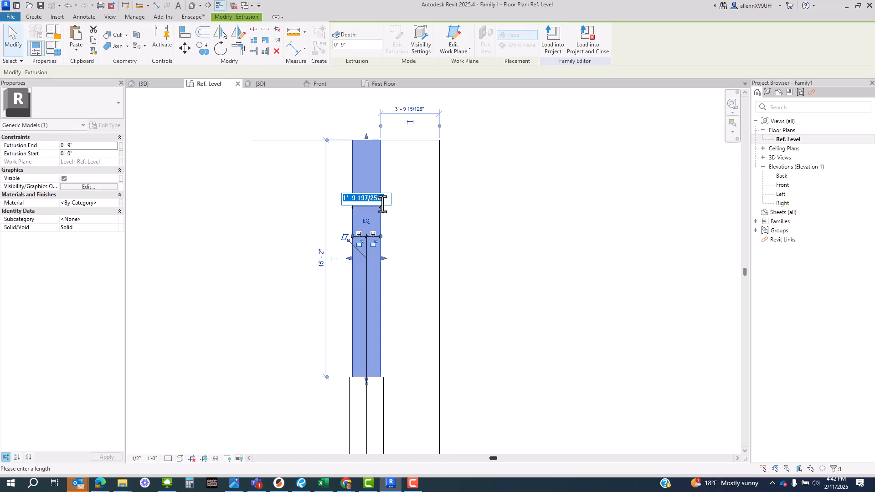
{"action": "key", "text": "Return"}
{"action": "key", "text": "Escape"}
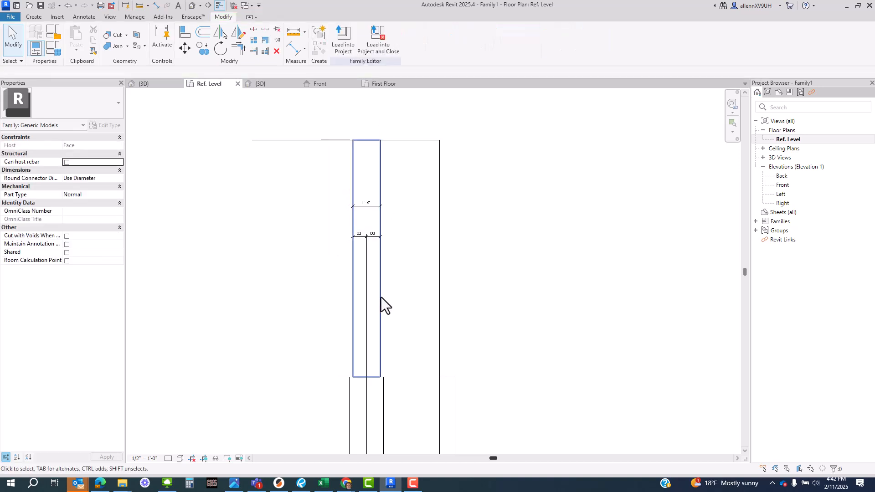
Inspect the stacked extrusions down to the base in plan, and examine them from several angles in the 3D view.
{"action": "middle_click_drag", "start_coordinate": [385, 303], "coordinate": [388, 277]}
{"action": "middle_click_drag", "start_coordinate": [361, 329], "coordinate": [358, 286]}
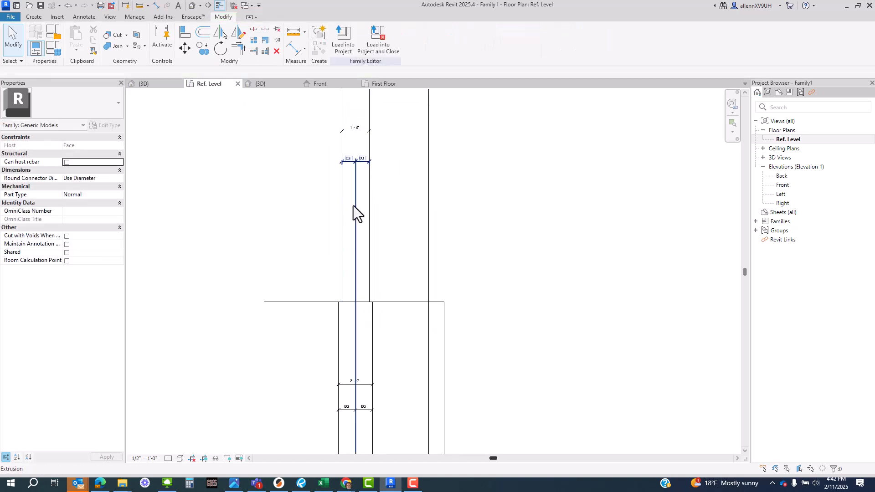
{"action": "scroll", "coordinate": [364, 337], "scroll_direction": "down", "scroll_amount": 2}
{"action": "middle_click_drag", "start_coordinate": [370, 357], "coordinate": [355, 294]}
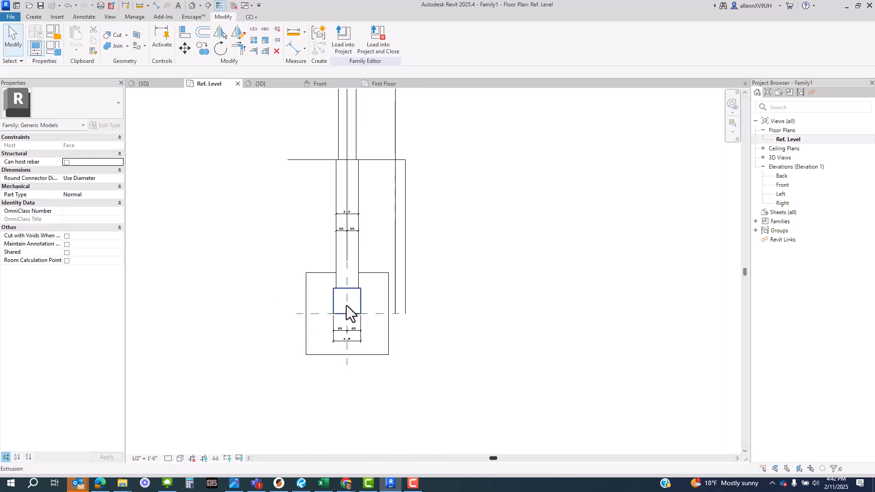
{"action": "middle_click_drag", "start_coordinate": [385, 257], "coordinate": [577, 340]}
{"action": "left_click", "coordinate": [192, 5]}
{"action": "left_click", "coordinate": [471, 399]}
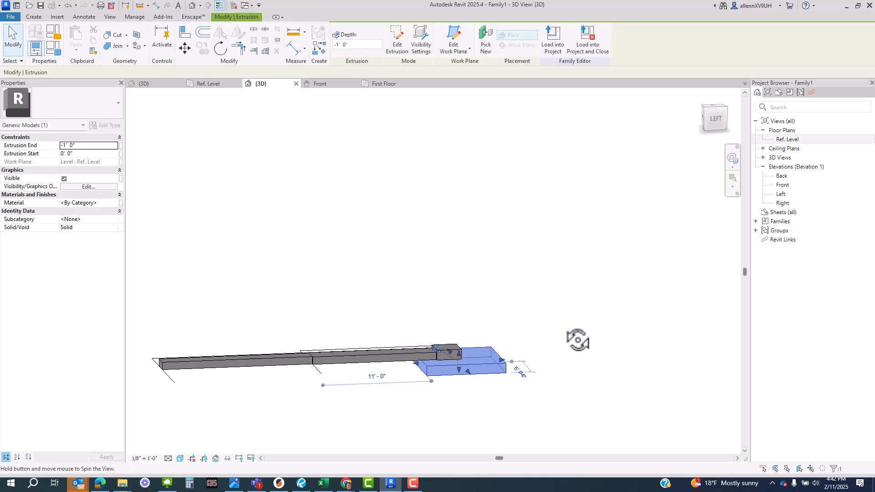
{"action": "scroll", "coordinate": [431, 382], "scroll_direction": "down", "scroll_amount": 2}
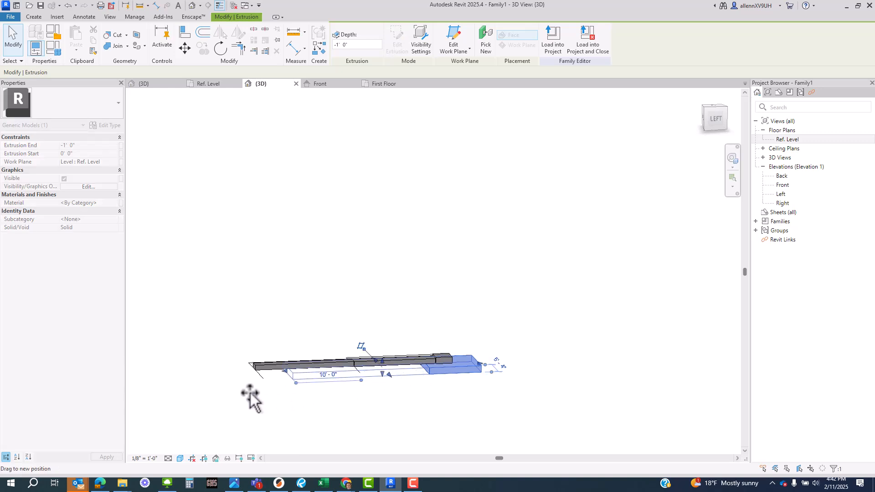
{"action": "middle_click_drag", "start_coordinate": [215, 401], "coordinate": [441, 378], "text": "shift"}
{"action": "key", "text": "Escape"}
{"action": "scroll", "coordinate": [409, 342], "scroll_direction": "up", "scroll_amount": 3}
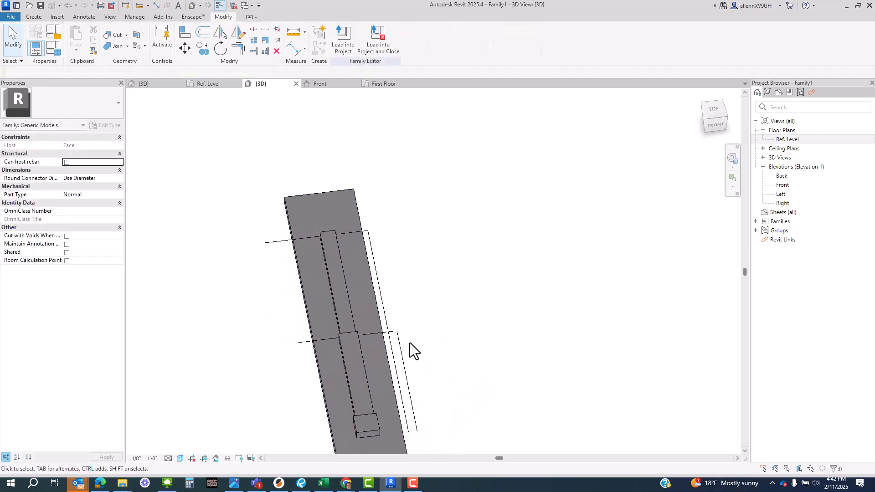
{"action": "middle_click_drag", "start_coordinate": [434, 341], "coordinate": [429, 299]}
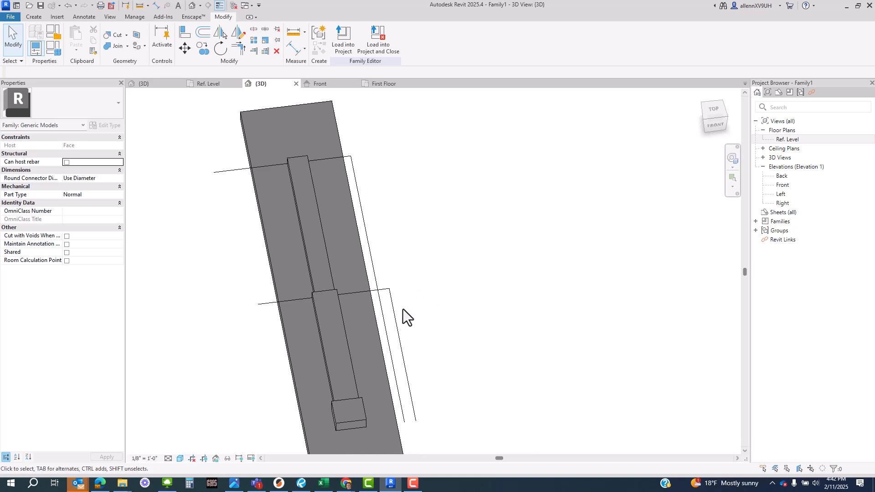
Delete the two vertical and two horizontal guide model lines around the pilaster extrusions.
{"action": "left_click", "coordinate": [378, 290]}
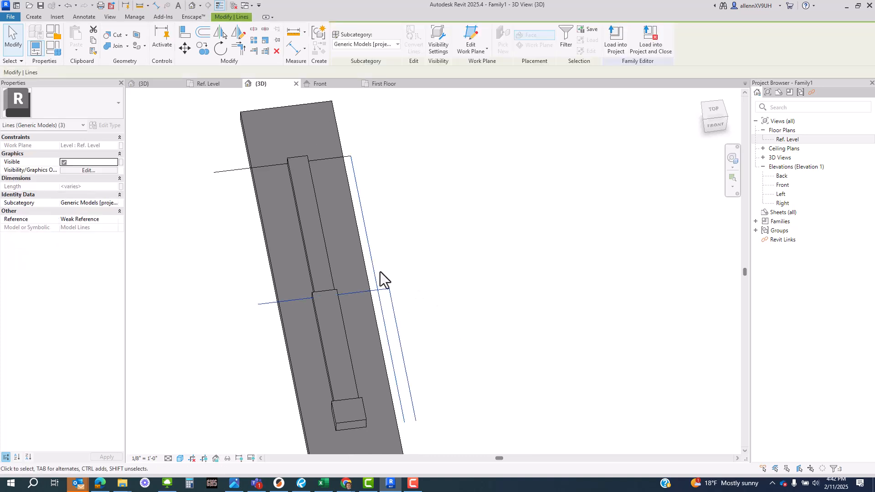
{"action": "key", "text": "Delete"}
{"action": "left_click", "coordinate": [352, 155]}
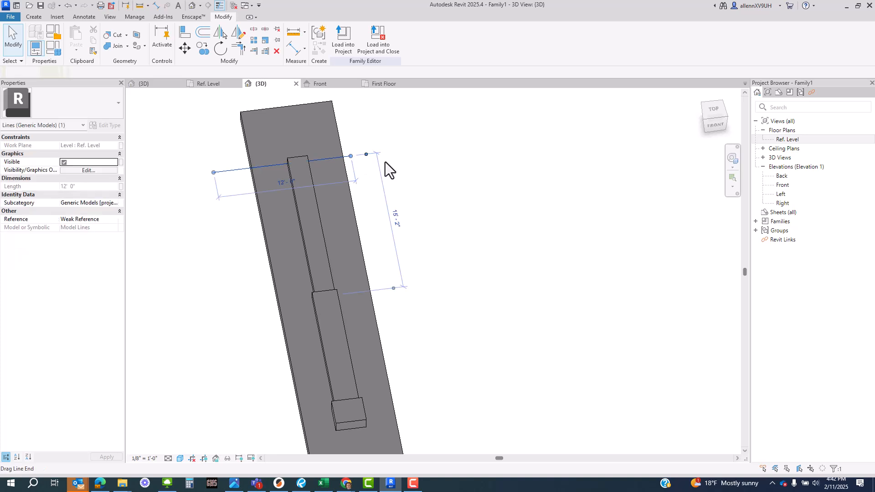
{"action": "key", "text": "Delete"}
Examine the stepped pilaster in 3D, especially the joints between the base, shaft and upper extrusion.
{"action": "scroll", "coordinate": [412, 187], "scroll_direction": "down", "scroll_amount": 3}
{"action": "middle_click_drag", "start_coordinate": [412, 186], "coordinate": [427, 266], "text": "shift"}
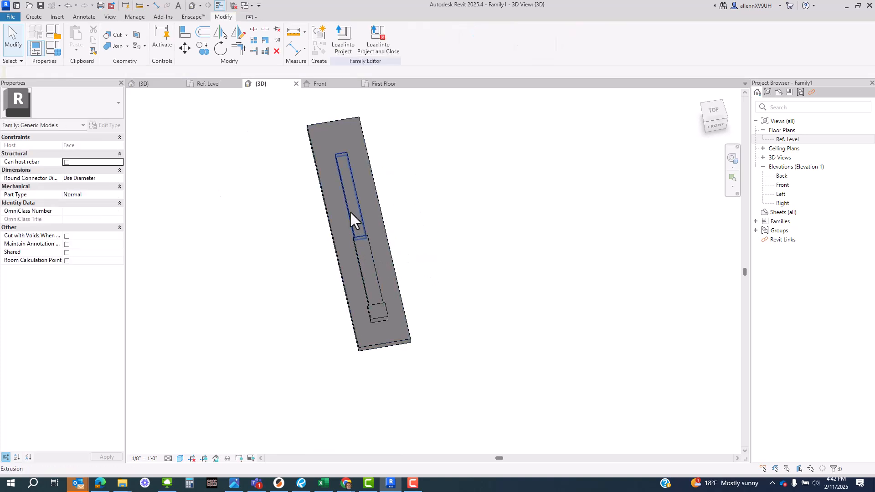
{"action": "middle_click_drag", "start_coordinate": [338, 345], "coordinate": [480, 300], "text": "shift"}
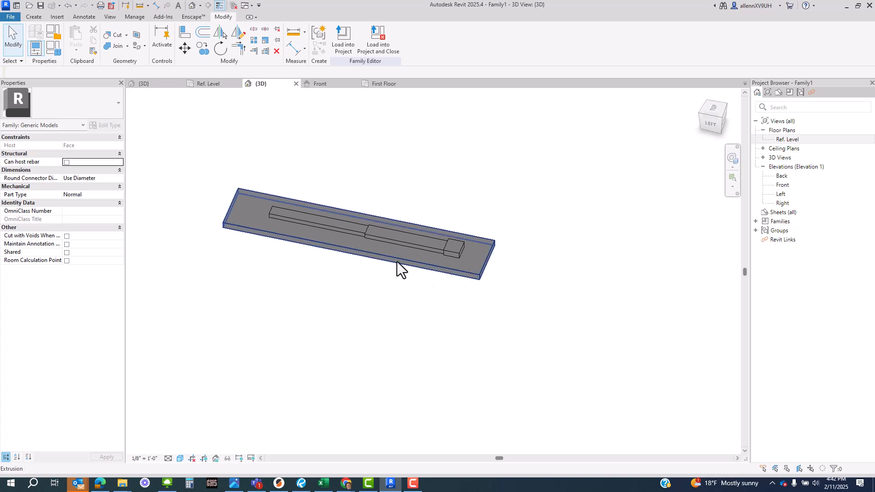
{"action": "scroll", "coordinate": [413, 255], "scroll_direction": "up", "scroll_amount": 4}
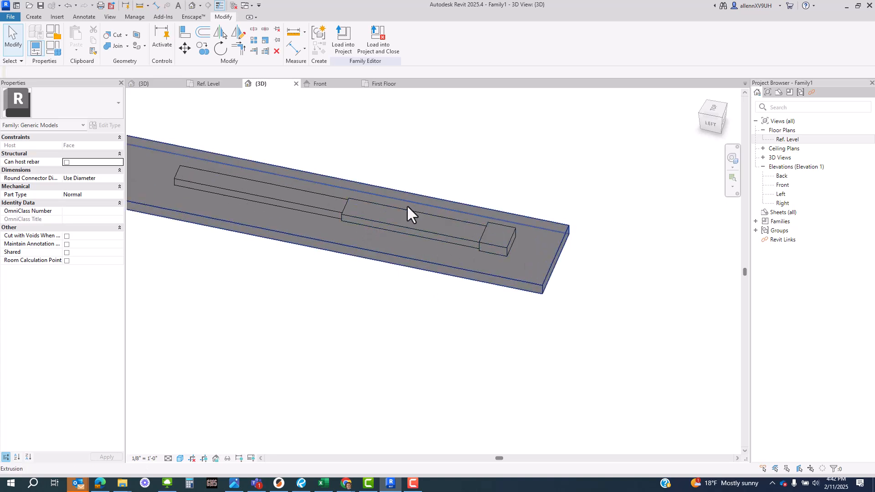
{"action": "middle_click_drag", "start_coordinate": [396, 305], "coordinate": [521, 260], "text": "shift"}
{"action": "scroll", "coordinate": [337, 200], "scroll_direction": "up", "scroll_amount": 5}
{"action": "scroll", "coordinate": [334, 198], "scroll_direction": "up", "scroll_amount": 2}
{"action": "middle_click_drag", "start_coordinate": [390, 258], "coordinate": [369, 336]}
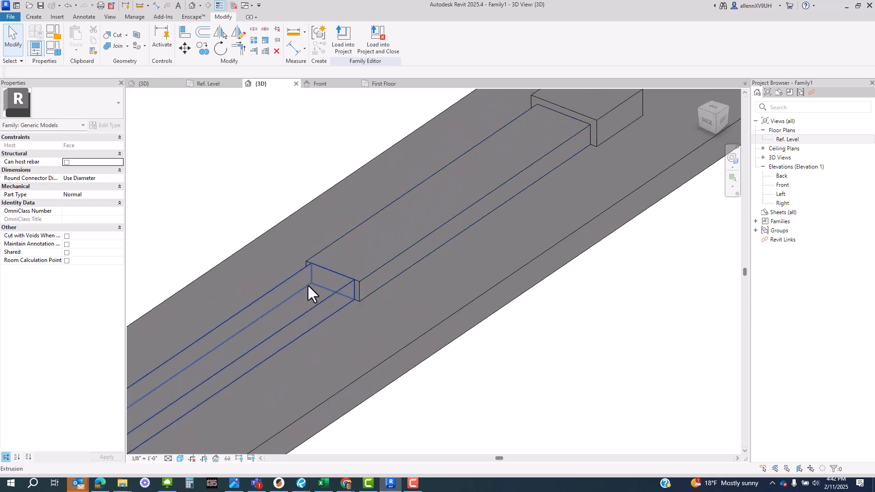
{"action": "scroll", "coordinate": [308, 287], "scroll_direction": "down", "scroll_amount": 3}
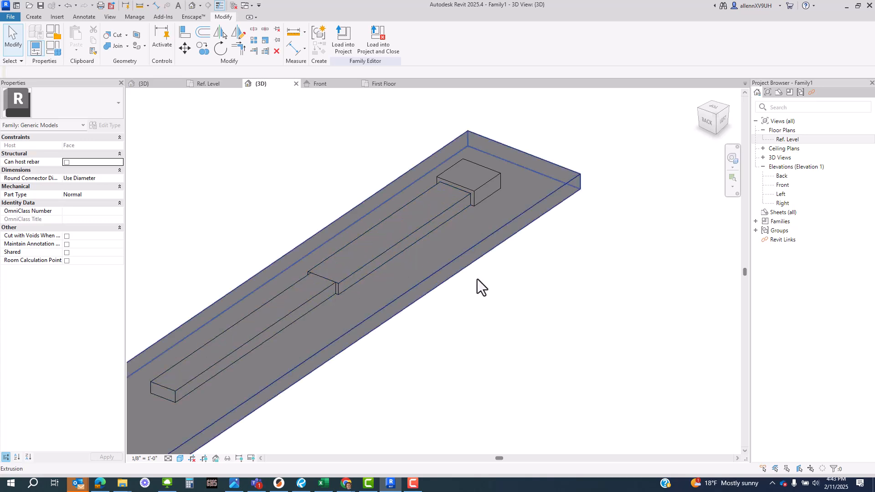
{"action": "scroll", "coordinate": [504, 355], "scroll_direction": "down", "scroll_amount": 2}
{"action": "middle_click_drag", "start_coordinate": [502, 360], "coordinate": [430, 360], "text": "shift"}
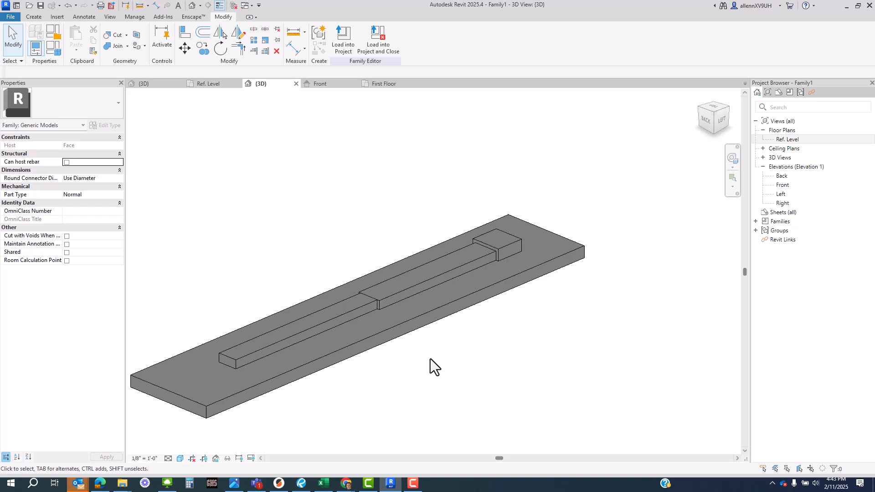
Start a sweep with a picked path and select the base block's vertical corner edge beside the shaft.
{"action": "left_click", "coordinate": [34, 17]}
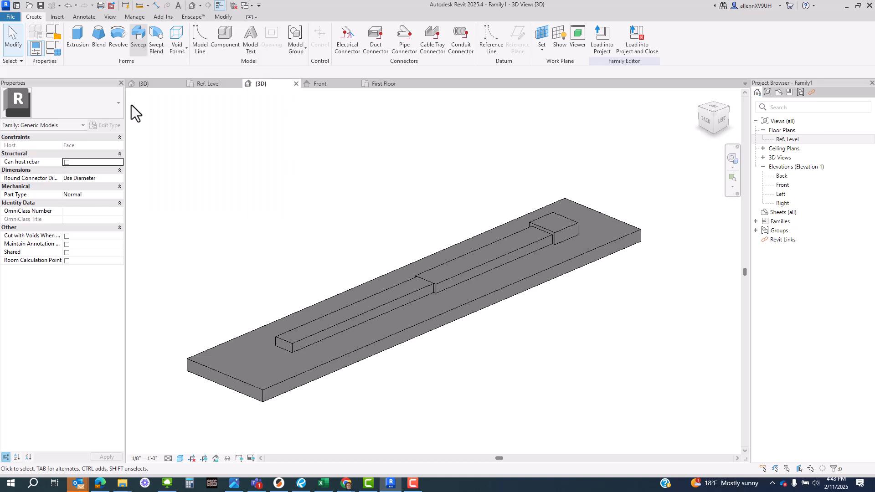
{"action": "left_click", "coordinate": [136, 42]}
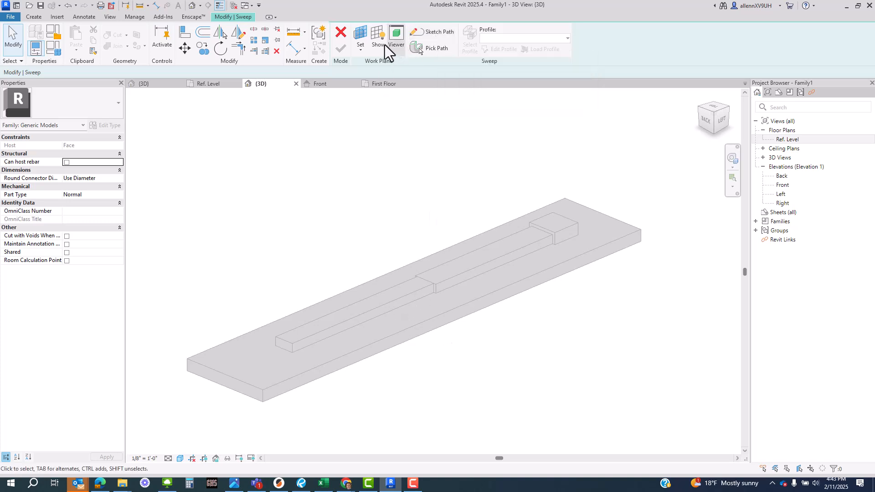
{"action": "left_click", "coordinate": [437, 48]}
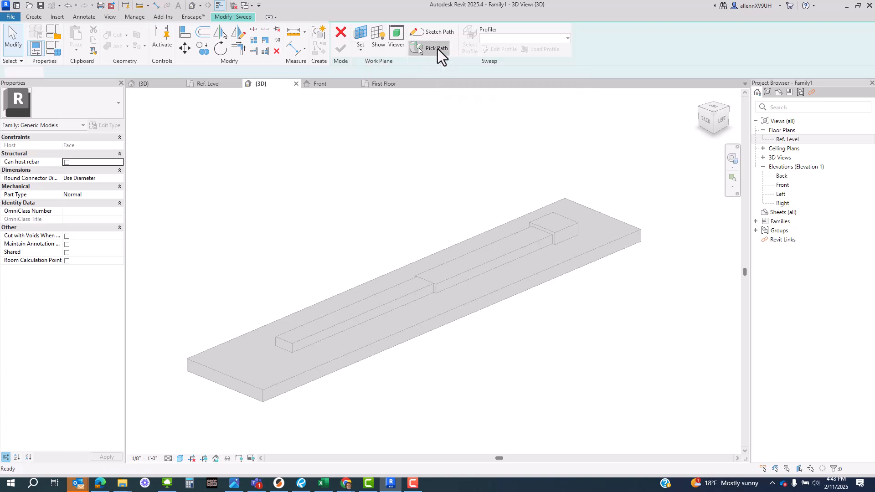
{"action": "scroll", "coordinate": [550, 227], "scroll_direction": "up", "scroll_amount": 2}
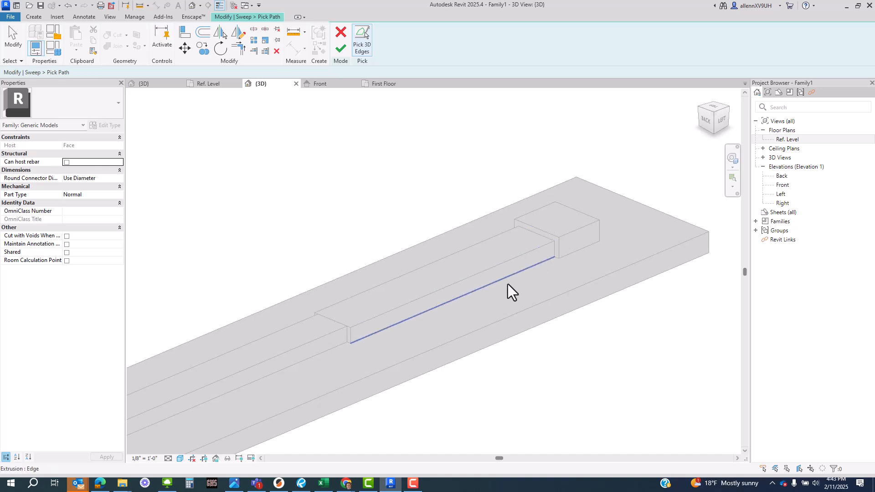
{"action": "middle_click_drag", "start_coordinate": [467, 340], "coordinate": [472, 329]}
{"action": "scroll", "coordinate": [545, 198], "scroll_direction": "up", "scroll_amount": 1}
{"action": "middle_click_drag", "start_coordinate": [545, 198], "coordinate": [305, 236]}
{"action": "scroll", "coordinate": [310, 201], "scroll_direction": "up", "scroll_amount": 2}
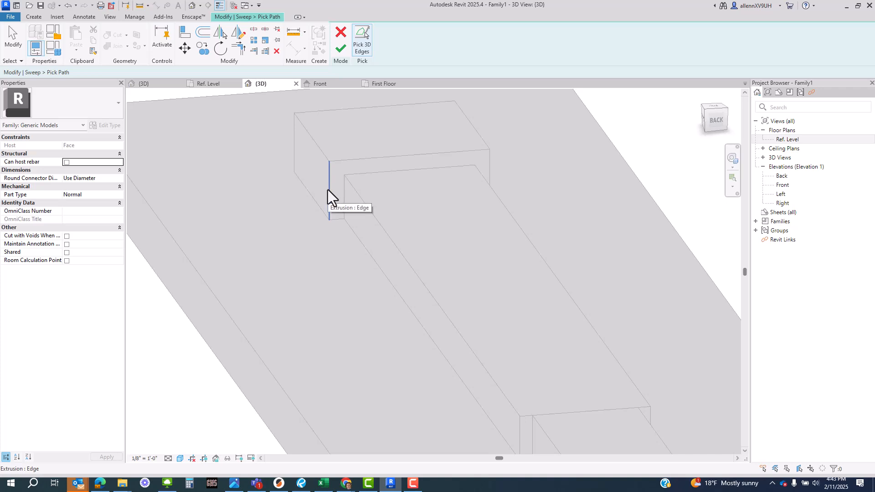
{"action": "left_click", "coordinate": [328, 192]}
Add the long upper edge and the opposite vertical edge of the base block's shaft-side face to the sweep path, and finish the path.
{"action": "middle_click_drag", "start_coordinate": [349, 304], "coordinate": [547, 418], "text": "shift"}
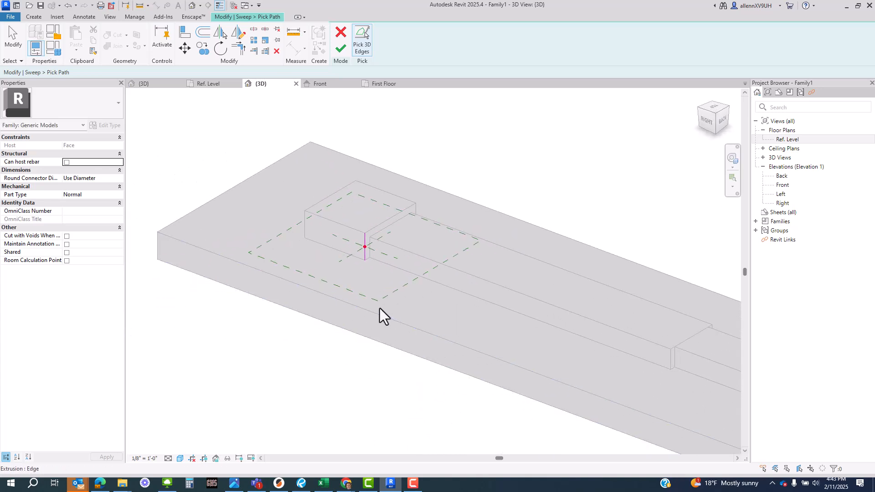
{"action": "scroll", "coordinate": [373, 300], "scroll_direction": "up", "scroll_amount": 3}
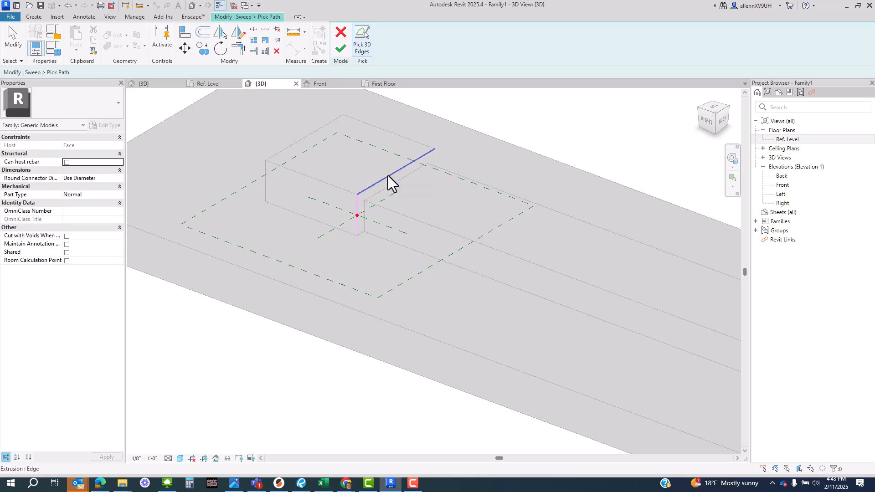
{"action": "middle_click_drag", "start_coordinate": [580, 254], "coordinate": [487, 266], "text": "shift"}
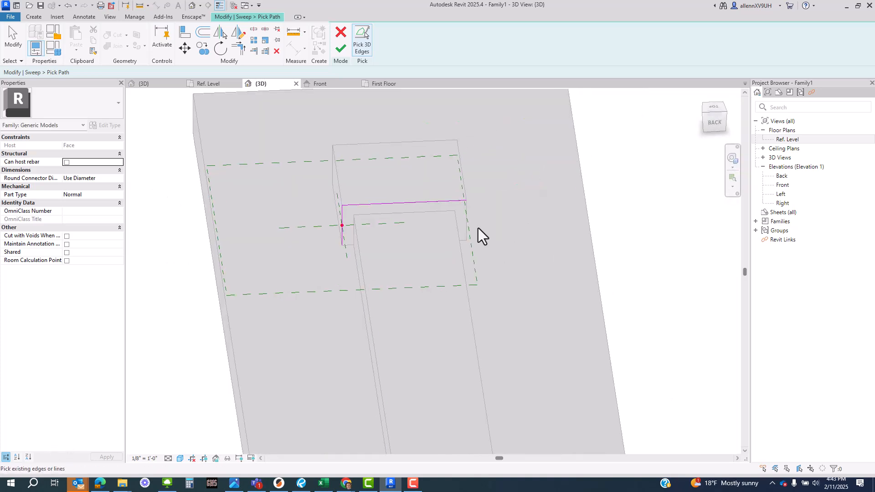
{"action": "scroll", "coordinate": [477, 228], "scroll_direction": "up", "scroll_amount": 2}
{"action": "scroll", "coordinate": [496, 319], "scroll_direction": "down", "scroll_amount": 2}
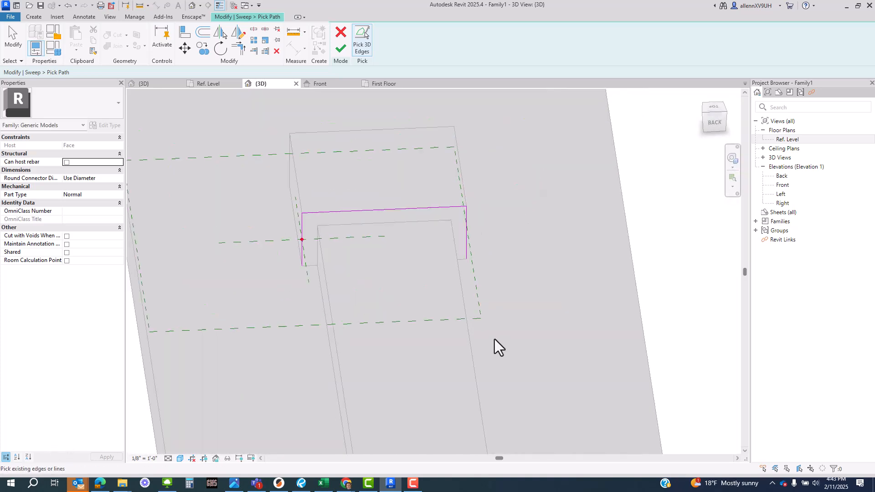
{"action": "middle_click_drag", "start_coordinate": [494, 339], "coordinate": [263, 230], "text": "shift"}
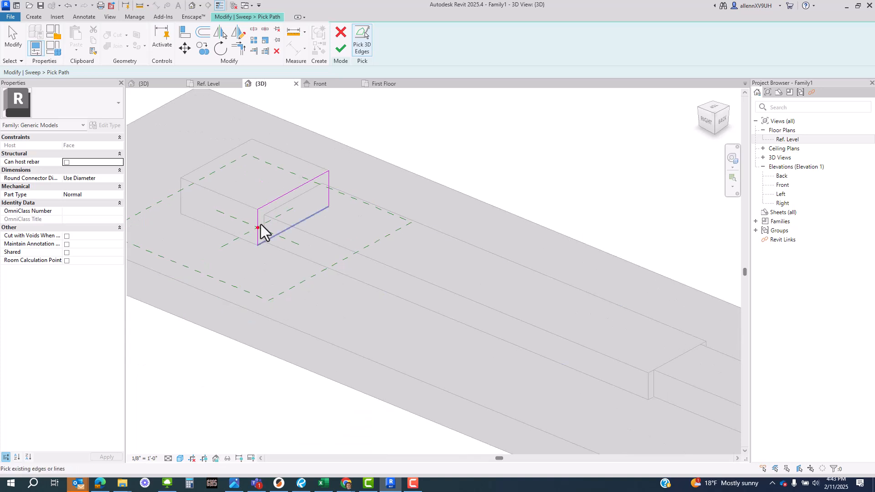
{"action": "mouse_move", "coordinate": [302, 256]}
{"action": "middle_mouse_down", "text": "shift"}
{"action": "mouse_move", "coordinate": [331, 289]}
{"action": "mouse_move", "coordinate": [318, 125]}
{"action": "mouse_move", "coordinate": [362, 191]}
{"action": "mouse_move", "coordinate": [366, 251]}
{"action": "mouse_move", "coordinate": [439, 276]}
{"action": "mouse_move", "coordinate": [531, 263]}
{"action": "mouse_move", "coordinate": [486, 275]}
{"action": "mouse_move", "coordinate": [429, 264]}
{"action": "mouse_move", "coordinate": [418, 298]}
{"action": "mouse_move", "coordinate": [375, 293]}
{"action": "middle_mouse_up", "text": "shift"}
{"action": "left_click", "coordinate": [340, 50]}
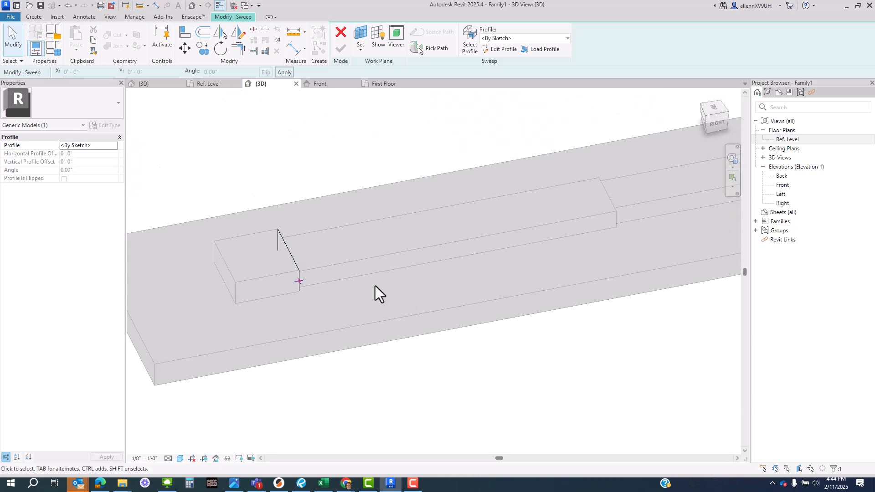
Keep the sweep's profile as <By Sketch> and open it for editing.
{"action": "scroll", "coordinate": [293, 298], "scroll_direction": "up", "scroll_amount": 2}
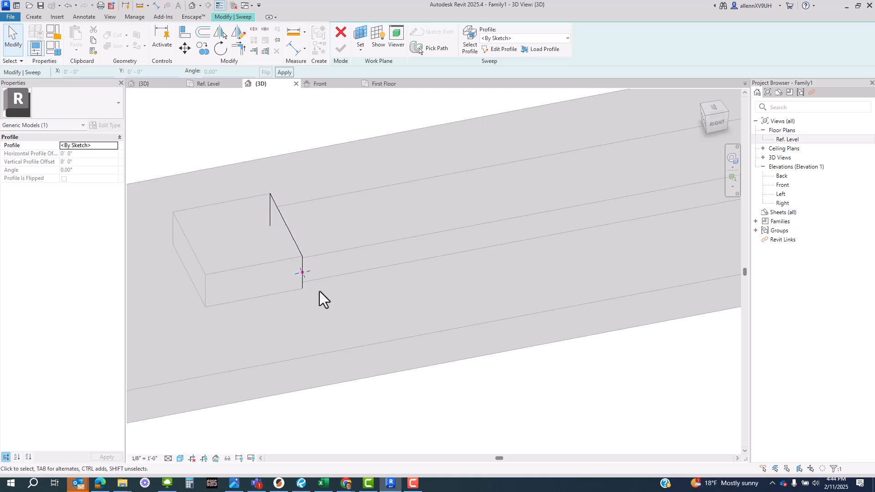
{"action": "middle_click_drag", "start_coordinate": [336, 297], "coordinate": [433, 241], "text": "shift"}
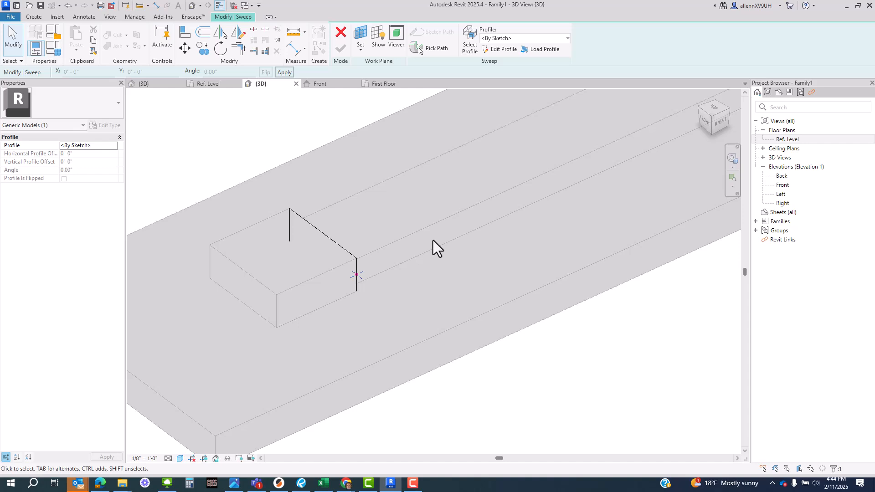
{"action": "left_click", "coordinate": [517, 38]}
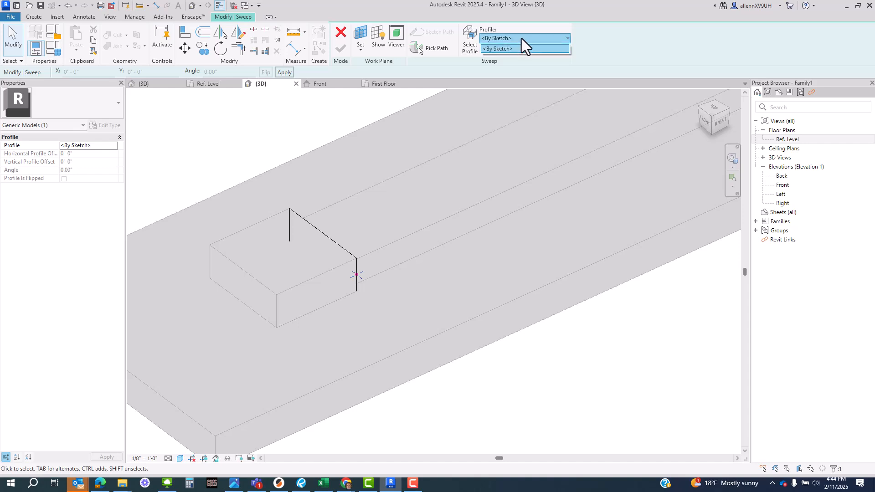
{"action": "left_click", "coordinate": [522, 38]}
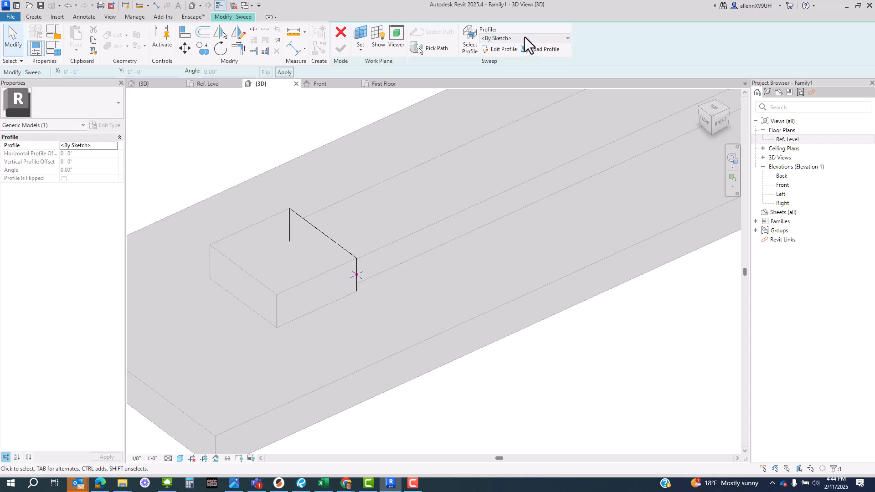
{"action": "left_click", "coordinate": [502, 48]}
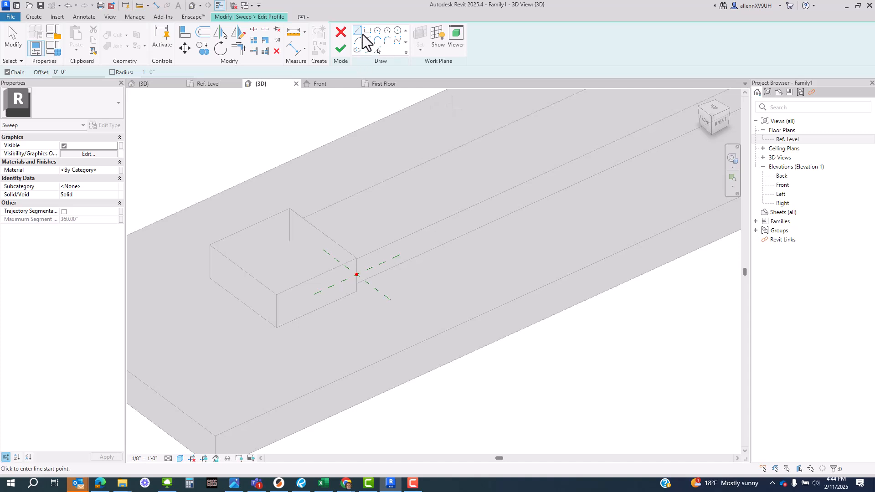
Show the sweep profile's work plane and examine its orientation around the base block in 3D.
{"action": "middle_click_drag", "start_coordinate": [446, 144], "coordinate": [372, 209], "text": "shift"}
{"action": "middle_click_drag", "start_coordinate": [380, 258], "coordinate": [412, 363], "text": "shift"}
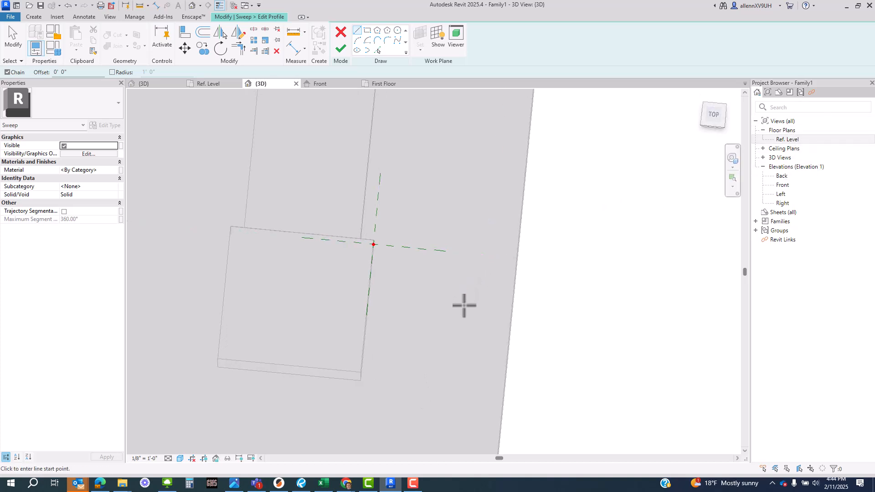
{"action": "middle_click_drag", "start_coordinate": [463, 303], "coordinate": [418, 195], "text": "shift"}
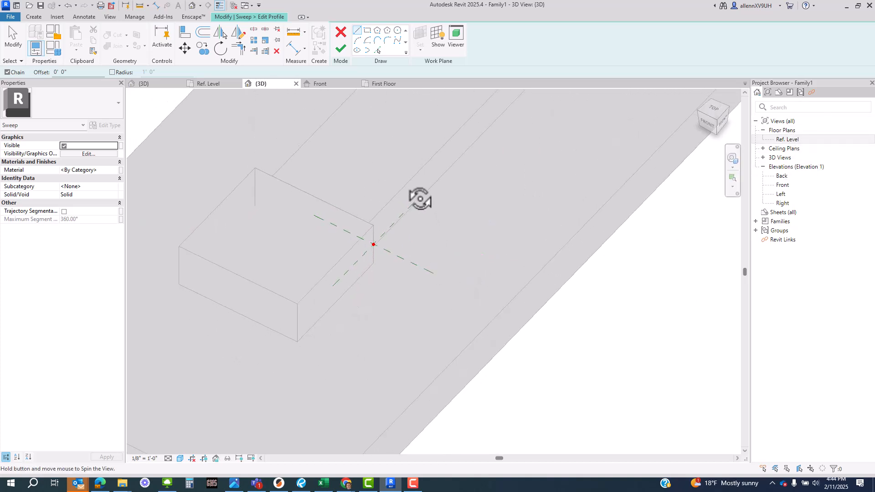
{"action": "left_click", "coordinate": [435, 40]}
{"action": "middle_click_drag", "start_coordinate": [475, 246], "coordinate": [496, 270], "text": "shift"}
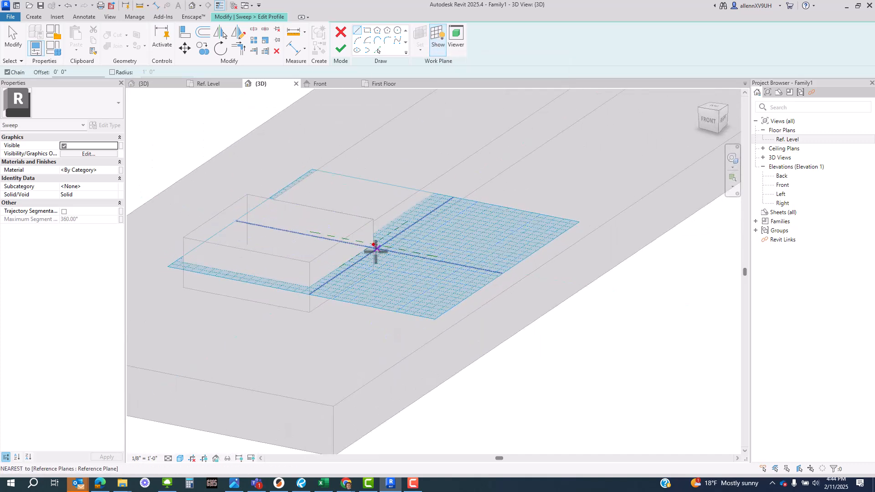
{"action": "middle_click_drag", "start_coordinate": [372, 249], "coordinate": [425, 288], "text": "shift"}
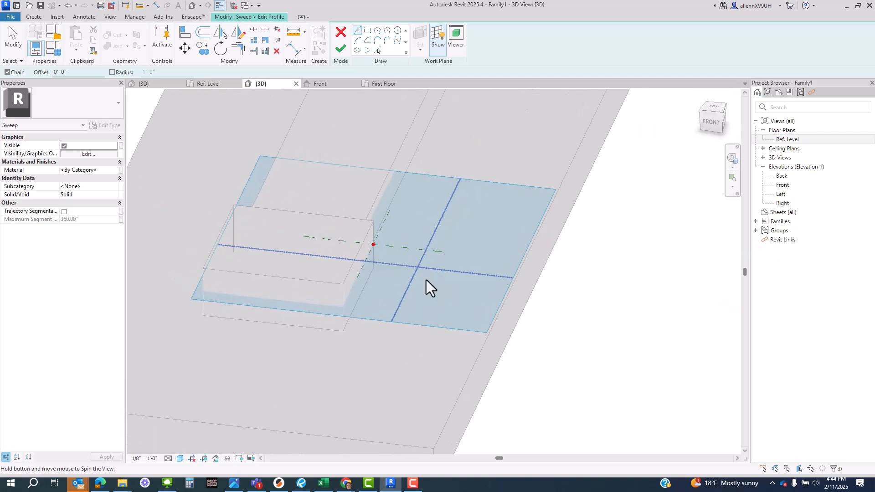
Check the profile plane in the Front elevation, and open the Ref. Level plan at the profile origin on the base block's corner.
{"action": "double_click", "coordinate": [783, 185]}
{"action": "scroll", "coordinate": [448, 358], "scroll_direction": "up", "scroll_amount": 3}
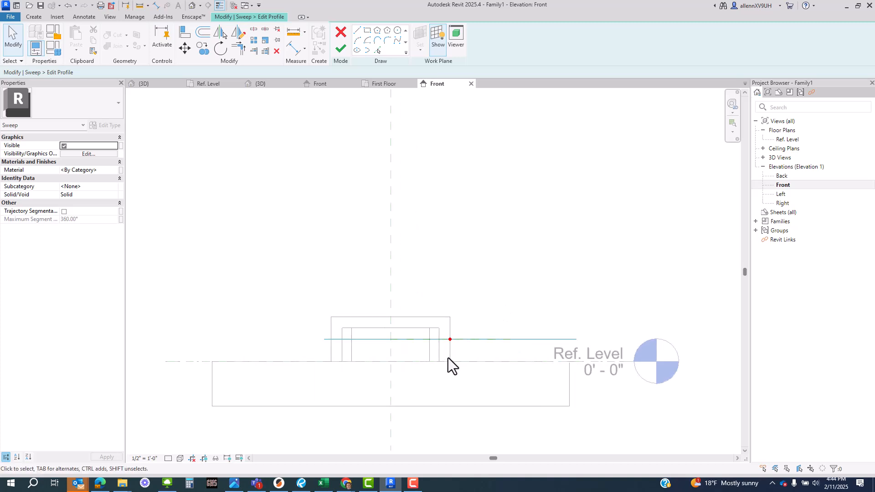
{"action": "scroll", "coordinate": [480, 308], "scroll_direction": "down", "scroll_amount": 3}
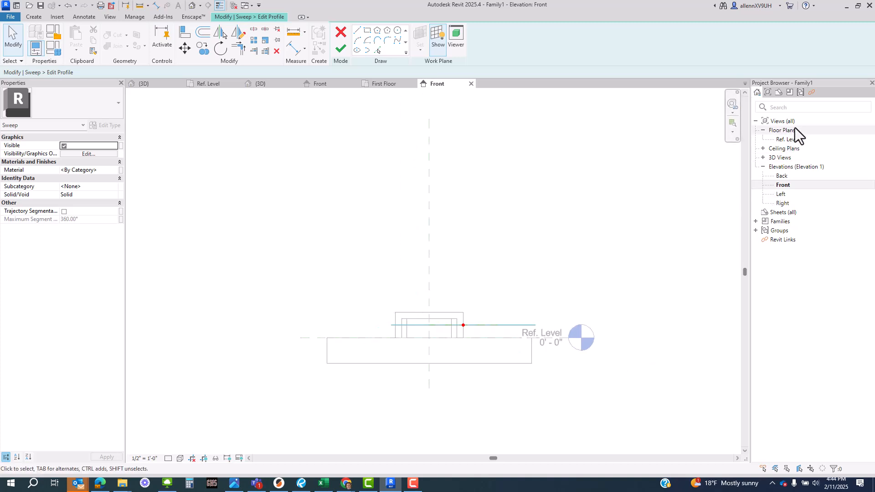
{"action": "double_click", "coordinate": [783, 139]}
{"action": "scroll", "coordinate": [414, 308], "scroll_direction": "up", "scroll_amount": 4}
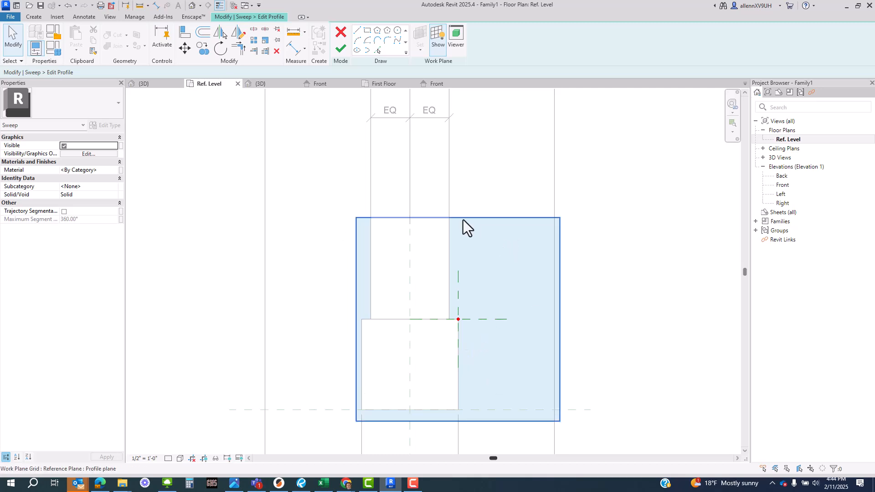
{"action": "middle_click_drag", "start_coordinate": [492, 251], "coordinate": [492, 204]}
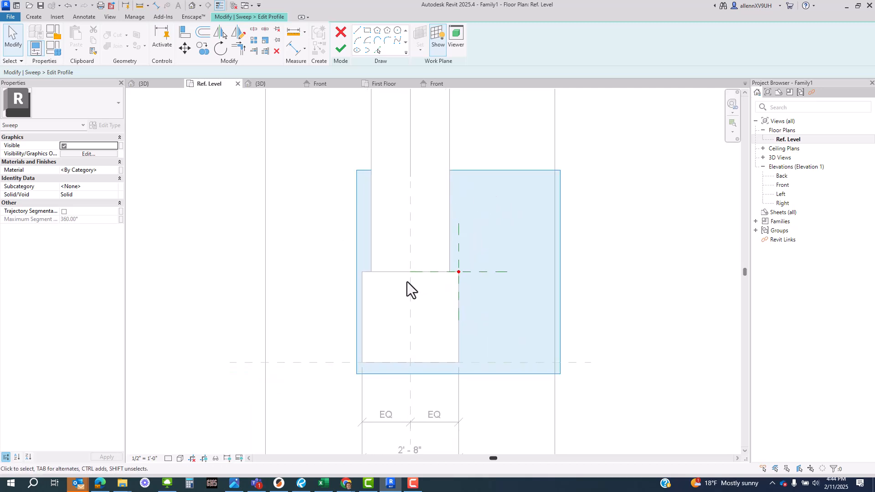
{"action": "scroll", "coordinate": [393, 274], "scroll_direction": "up", "scroll_amount": 5}
{"action": "middle_click_drag", "start_coordinate": [346, 279], "coordinate": [358, 311]}
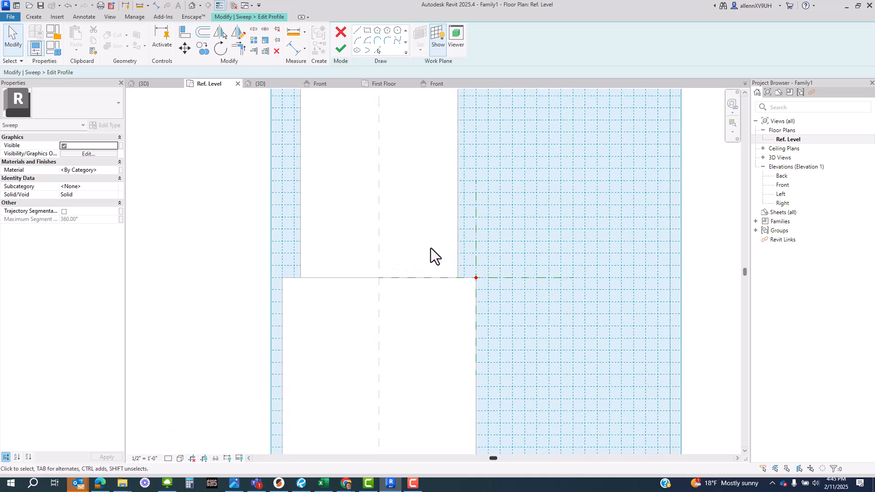
{"action": "middle_click_drag", "start_coordinate": [444, 260], "coordinate": [433, 265]}
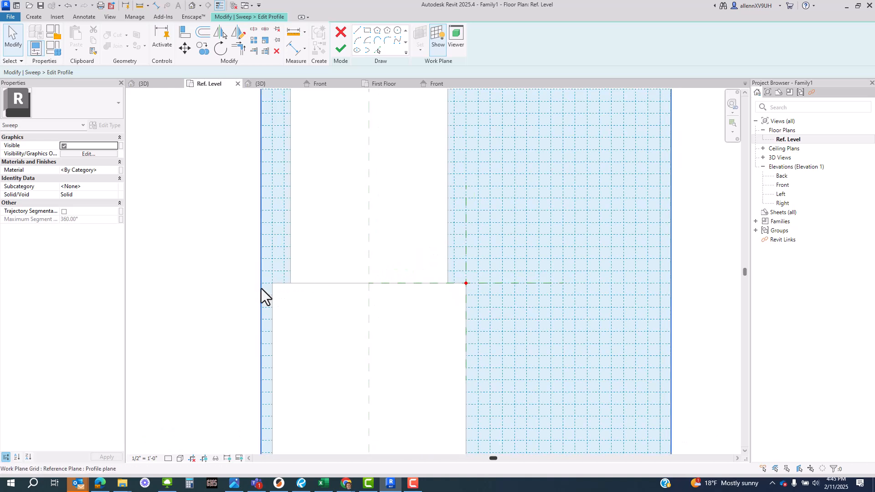
Sketch a closed four-sided profile with a sloped 3 3/4" top from the base block's corner, with its 3" lower edge reaching the shaft.
{"action": "left_click", "coordinate": [357, 30]}
{"action": "scroll", "coordinate": [464, 250], "scroll_direction": "up", "scroll_amount": 2}
{"action": "middle_click_drag", "start_coordinate": [484, 288], "coordinate": [473, 325]}
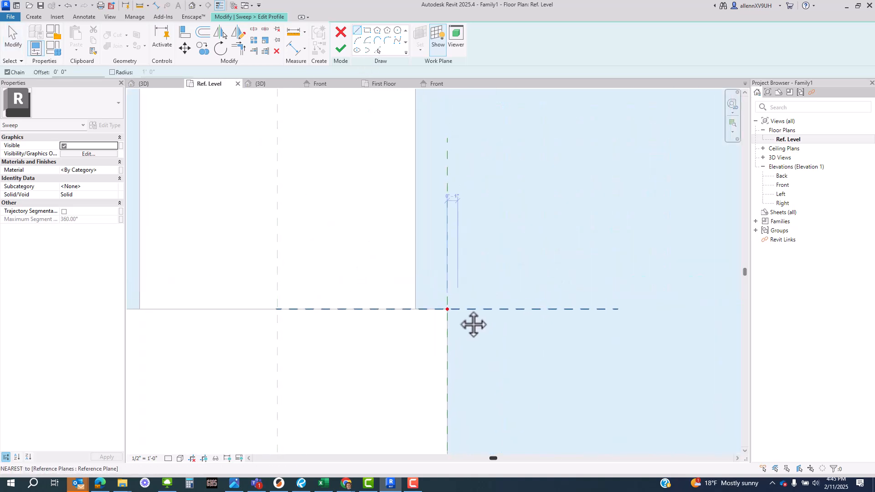
{"action": "scroll", "coordinate": [447, 309], "scroll_direction": "up", "scroll_amount": 2}
{"action": "left_click", "coordinate": [447, 309]}
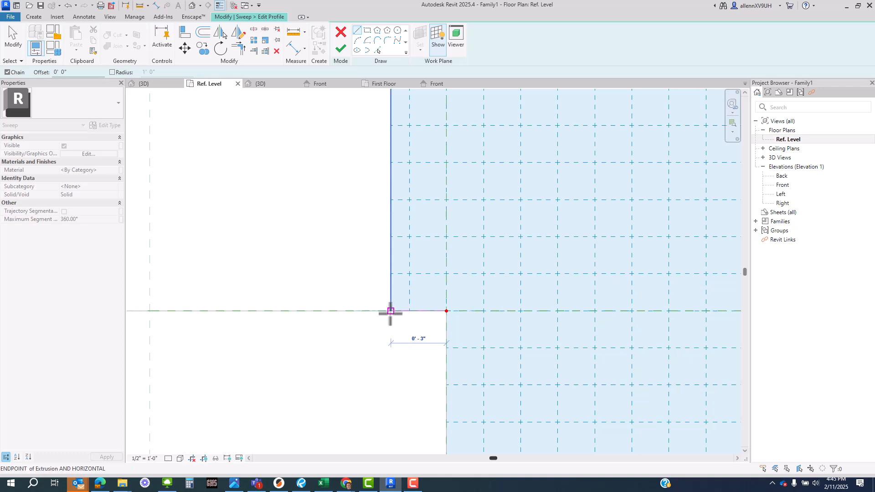
{"action": "left_click", "coordinate": [390, 312]}
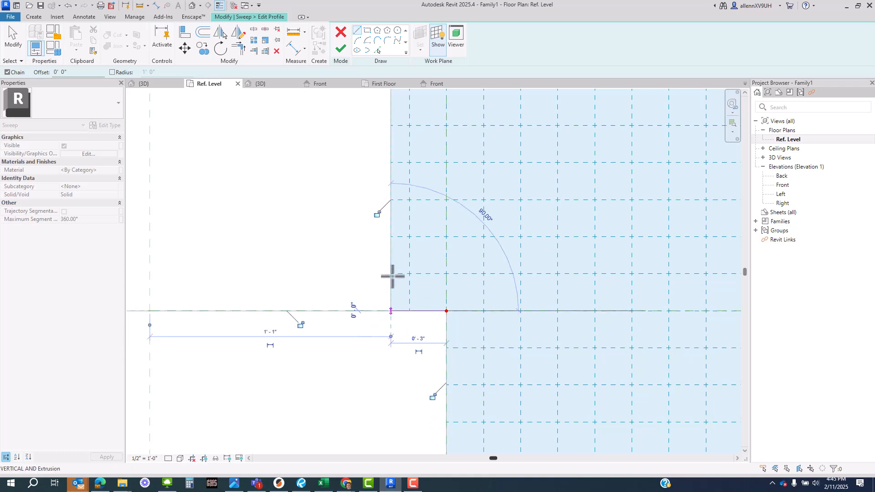
{"action": "left_click", "coordinate": [391, 228]}
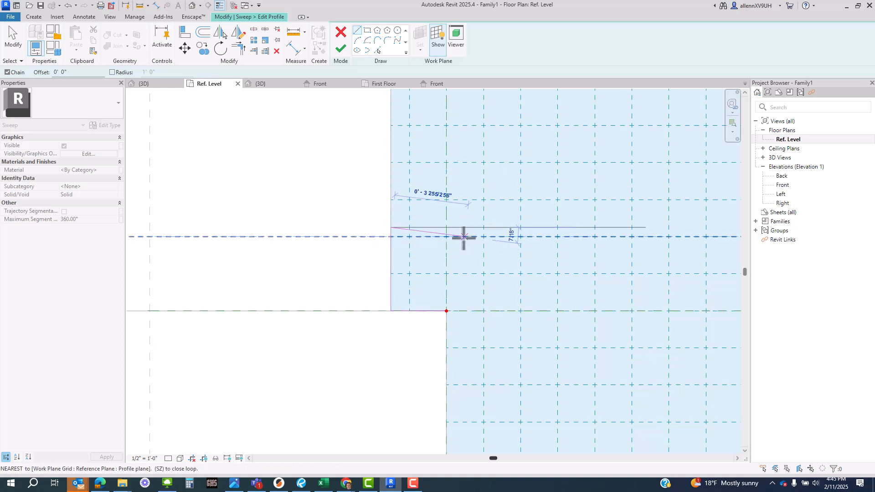
{"action": "scroll", "coordinate": [462, 240], "scroll_direction": "up", "scroll_amount": 2}
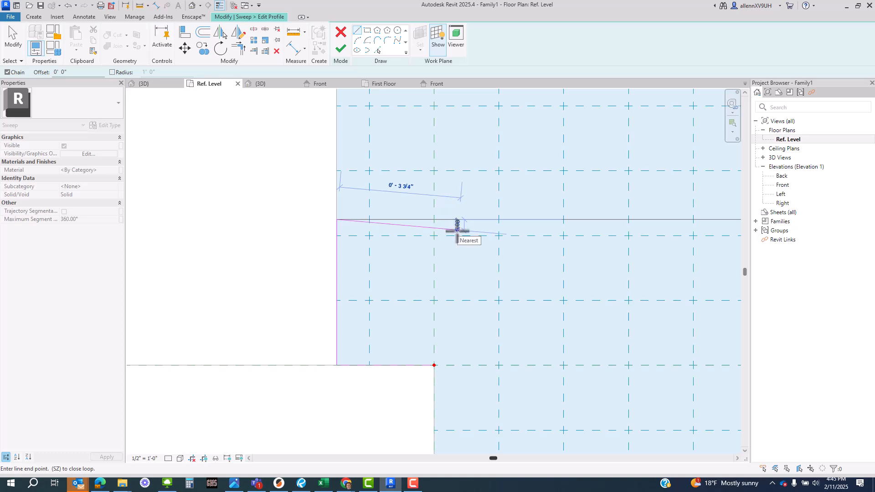
{"action": "left_click", "coordinate": [457, 229]}
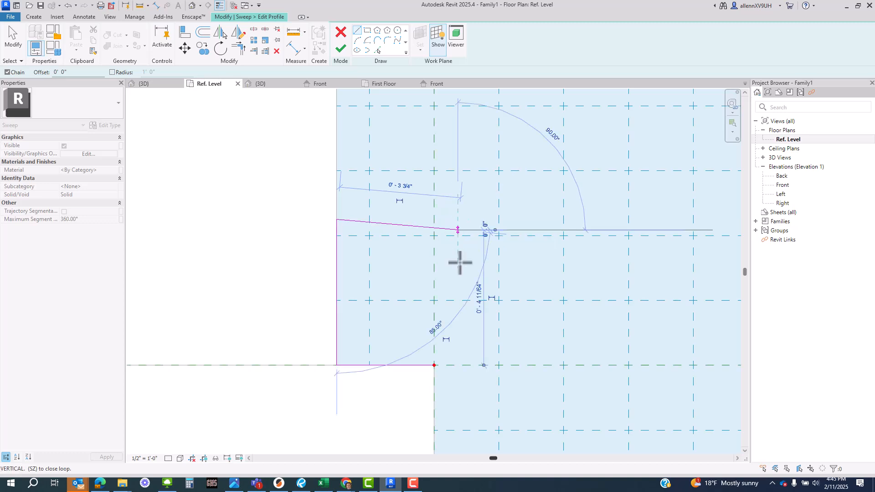
{"action": "left_click", "coordinate": [455, 364]}
{"action": "left_click", "coordinate": [434, 365]}
{"action": "scroll", "coordinate": [416, 310], "scroll_direction": "down", "scroll_amount": 5}
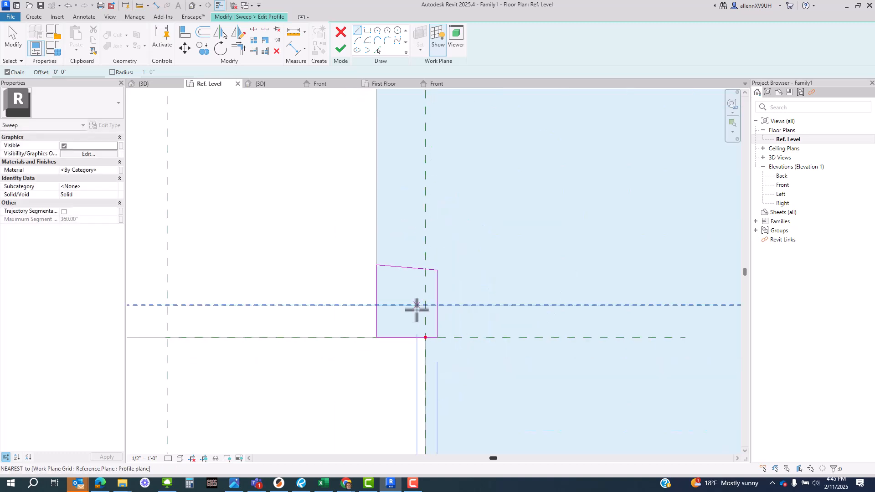
{"action": "key", "text": "Escape"}
{"action": "middle_click_drag", "start_coordinate": [435, 347], "coordinate": [501, 267]}
{"action": "scroll", "coordinate": [474, 291], "scroll_direction": "down", "scroll_amount": 2}
{"action": "mouse_move", "coordinate": [459, 231]}
{"action": "middle_mouse_down"}
{"action": "mouse_move", "coordinate": [451, 260]}
{"action": "mouse_move", "coordinate": [453, 246]}
{"action": "middle_mouse_up"}
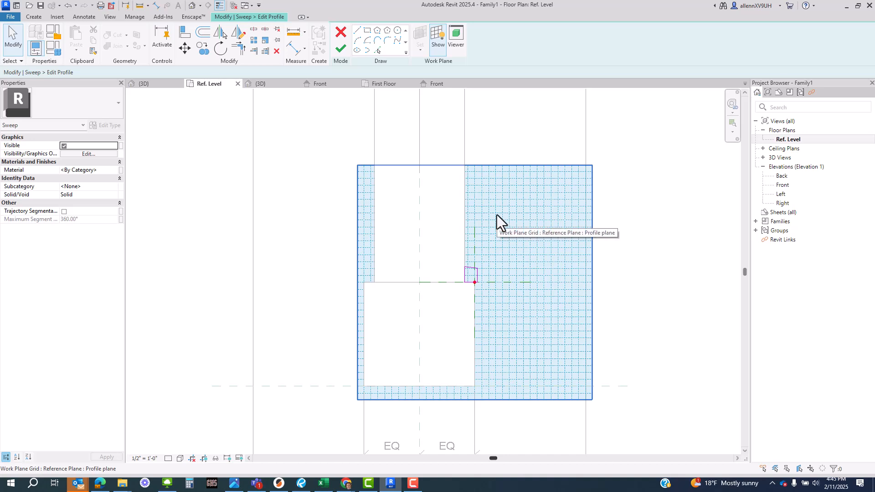
{"action": "middle_click_drag", "start_coordinate": [467, 162], "coordinate": [354, 129]}
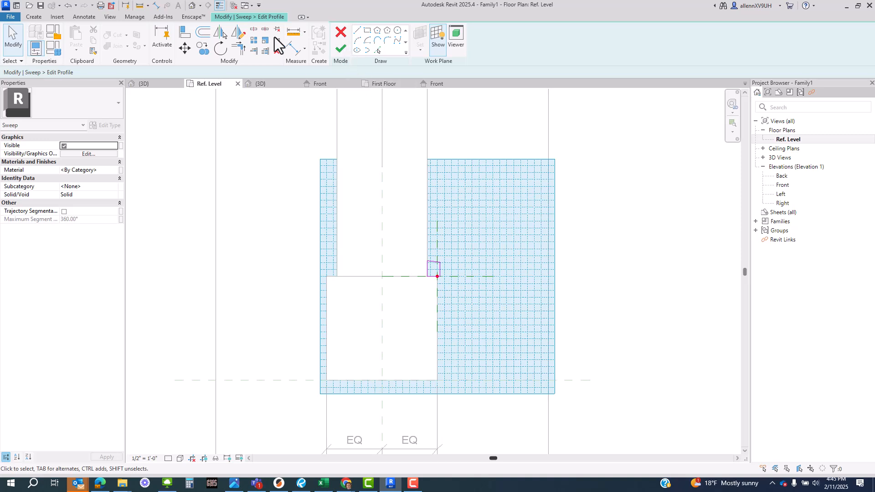
Return to the 3D view of the sweep profile and hide its work plane.
{"action": "left_click", "coordinate": [192, 6]}
{"action": "middle_click_drag", "start_coordinate": [437, 324], "coordinate": [407, 416], "text": "shift"}
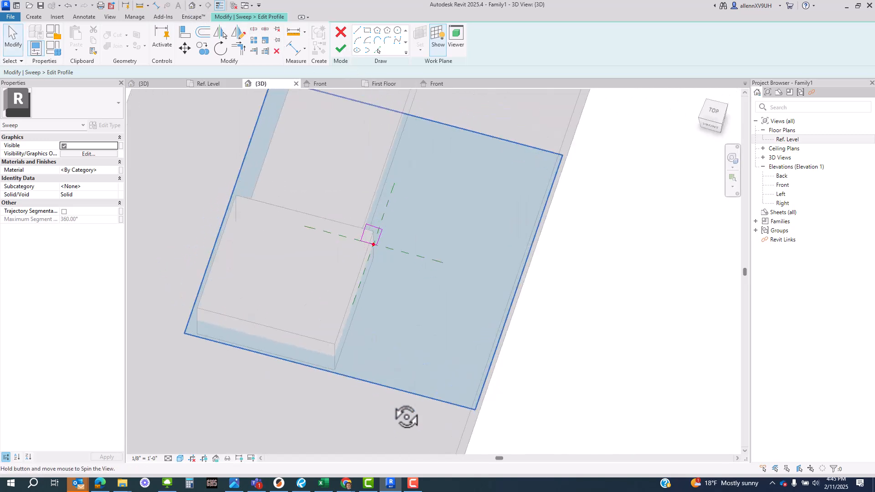
{"action": "left_click", "coordinate": [437, 38]}
{"action": "middle_click_drag", "start_coordinate": [481, 242], "coordinate": [400, 160], "text": "shift"}
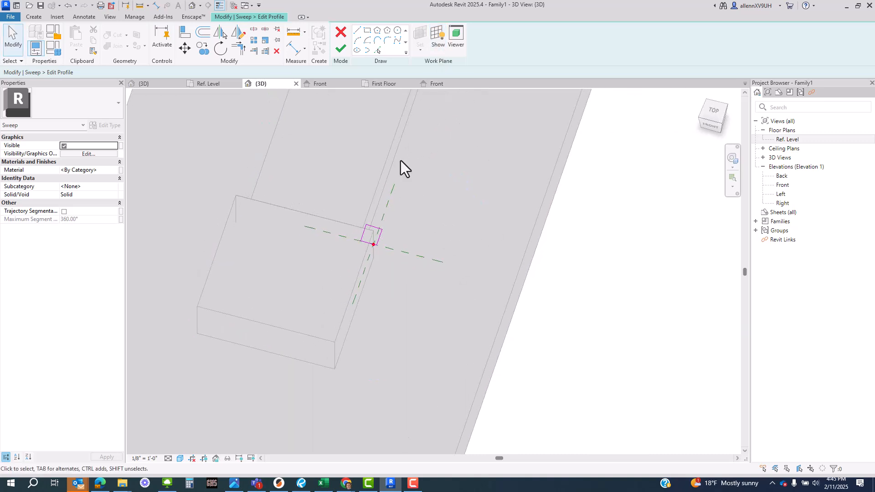
Finish the sketched profile and the sweep, and inspect the resulting cap around the base block.
{"action": "left_click", "coordinate": [346, 50]}
{"action": "middle_click_drag", "start_coordinate": [445, 264], "coordinate": [391, 220], "text": "shift"}
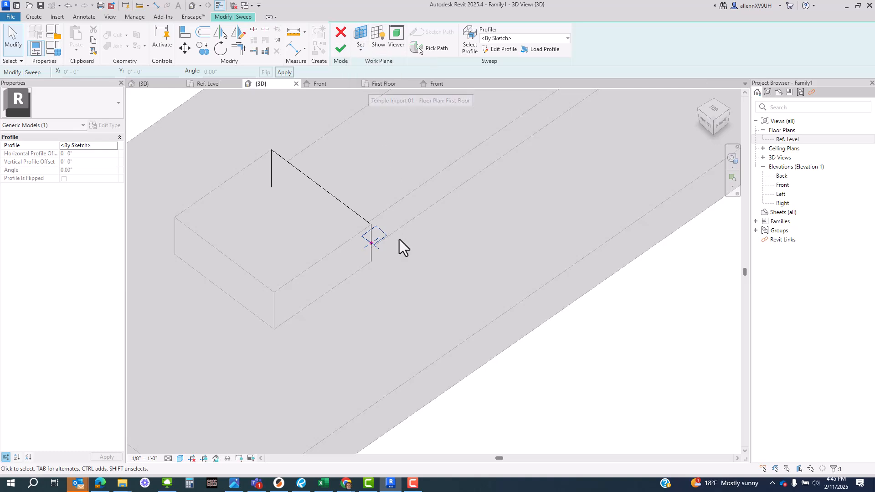
{"action": "left_click", "coordinate": [340, 51]}
{"action": "scroll", "coordinate": [447, 324], "scroll_direction": "down", "scroll_amount": 2}
{"action": "middle_click_drag", "start_coordinate": [420, 314], "coordinate": [560, 412], "text": "shift"}
{"action": "left_click", "coordinate": [566, 281]}
{"action": "middle_click_drag", "start_coordinate": [499, 321], "coordinate": [405, 335], "text": "shift"}
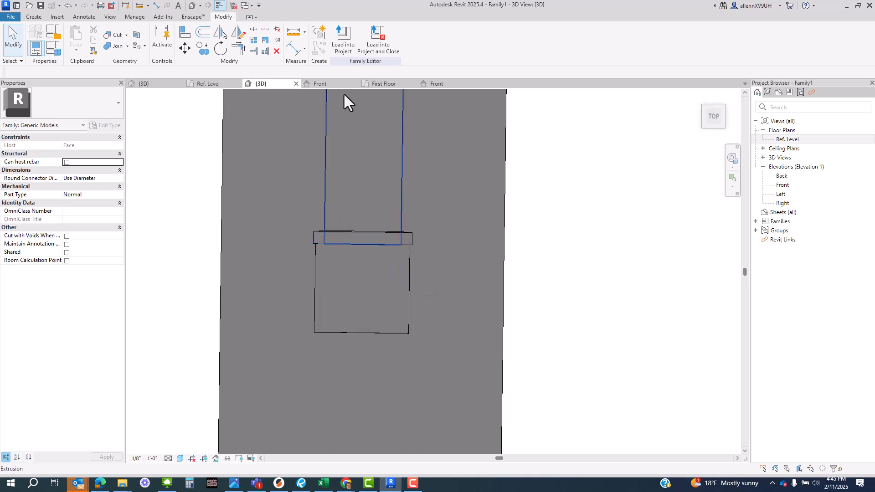
Reopen the sweep on top of the base block and edit its sketched profile.
{"action": "double_click", "coordinate": [375, 234]}
{"action": "scroll", "coordinate": [413, 236], "scroll_direction": "up", "scroll_amount": 3}
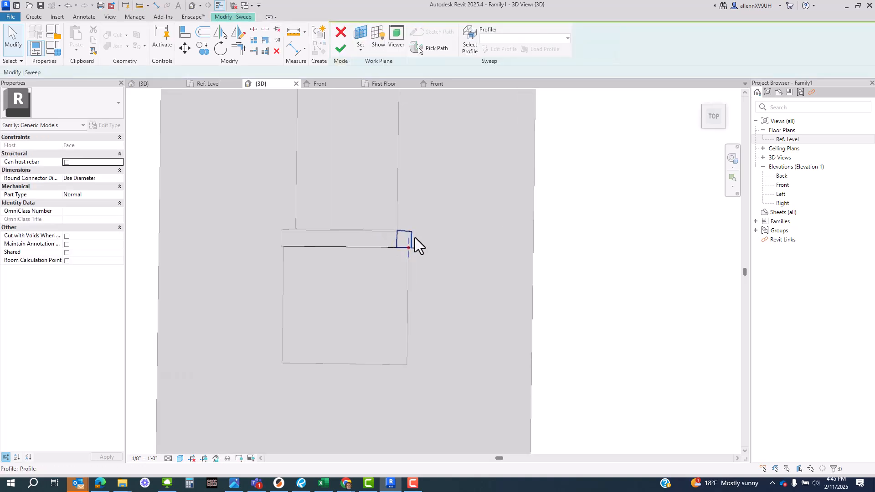
{"action": "left_click", "coordinate": [399, 229]}
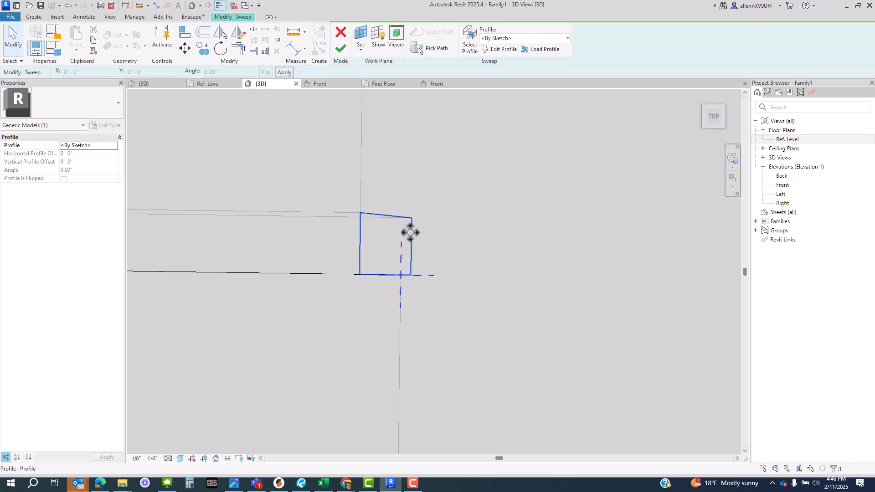
{"action": "left_click", "coordinate": [494, 50]}
{"action": "scroll", "coordinate": [385, 212], "scroll_direction": "up", "scroll_amount": 2}
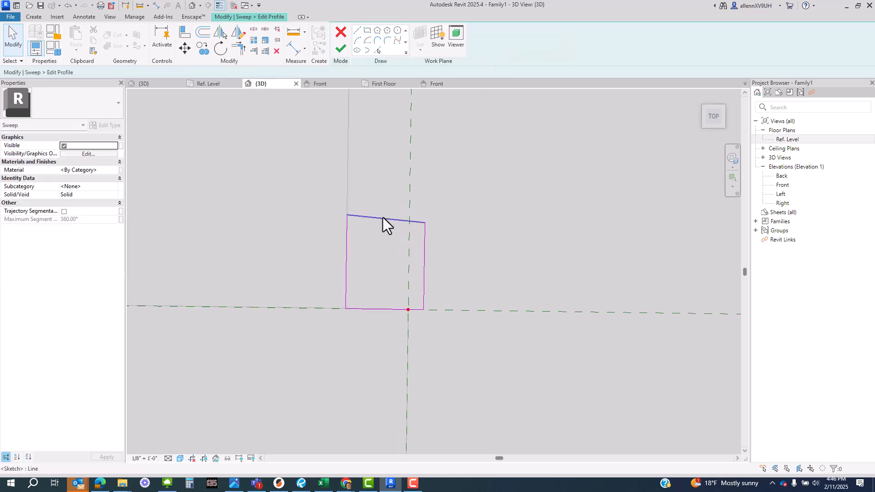
Raise the profile's upper corner on the shaft side to steepen its sloped top, and finish the sweep.
{"action": "left_click", "coordinate": [382, 217]}
{"action": "left_click", "coordinate": [346, 238], "text": "ctrl"}
{"action": "left_click_drag", "start_coordinate": [347, 215], "coordinate": [346, 188]}
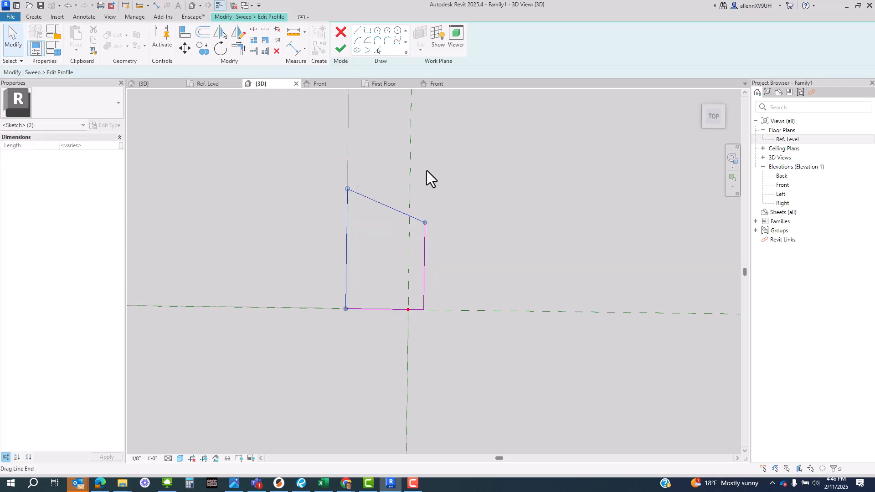
{"action": "left_click", "coordinate": [341, 50]}
{"action": "left_click", "coordinate": [340, 51]}
{"action": "scroll", "coordinate": [434, 298], "scroll_direction": "down", "scroll_amount": 7}
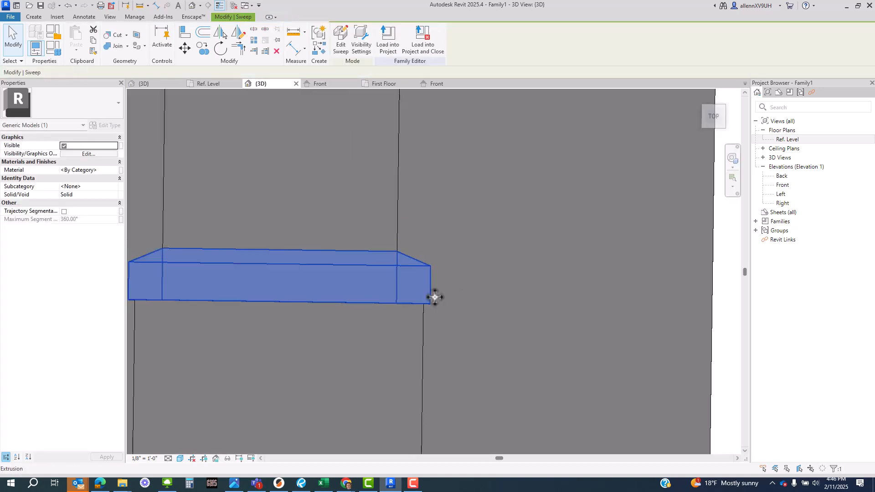
{"action": "left_click", "coordinate": [655, 288]}
Examine the step where the lower shaft meets the narrower upper shaft in 3D.
{"action": "scroll", "coordinate": [373, 312], "scroll_direction": "down", "scroll_amount": 3}
{"action": "middle_click_drag", "start_coordinate": [403, 299], "coordinate": [405, 432]}
{"action": "scroll", "coordinate": [405, 432], "scroll_direction": "down", "scroll_amount": 2}
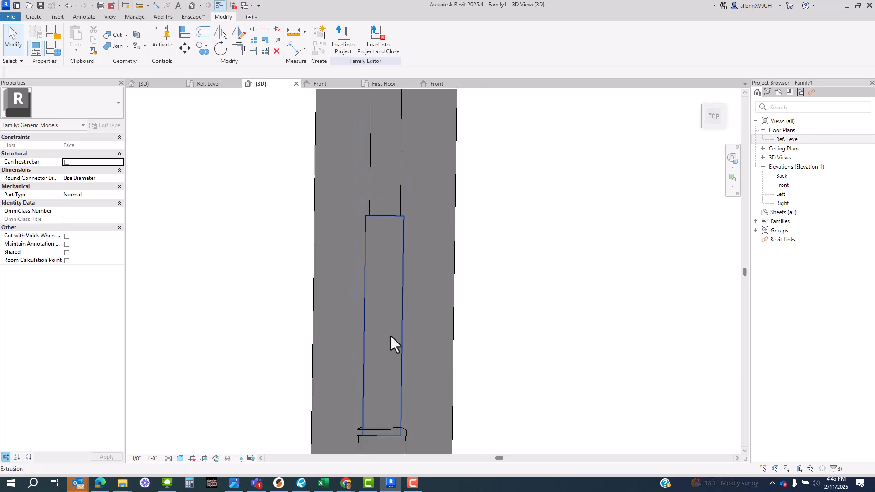
{"action": "scroll", "coordinate": [378, 231], "scroll_direction": "up", "scroll_amount": 4}
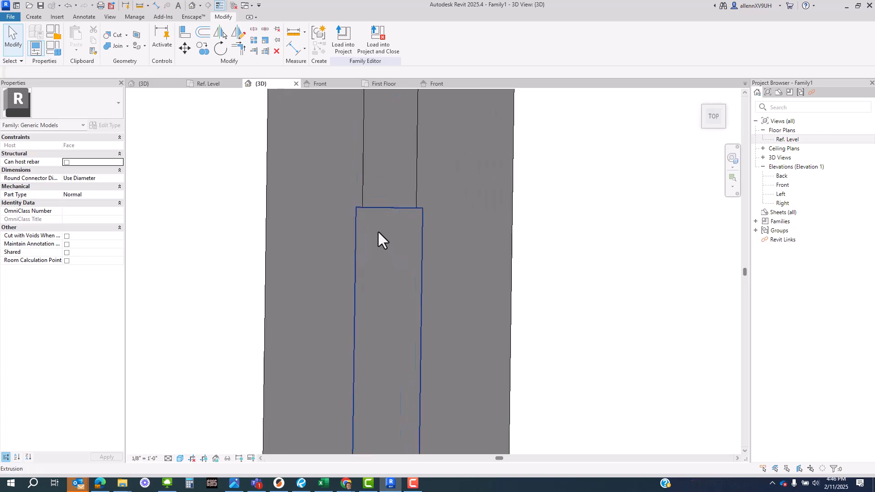
{"action": "scroll", "coordinate": [364, 209], "scroll_direction": "up", "scroll_amount": 1}
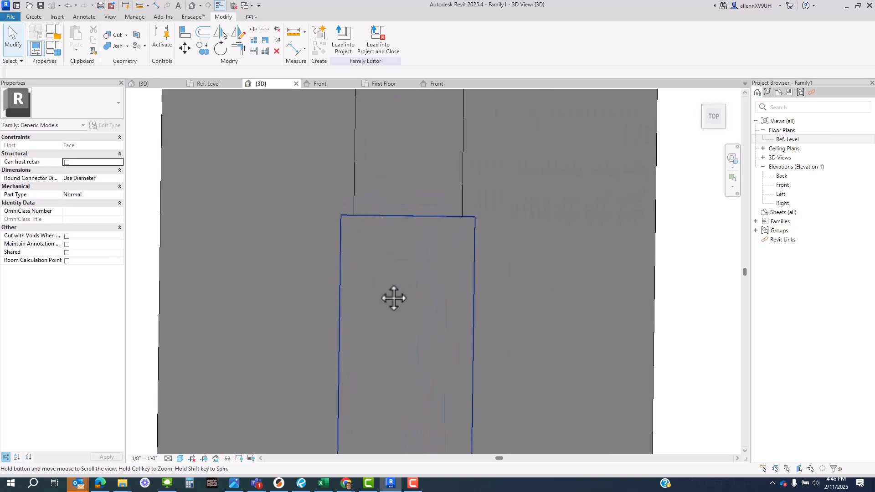
{"action": "scroll", "coordinate": [380, 227], "scroll_direction": "down", "scroll_amount": 4}
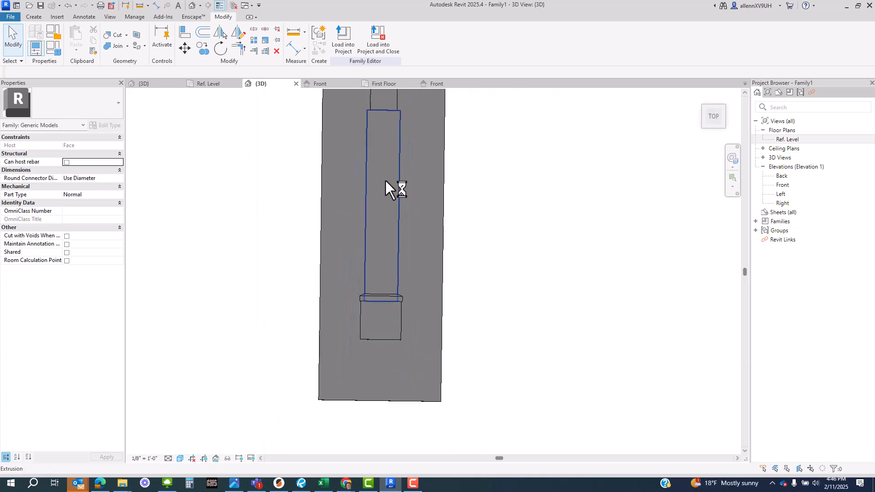
{"action": "middle_click_drag", "start_coordinate": [400, 194], "coordinate": [396, 257]}
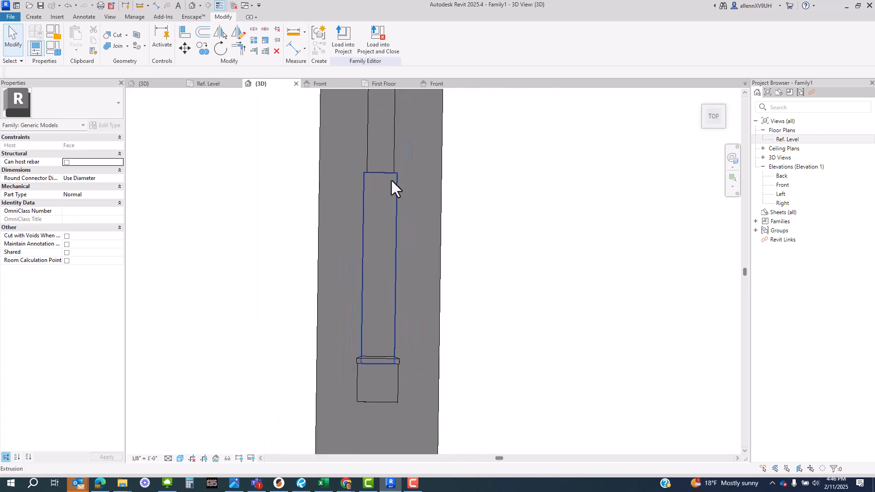
Open the base sweep for editing to inspect its path and profile against the shaft, and close it.
{"action": "left_click", "coordinate": [376, 362]}
{"action": "left_click", "coordinate": [341, 48]}
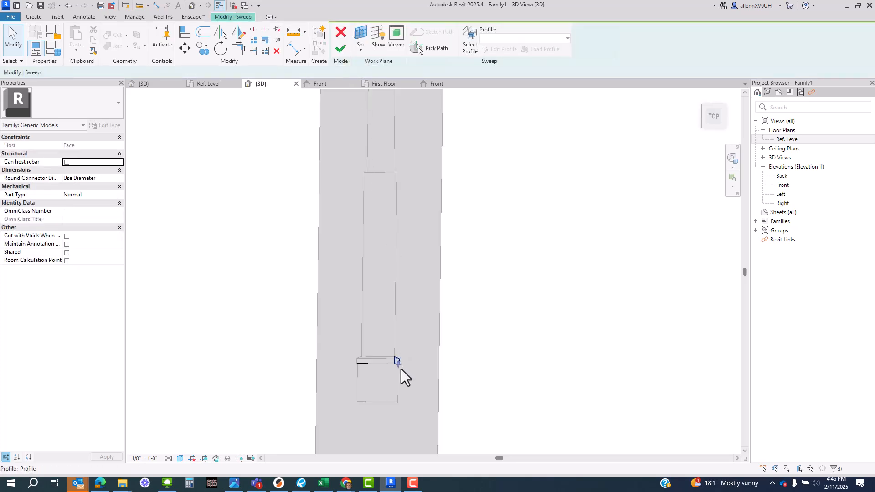
{"action": "scroll", "coordinate": [400, 367], "scroll_direction": "up", "scroll_amount": 2}
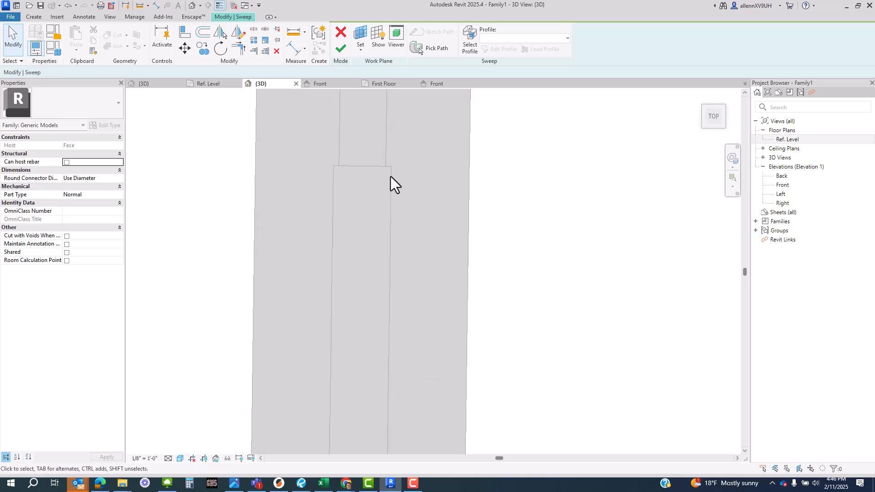
{"action": "scroll", "coordinate": [387, 173], "scroll_direction": "down", "scroll_amount": 2}
{"action": "scroll", "coordinate": [403, 220], "scroll_direction": "down", "scroll_amount": 1}
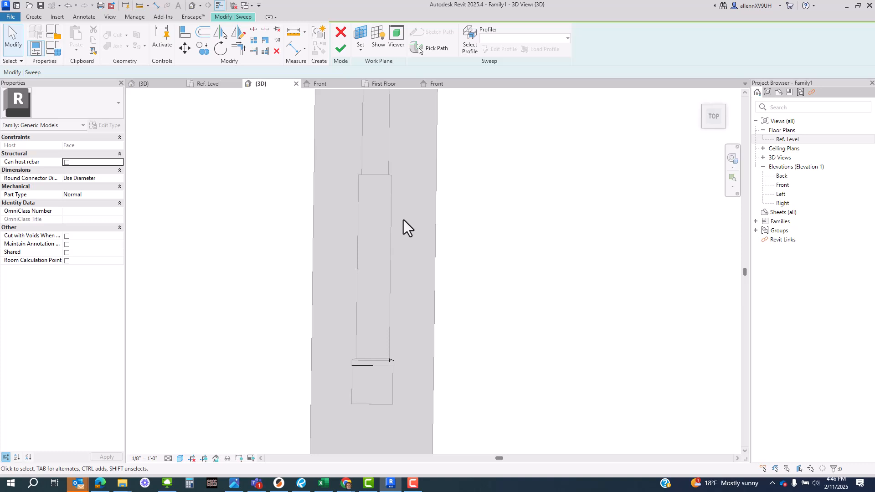
{"action": "left_click", "coordinate": [342, 49]}
{"action": "scroll", "coordinate": [389, 267], "scroll_direction": "down", "scroll_amount": 2}
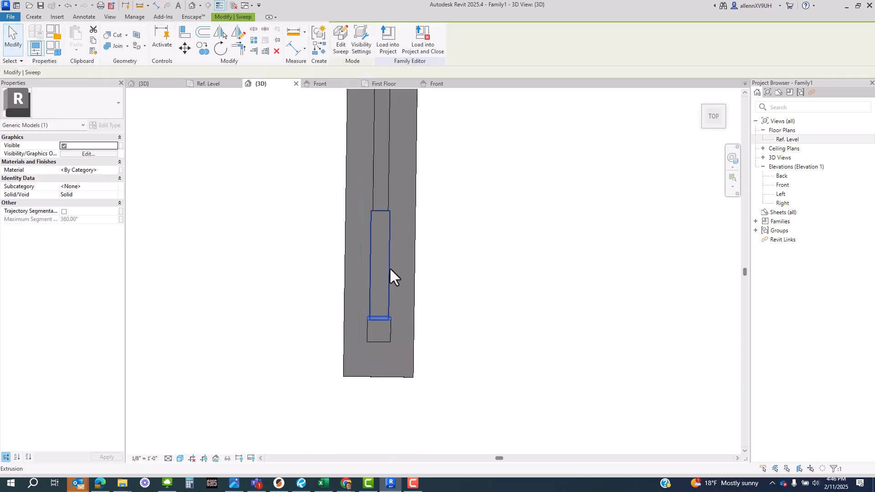
{"action": "left_click", "coordinate": [468, 192]}
Inspect the upper shaft, lower shaft and base block as separate extrusions.
{"action": "middle_click_drag", "start_coordinate": [409, 237], "coordinate": [398, 299]}
{"action": "left_click", "coordinate": [373, 242]}
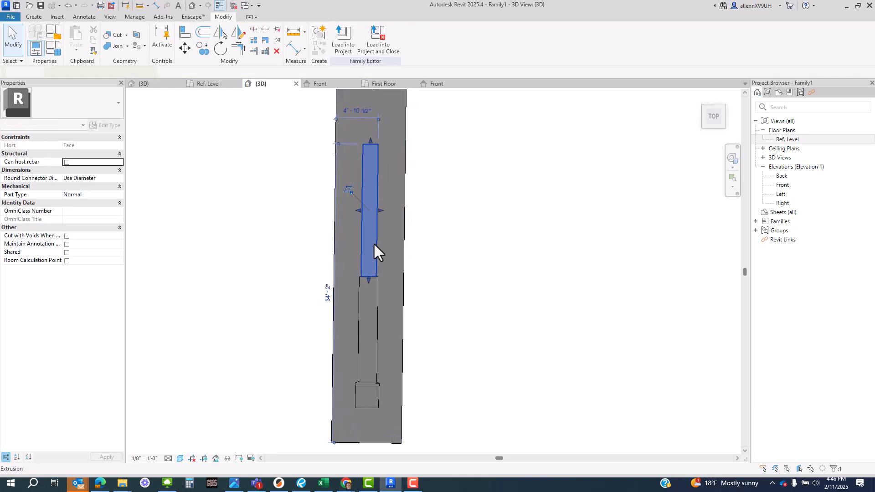
{"action": "left_click", "coordinate": [377, 299]}
{"action": "middle_click_drag", "start_coordinate": [408, 346], "coordinate": [412, 316]}
{"action": "left_click", "coordinate": [382, 359]}
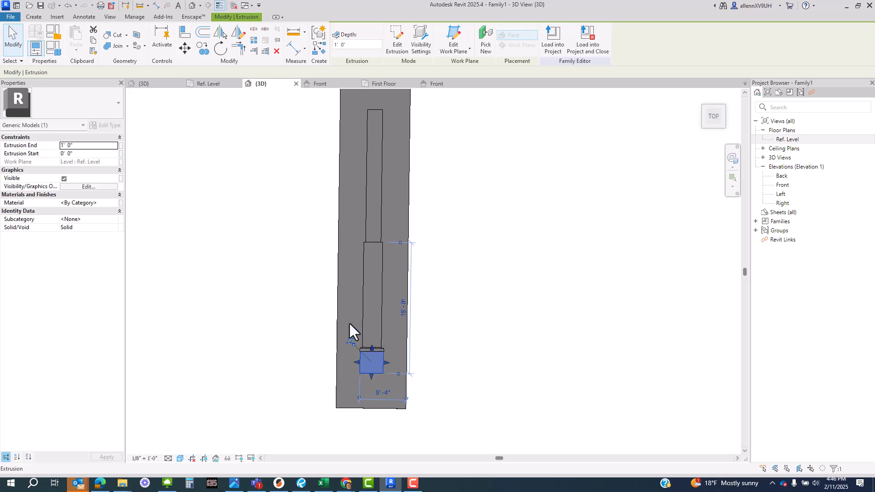
Start a new extrusion and sketch a 4'-0" by 12'-0" rectangle beside the pilaster's host slab.
{"action": "left_click", "coordinate": [35, 17]}
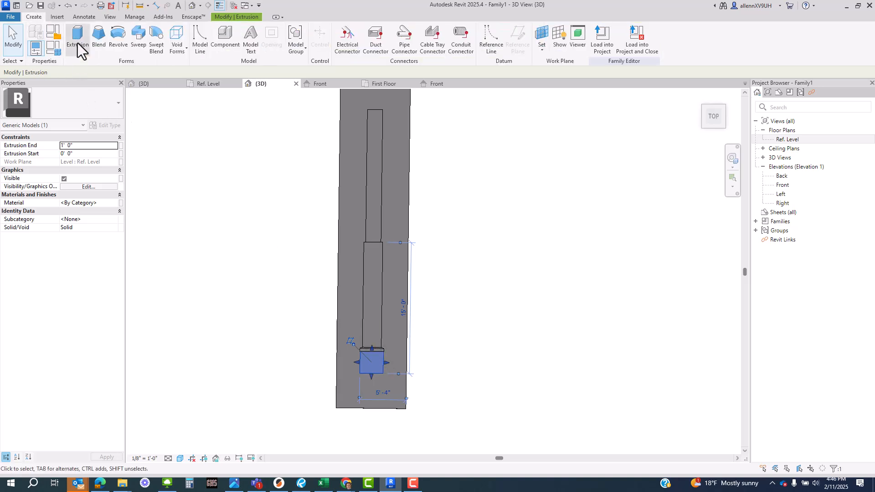
{"action": "left_click", "coordinate": [78, 43]}
{"action": "left_click", "coordinate": [420, 31]}
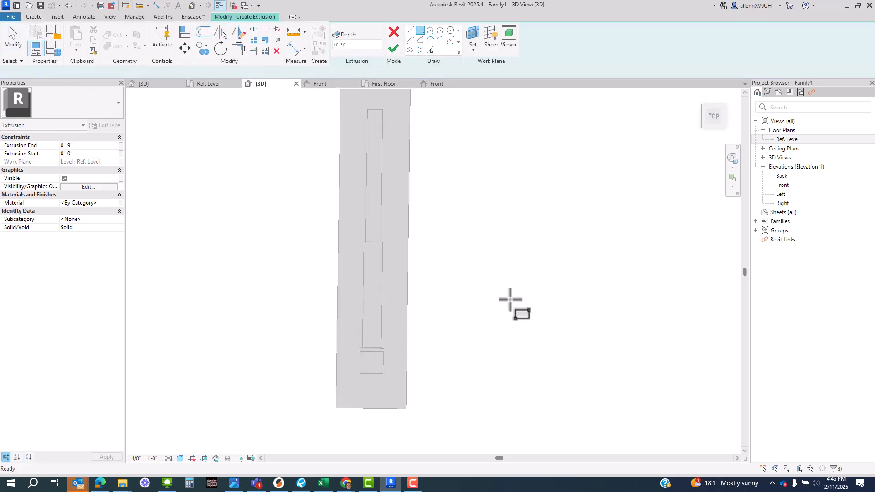
{"action": "left_click", "coordinate": [438, 281]}
{"action": "left_click", "coordinate": [472, 385]}
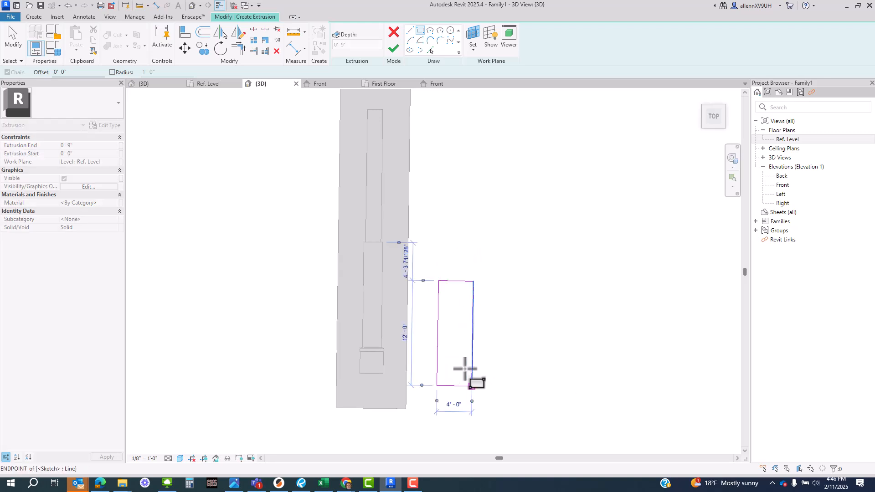
Sketch a rectangle 2'-0" wide and about 12'-5" tall standing on the first rectangle's upper edge.
{"action": "left_click", "coordinate": [439, 173]}
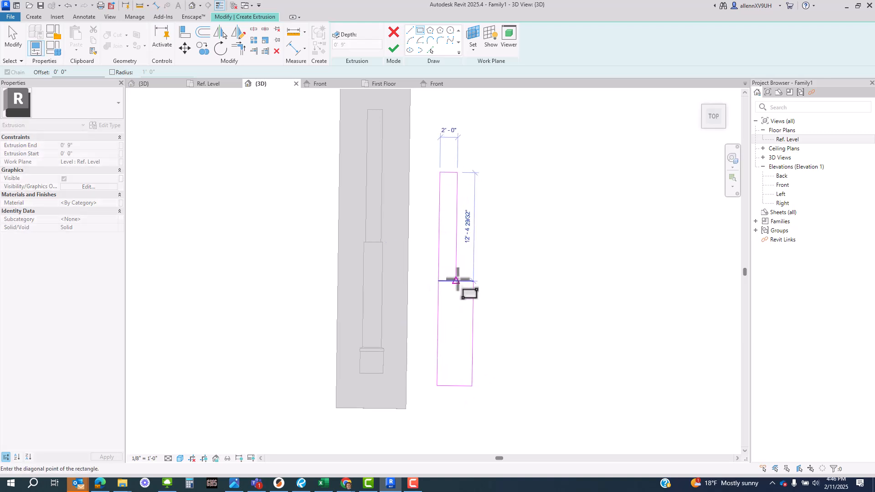
{"action": "left_click", "coordinate": [457, 281]}
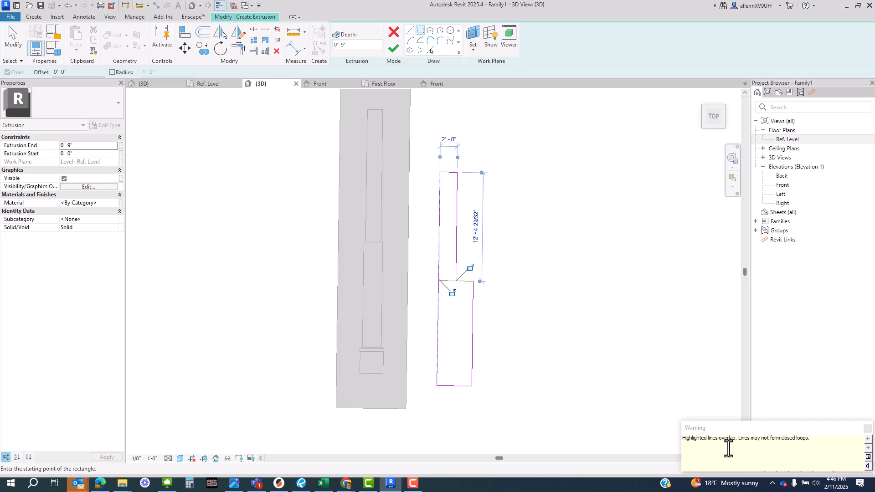
{"action": "key", "text": "Escape"}
{"action": "key", "text": "Escape"}
Lower the two rectangles' overlapping shared edges, and delete the narrow upper rectangle.
{"action": "scroll", "coordinate": [427, 274], "scroll_direction": "up", "scroll_amount": 2}
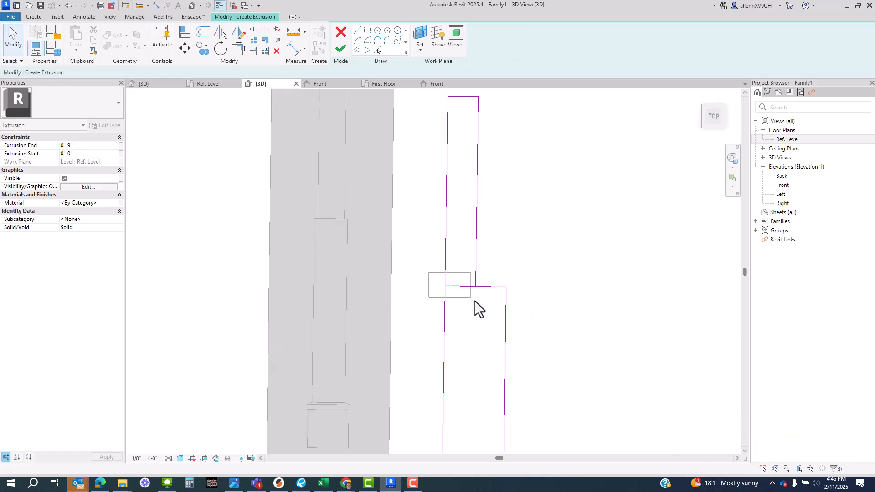
{"action": "mouse_move", "coordinate": [464, 286]}
{"action": "left_mouse_down"}
{"action": "mouse_move", "coordinate": [463, 266]}
{"action": "mouse_move", "coordinate": [481, 326]}
{"action": "left_mouse_up"}
{"action": "left_click", "coordinate": [488, 274]}
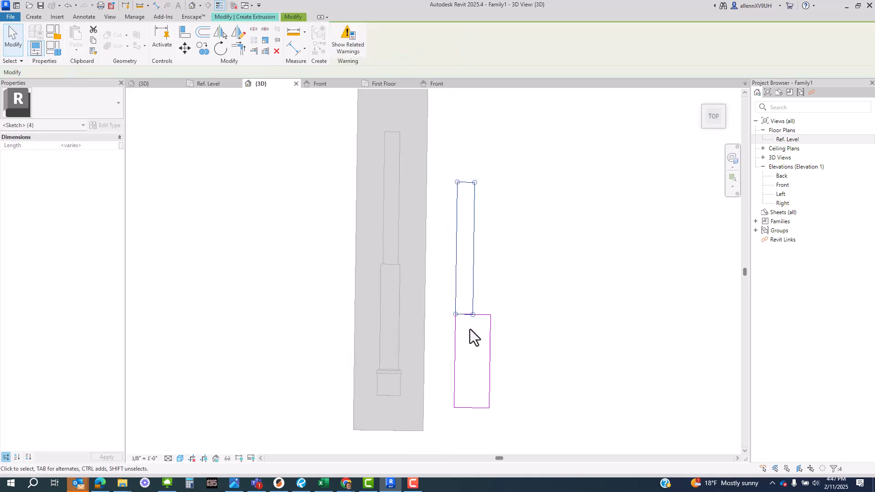
{"action": "key", "text": "Delete"}
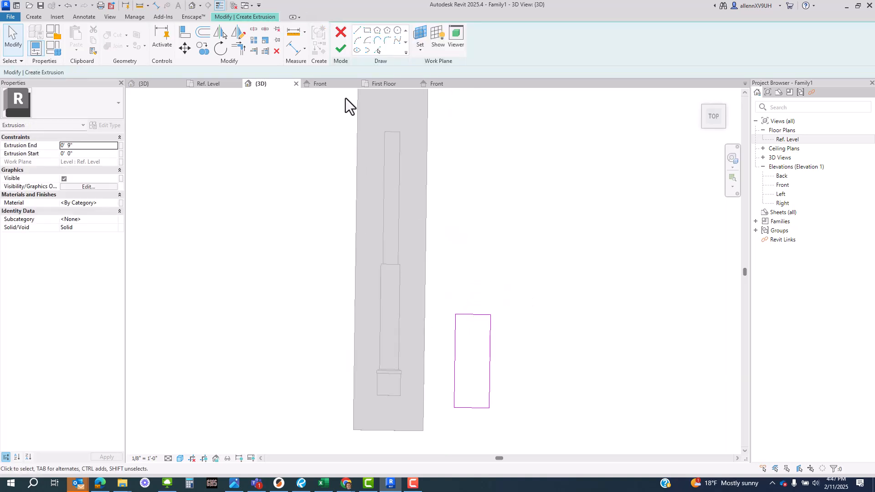
Sketch a separate rectangle about 1'-6" wide above the wide one, leaving a gap, and finish the 9" extrusion.
{"action": "left_click", "coordinate": [367, 31]}
{"action": "left_click", "coordinate": [469, 303]}
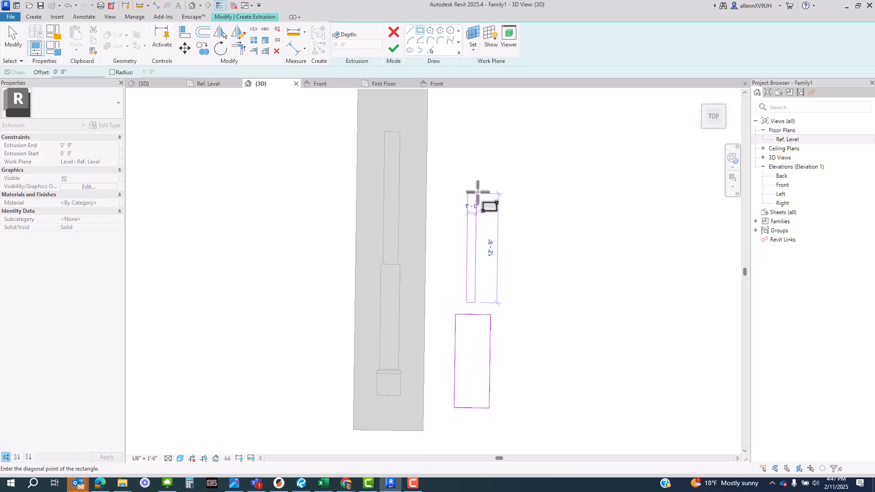
{"action": "left_click", "coordinate": [482, 187]}
{"action": "key", "text": "Escape"}
{"action": "key", "text": "Escape"}
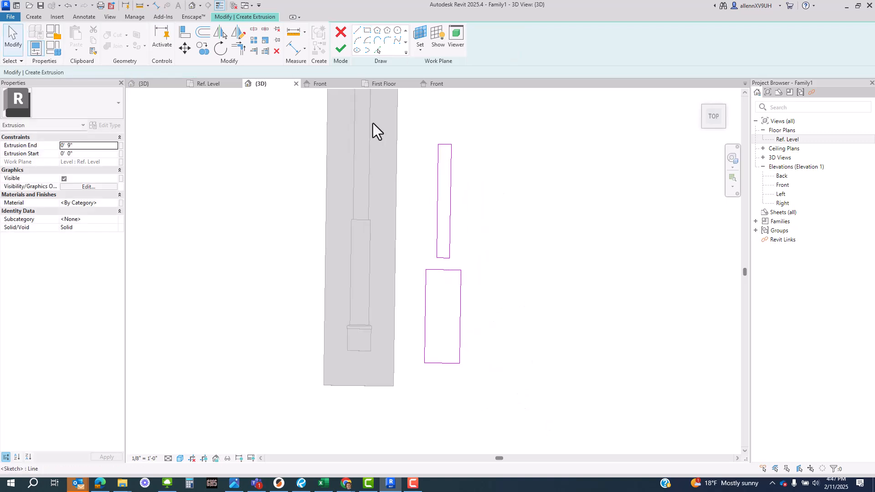
{"action": "left_click", "coordinate": [340, 48]}
{"action": "left_click", "coordinate": [524, 332]}
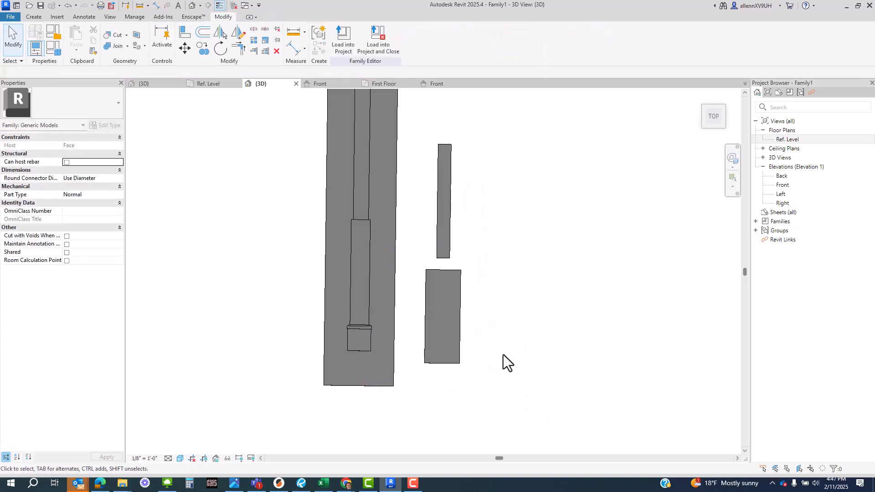
Stretch the new two-part extrusion's end to about 3'-1 1/2" in the 3D view.
{"action": "mouse_move", "coordinate": [504, 358]}
{"action": "middle_mouse_down", "text": "shift"}
{"action": "mouse_move", "coordinate": [445, 338]}
{"action": "mouse_move", "coordinate": [433, 273]}
{"action": "middle_mouse_up", "text": "shift"}
{"action": "left_click", "coordinate": [474, 352]}
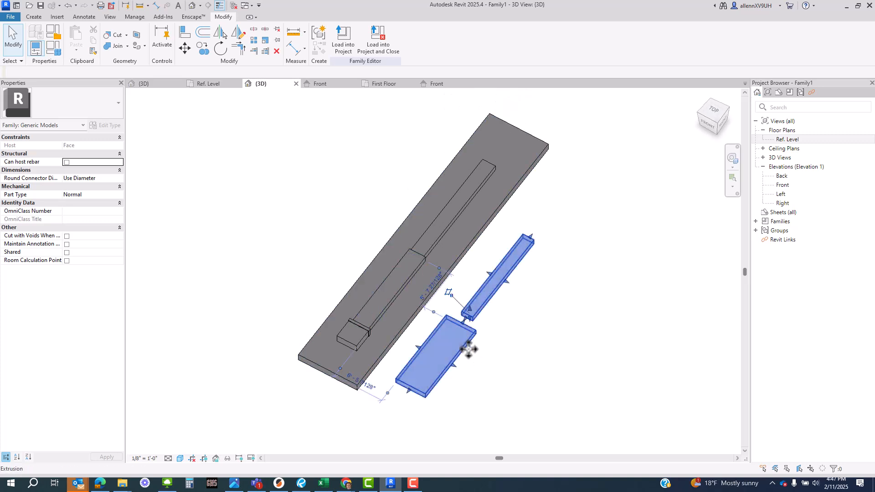
{"action": "middle_click_drag", "start_coordinate": [528, 430], "coordinate": [466, 304], "text": "shift"}
{"action": "left_click", "coordinate": [513, 339]}
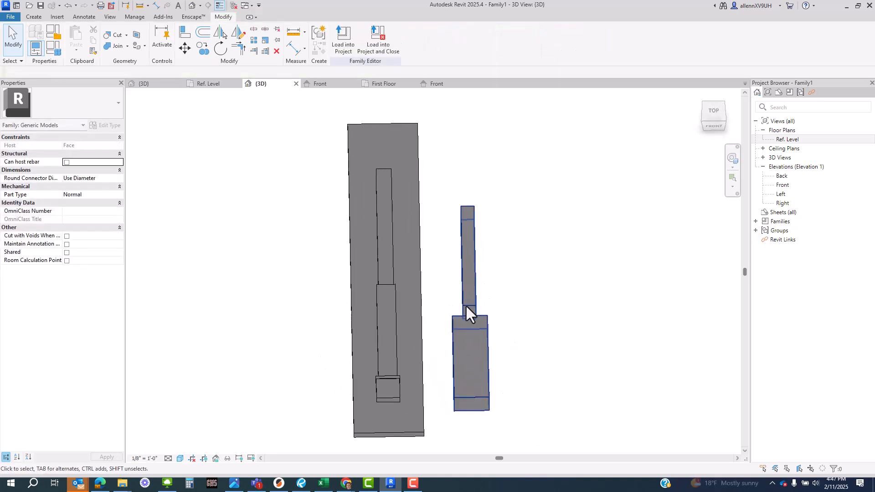
Reopen the two-part extrusion's sketch and move the narrow rectangle's lower edge onto the wide rectangle's upper edge.
{"action": "double_click", "coordinate": [485, 321]}
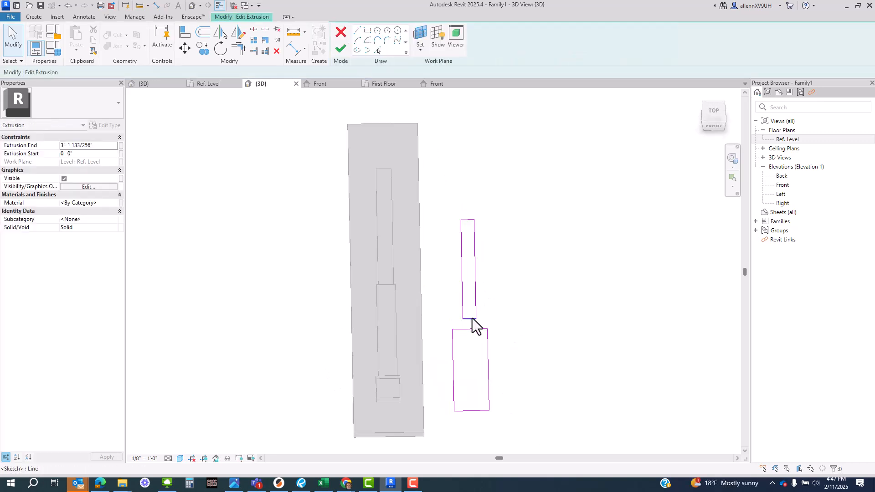
{"action": "left_click", "coordinate": [473, 319]}
{"action": "scroll", "coordinate": [471, 319], "scroll_direction": "up", "scroll_amount": 2}
{"action": "left_click_drag", "start_coordinate": [472, 333], "coordinate": [472, 334]}
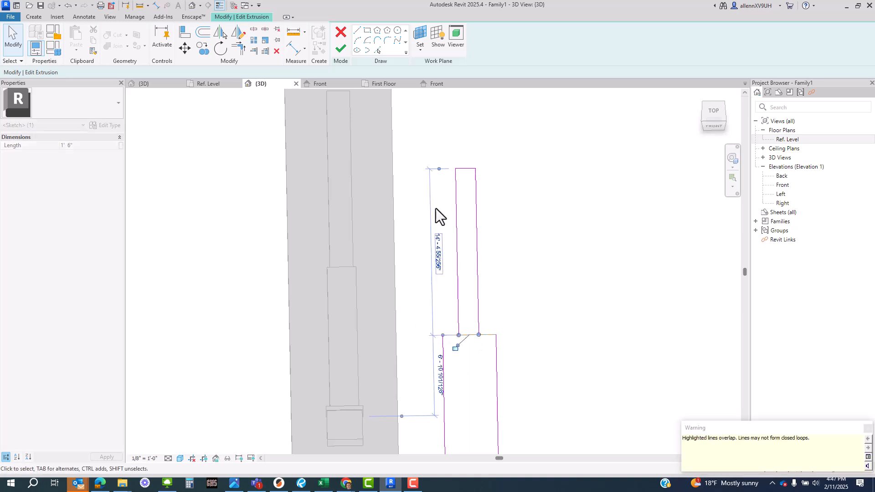
Try to finish the extrusion sketch with the touching rectangles, then quit sketching and delete the two-part extrusion.
{"action": "left_click", "coordinate": [868, 429]}
{"action": "left_click", "coordinate": [506, 125]}
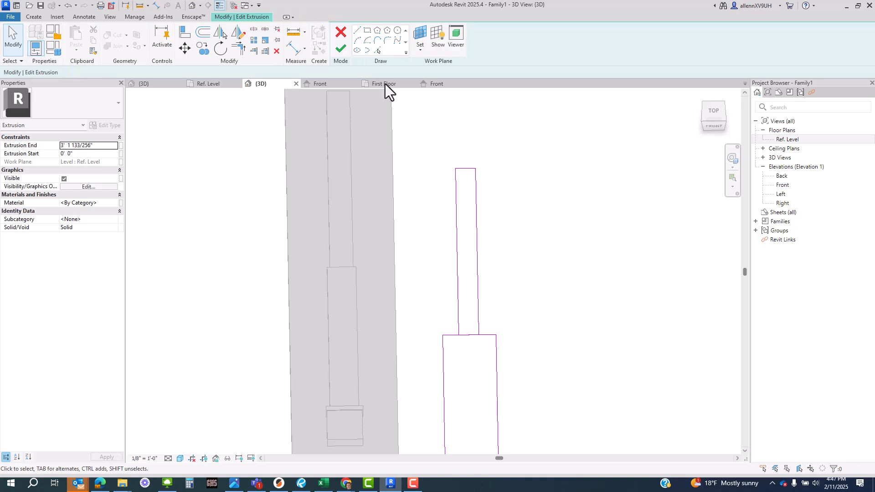
{"action": "left_click", "coordinate": [342, 52]}
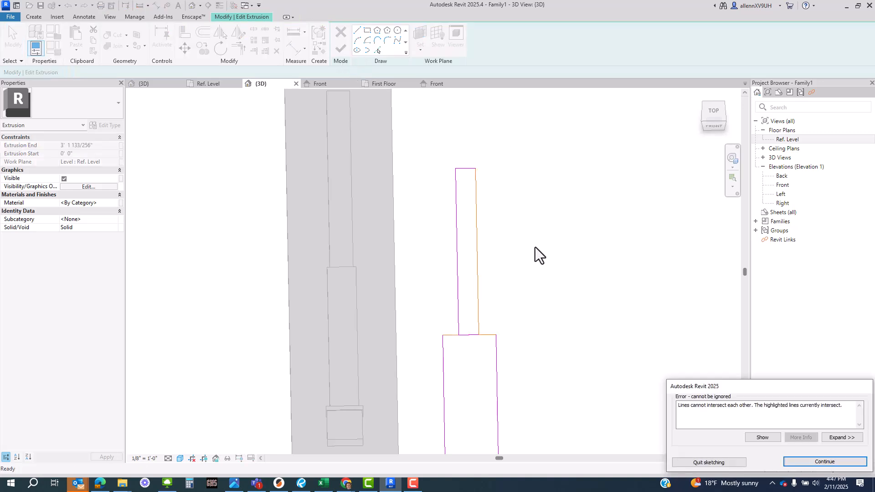
{"action": "left_click", "coordinate": [737, 463]}
{"action": "left_click", "coordinate": [460, 247]}
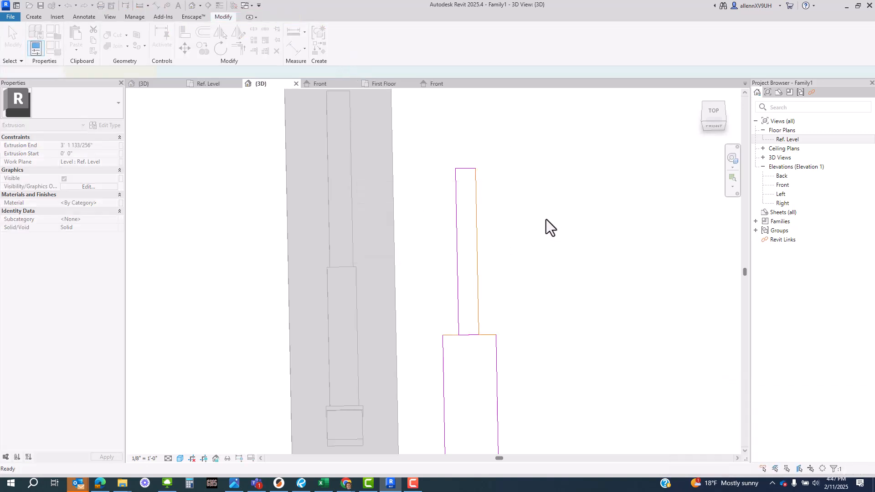
{"action": "key", "text": "Delete"}
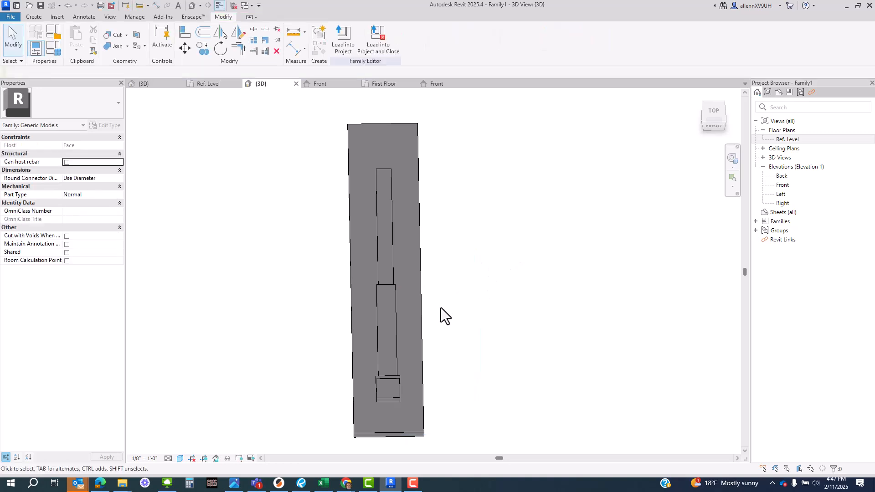
Open the profile sketch of the base's cap sweep for editing and show it in the Ref. Level plan view.
{"action": "middle_click_drag", "start_coordinate": [417, 398], "coordinate": [419, 437], "text": "shift"}
{"action": "scroll", "coordinate": [397, 386], "scroll_direction": "up", "scroll_amount": 5}
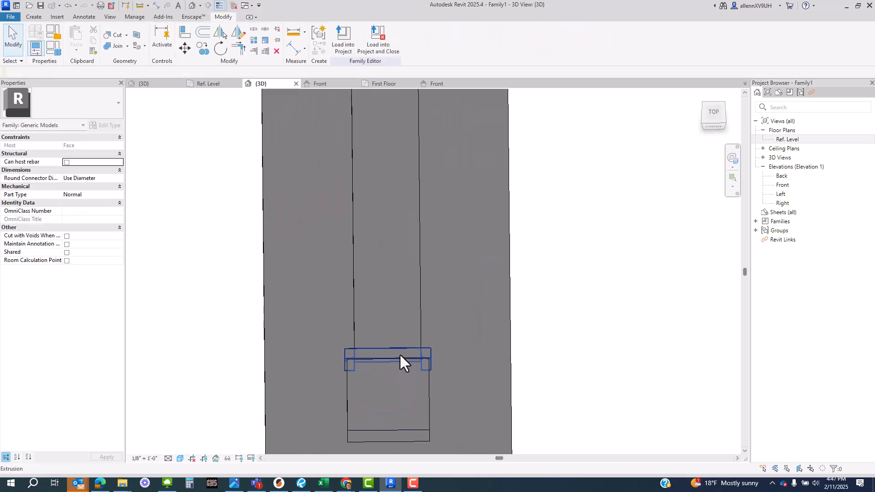
{"action": "left_click", "coordinate": [399, 354]}
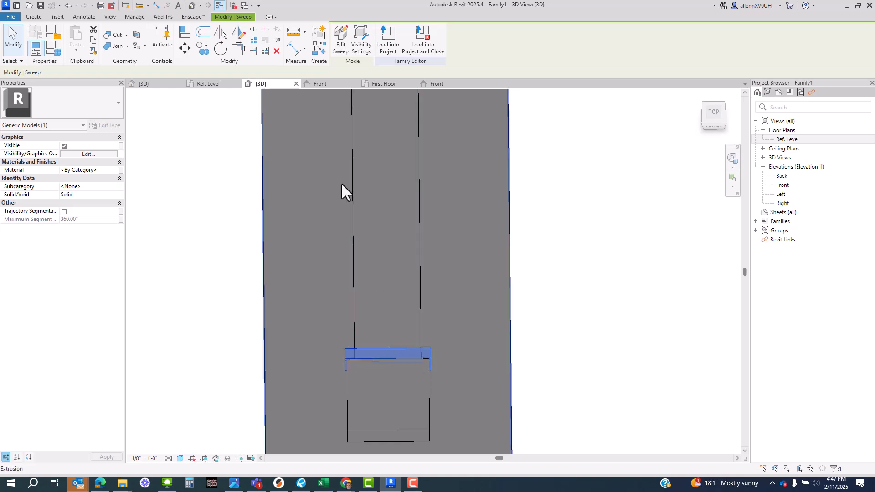
{"action": "left_click", "coordinate": [343, 45]}
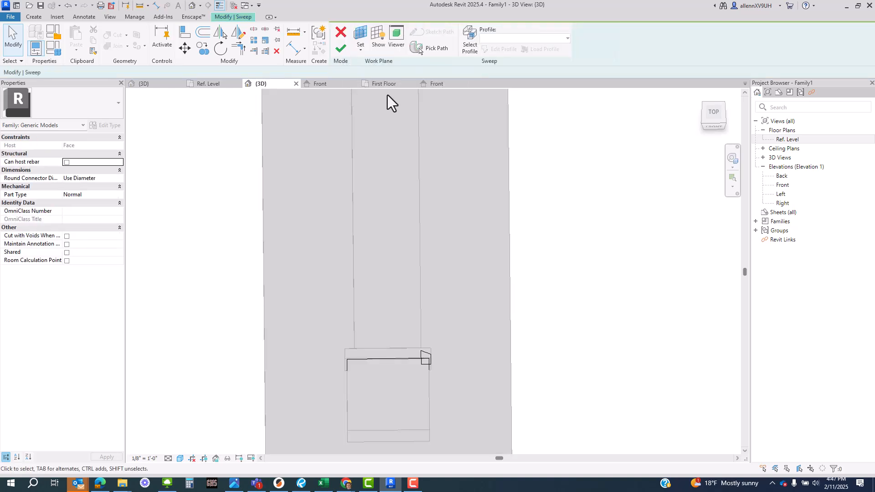
{"action": "scroll", "coordinate": [378, 357], "scroll_direction": "down", "scroll_amount": 2}
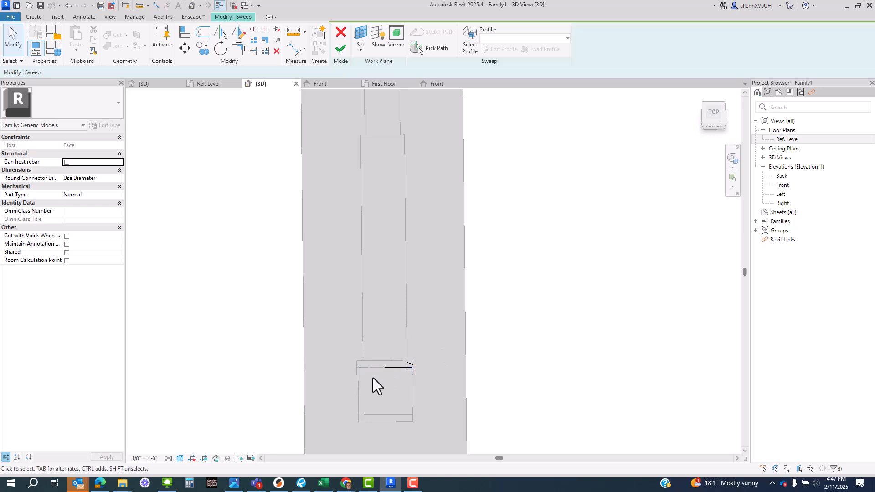
{"action": "left_click", "coordinate": [406, 373]}
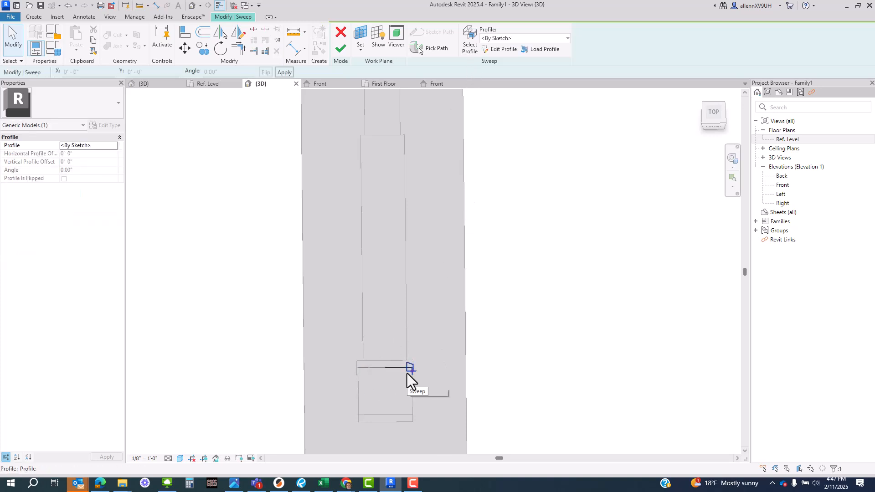
{"action": "left_click", "coordinate": [507, 51]}
{"action": "middle_click_drag", "start_coordinate": [393, 186], "coordinate": [416, 189], "text": "shift"}
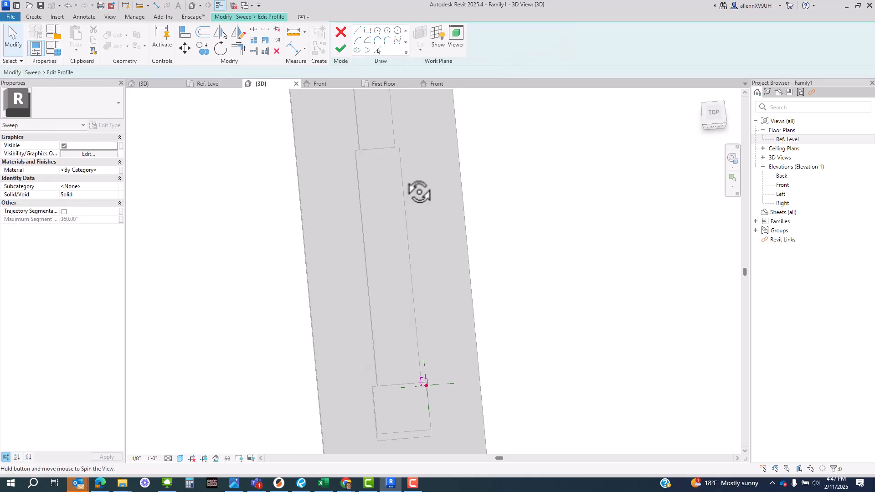
{"action": "left_click", "coordinate": [784, 139]}
{"action": "double_click", "coordinate": [784, 140]}
Sketch a second closed profile loop where the shaft narrows, with a 6 5/8" sloped line and a beveled lip wrapping the wider shaft's corner.
{"action": "scroll", "coordinate": [452, 289], "scroll_direction": "up", "scroll_amount": 2}
{"action": "middle_click_drag", "start_coordinate": [453, 269], "coordinate": [439, 406]}
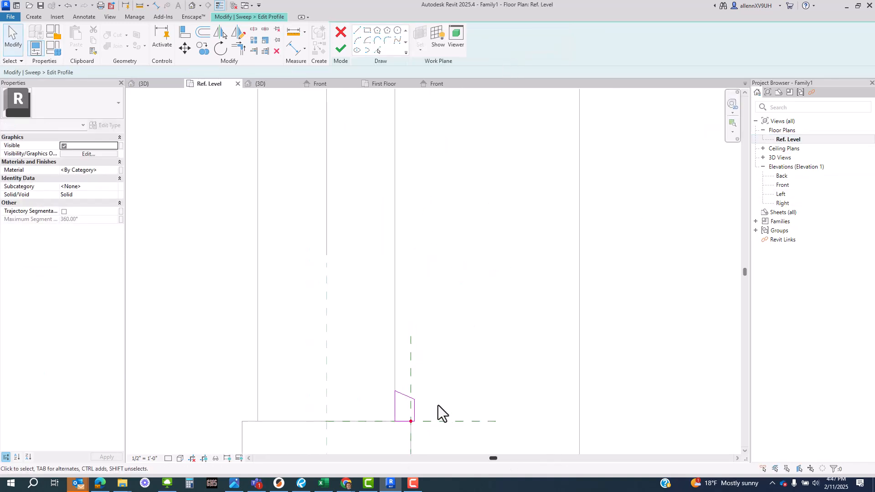
{"action": "scroll", "coordinate": [439, 396], "scroll_direction": "down", "scroll_amount": 6}
{"action": "scroll", "coordinate": [431, 159], "scroll_direction": "up", "scroll_amount": 5}
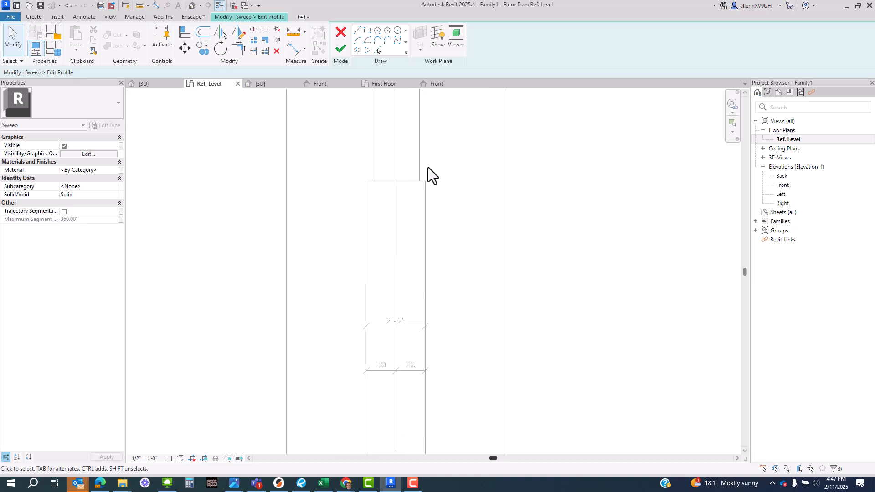
{"action": "left_click", "coordinate": [358, 31]}
{"action": "scroll", "coordinate": [375, 259], "scroll_direction": "up", "scroll_amount": 4}
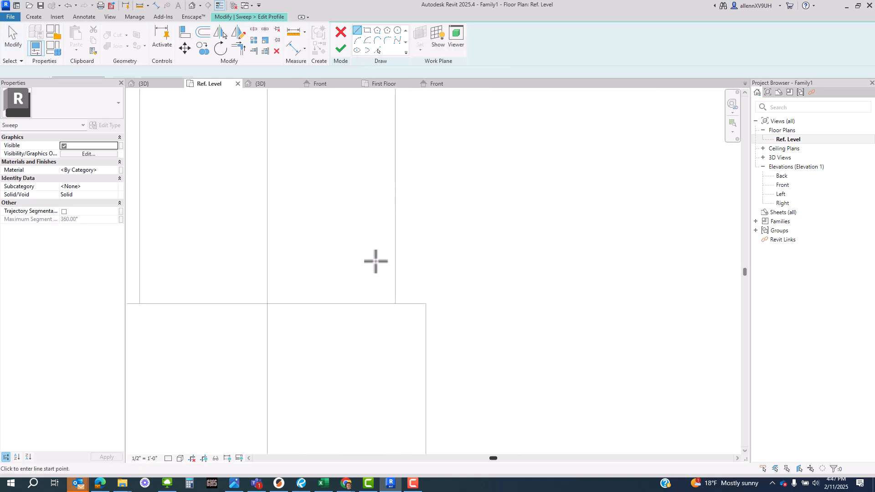
{"action": "left_click", "coordinate": [404, 323]}
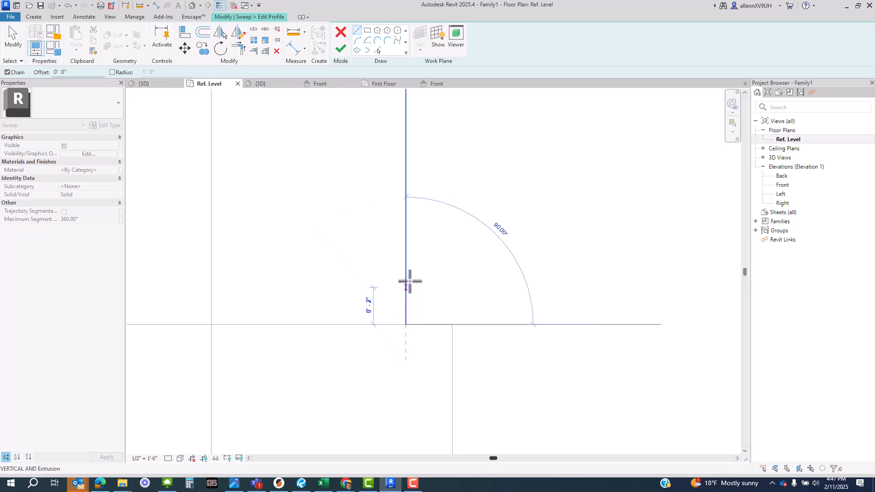
{"action": "left_click", "coordinate": [405, 233]}
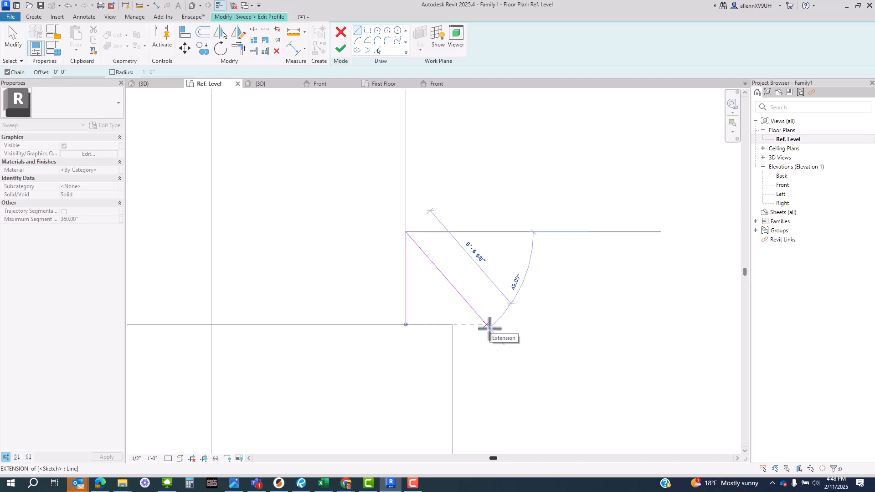
{"action": "left_click", "coordinate": [487, 326]}
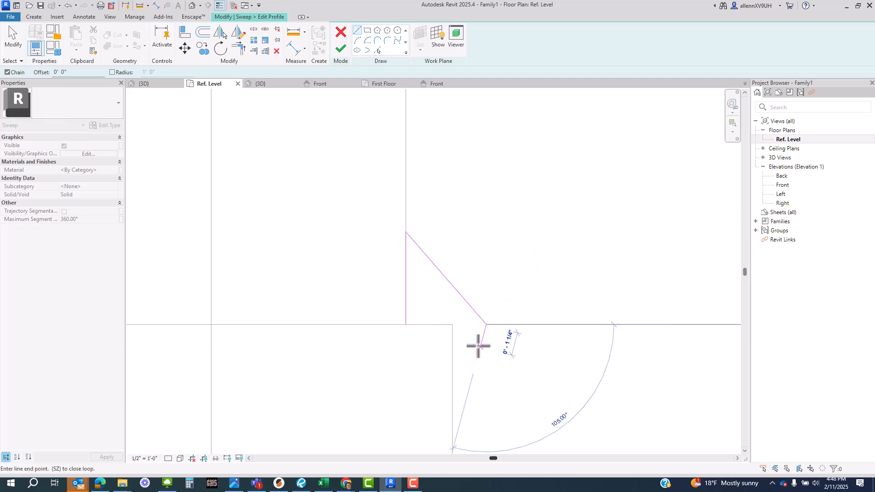
{"action": "left_click", "coordinate": [476, 344]}
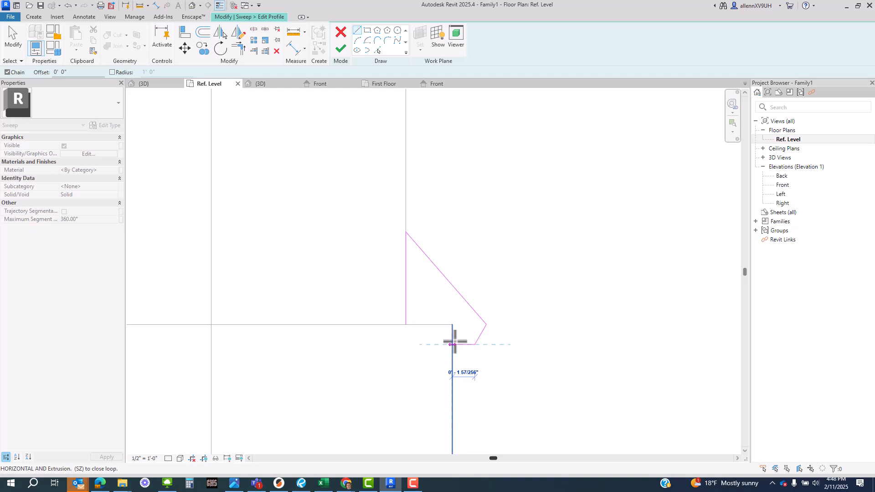
{"action": "left_click", "coordinate": [452, 344]}
{"action": "left_click", "coordinate": [453, 324]}
{"action": "left_click", "coordinate": [406, 324]}
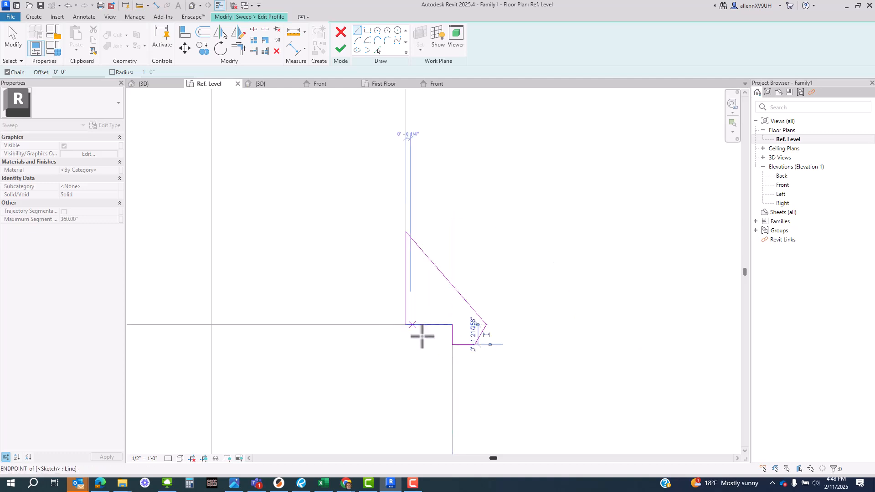
{"action": "key", "text": "Escape"}
{"action": "key", "text": "Escape"}
Sketch a rectangular profile loop about 1" wide and 5" tall against the narrow shaft's side, above the sloped loop.
{"action": "scroll", "coordinate": [422, 337], "scroll_direction": "down", "scroll_amount": 5}
{"action": "middle_click_drag", "start_coordinate": [433, 238], "coordinate": [447, 308]}
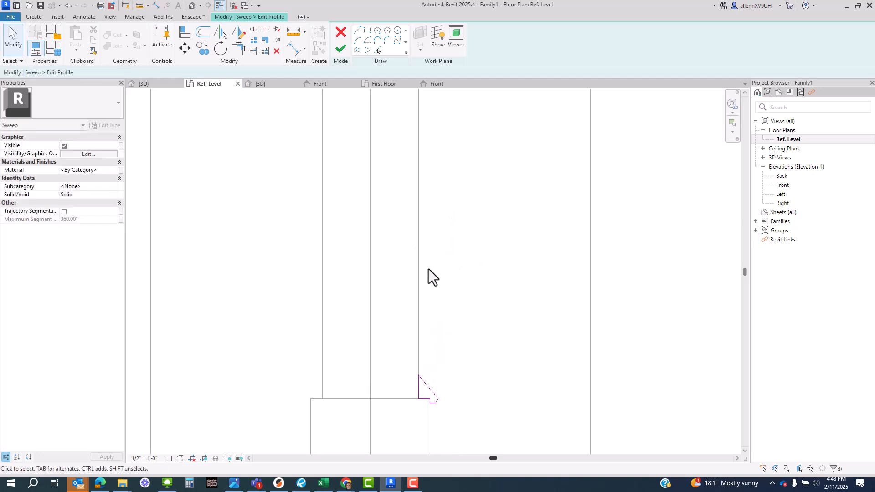
{"action": "left_click", "coordinate": [357, 31]}
{"action": "left_click", "coordinate": [368, 30]}
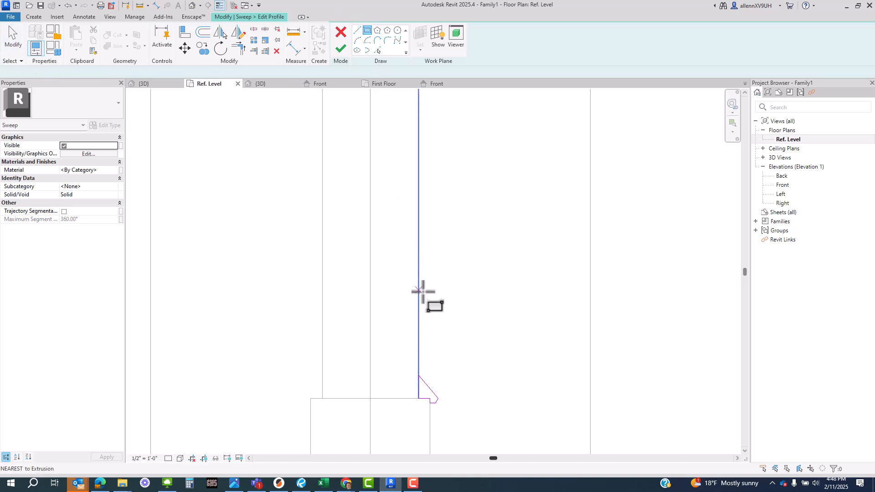
{"action": "scroll", "coordinate": [418, 282], "scroll_direction": "up", "scroll_amount": 2}
{"action": "scroll", "coordinate": [418, 281], "scroll_direction": "up", "scroll_amount": 2}
{"action": "left_click", "coordinate": [414, 256]}
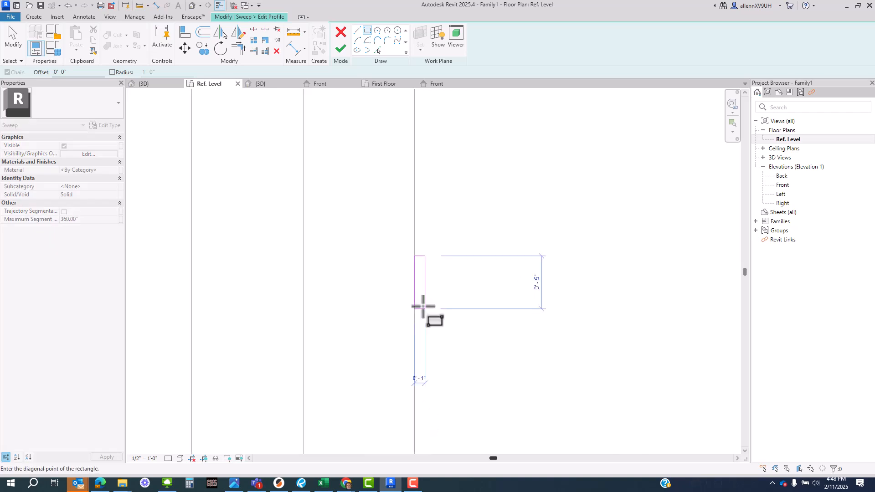
{"action": "left_click", "coordinate": [425, 312]}
{"action": "scroll", "coordinate": [434, 198], "scroll_direction": "down", "scroll_amount": 6}
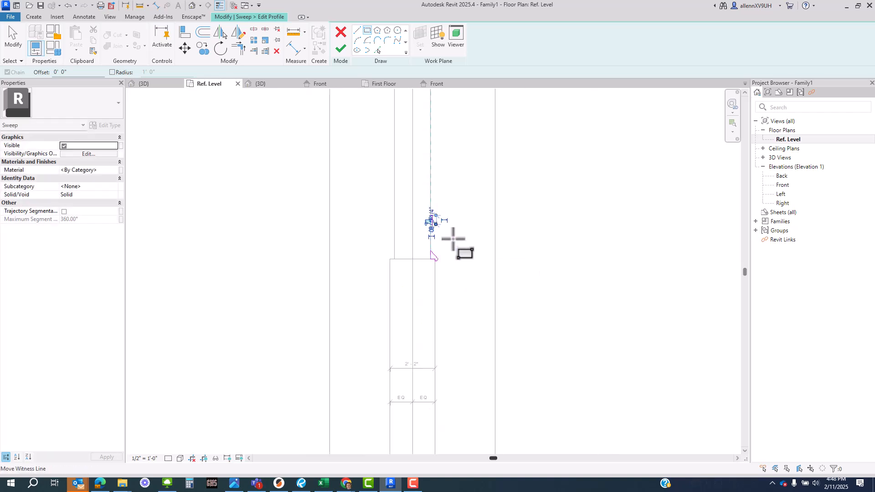
{"action": "key", "text": "Escape"}
{"action": "key", "text": "Escape"}
Finish the three-loop profile and complete the sweep edit in the 3D view.
{"action": "middle_click_drag", "start_coordinate": [471, 308], "coordinate": [444, 195]}
{"action": "scroll", "coordinate": [444, 195], "scroll_direction": "down", "scroll_amount": 2}
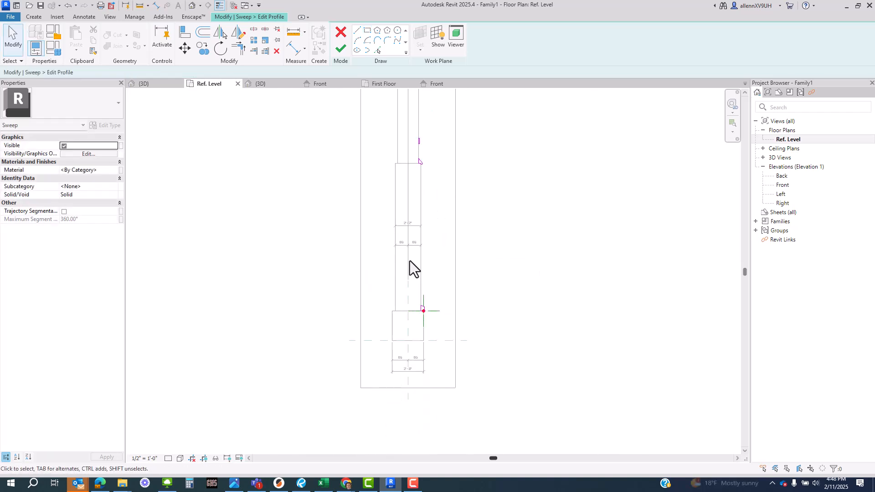
{"action": "left_click", "coordinate": [341, 49]}
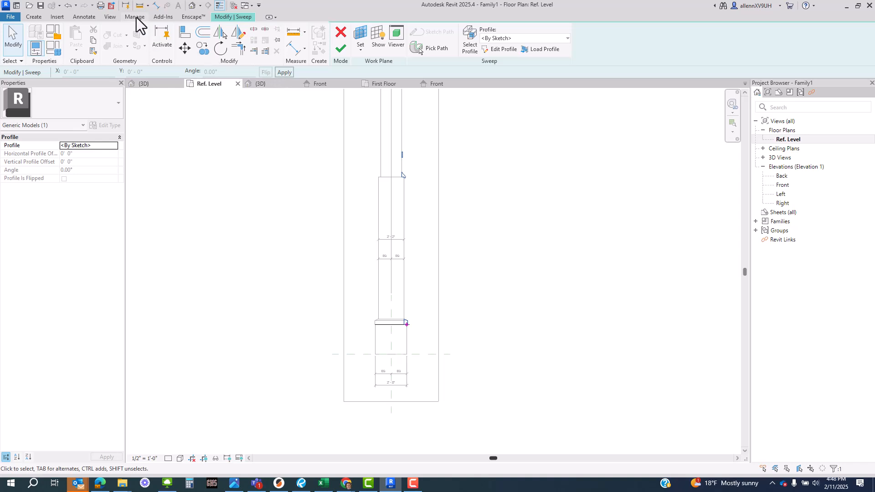
{"action": "left_click", "coordinate": [188, 5]}
{"action": "middle_click_drag", "start_coordinate": [455, 269], "coordinate": [399, 71], "text": "shift"}
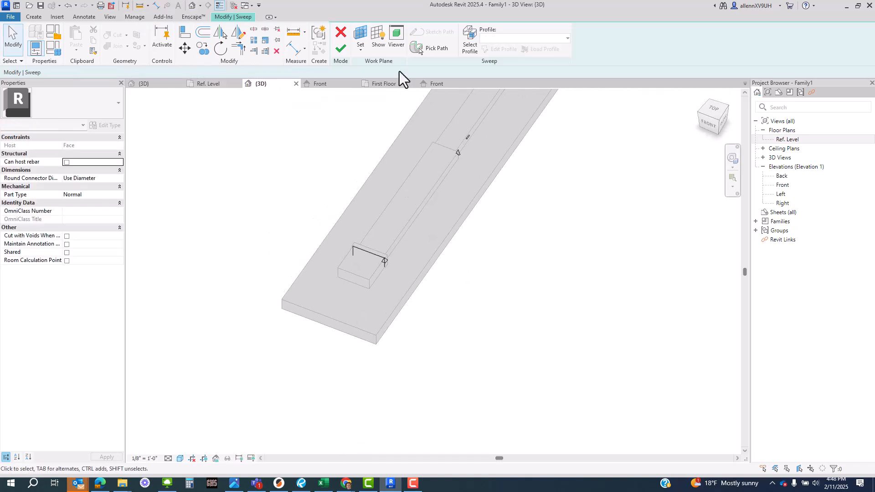
{"action": "left_click", "coordinate": [346, 53]}
Examine how the sweep's three profile loops wrap around the base and shaft from several angles in the 3D view.
{"action": "middle_click_drag", "start_coordinate": [493, 203], "coordinate": [501, 226], "text": "shift"}
{"action": "scroll", "coordinate": [482, 186], "scroll_direction": "up", "scroll_amount": 2}
{"action": "middle_click_drag", "start_coordinate": [483, 186], "coordinate": [493, 362]}
{"action": "scroll", "coordinate": [427, 235], "scroll_direction": "up", "scroll_amount": 1}
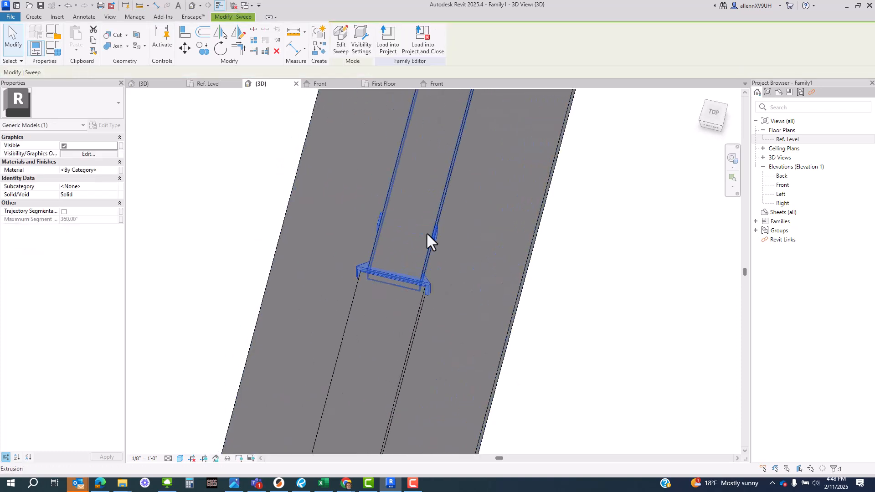
{"action": "scroll", "coordinate": [426, 234], "scroll_direction": "up", "scroll_amount": 1}
{"action": "middle_click_drag", "start_coordinate": [447, 269], "coordinate": [426, 224], "text": "shift"}
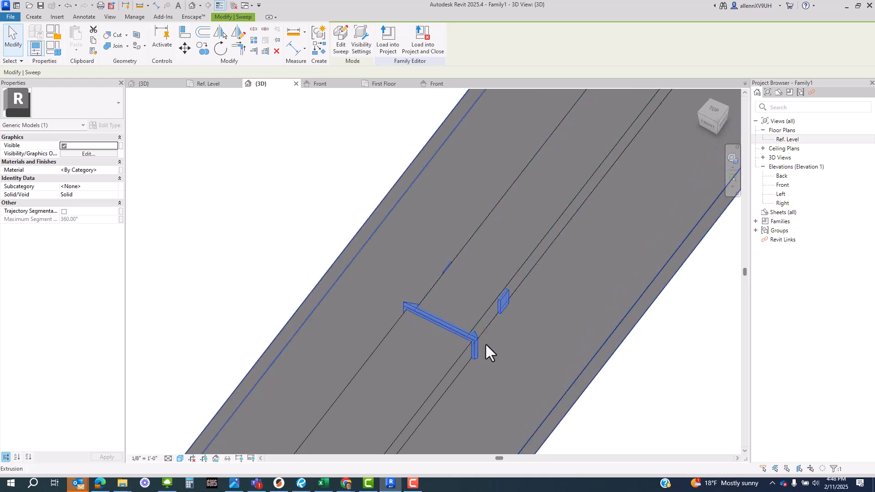
{"action": "scroll", "coordinate": [488, 344], "scroll_direction": "up", "scroll_amount": 2}
{"action": "middle_click_drag", "start_coordinate": [484, 333], "coordinate": [474, 269]}
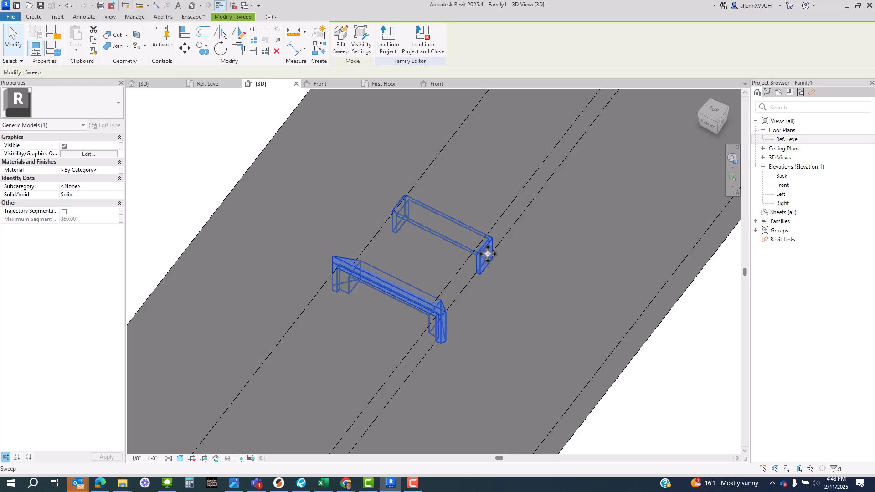
{"action": "scroll", "coordinate": [488, 253], "scroll_direction": "down", "scroll_amount": 2}
{"action": "middle_click_drag", "start_coordinate": [487, 248], "coordinate": [507, 300], "text": "shift"}
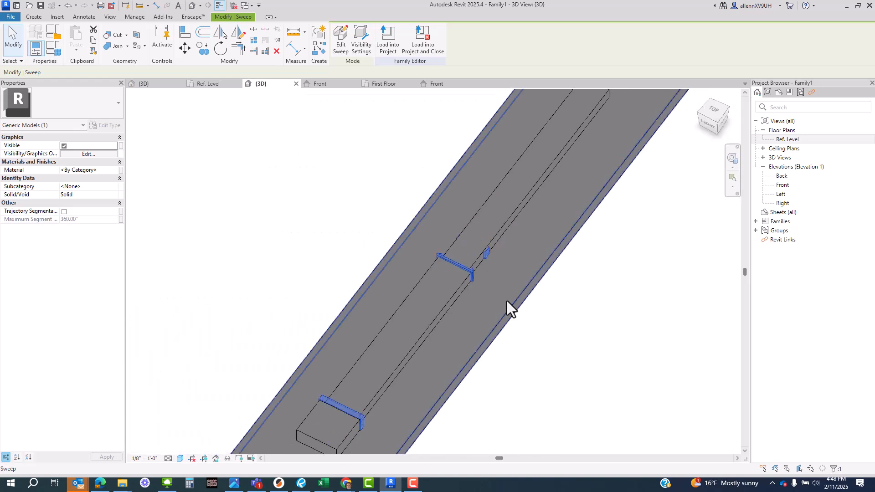
{"action": "key", "text": "Escape"}
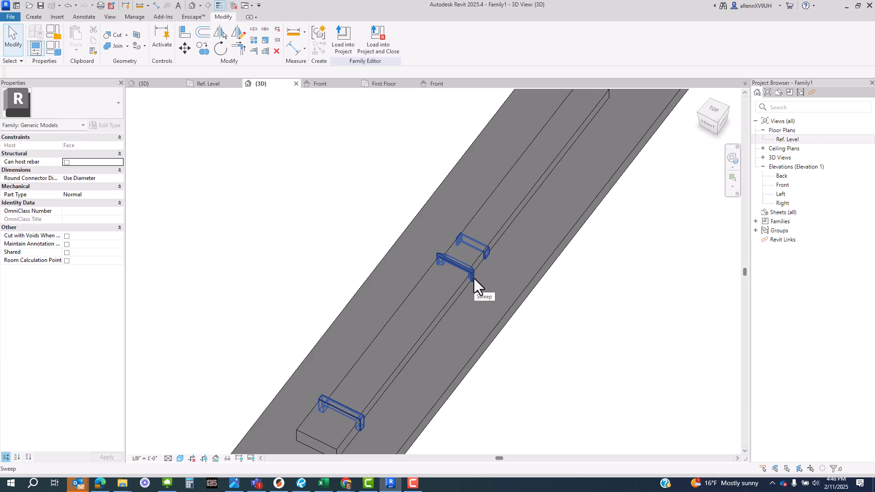
{"action": "middle_click_drag", "start_coordinate": [480, 252], "coordinate": [645, 372], "text": "shift"}
{"action": "scroll", "coordinate": [449, 248], "scroll_direction": "up", "scroll_amount": 3}
{"action": "scroll", "coordinate": [449, 248], "scroll_direction": "down", "scroll_amount": 4}
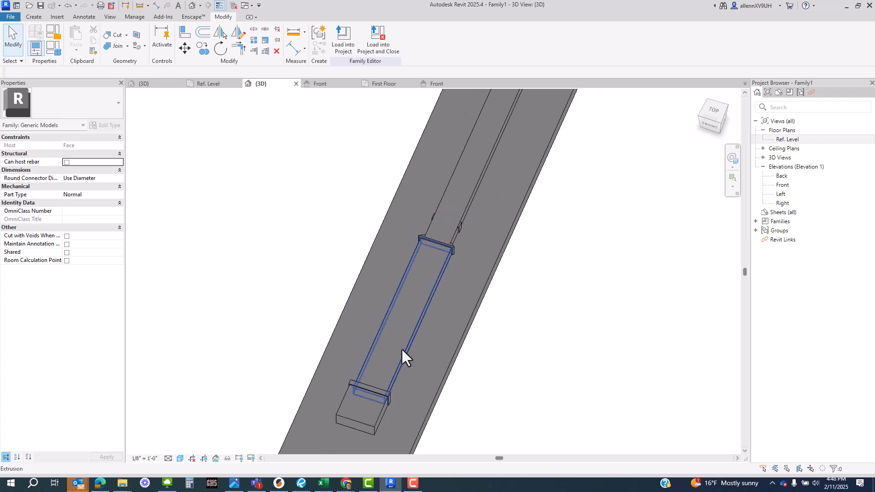
{"action": "scroll", "coordinate": [451, 226], "scroll_direction": "up", "scroll_amount": 2}
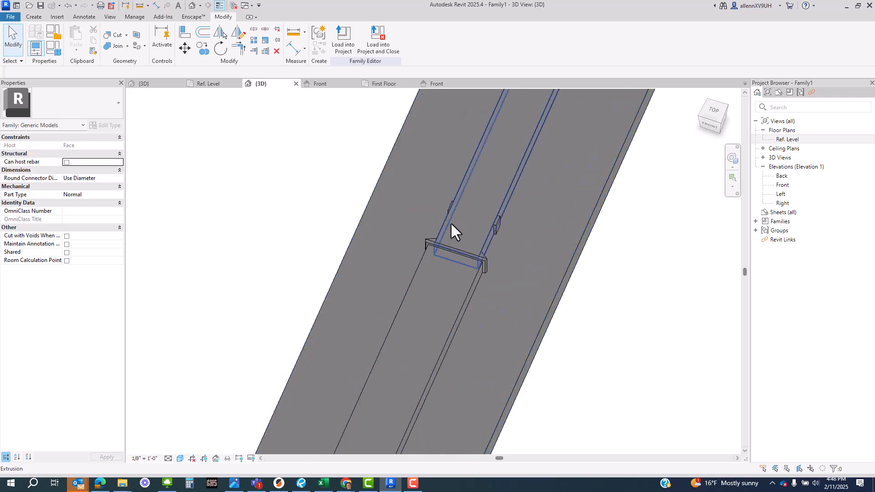
{"action": "scroll", "coordinate": [496, 232], "scroll_direction": "down", "scroll_amount": 2}
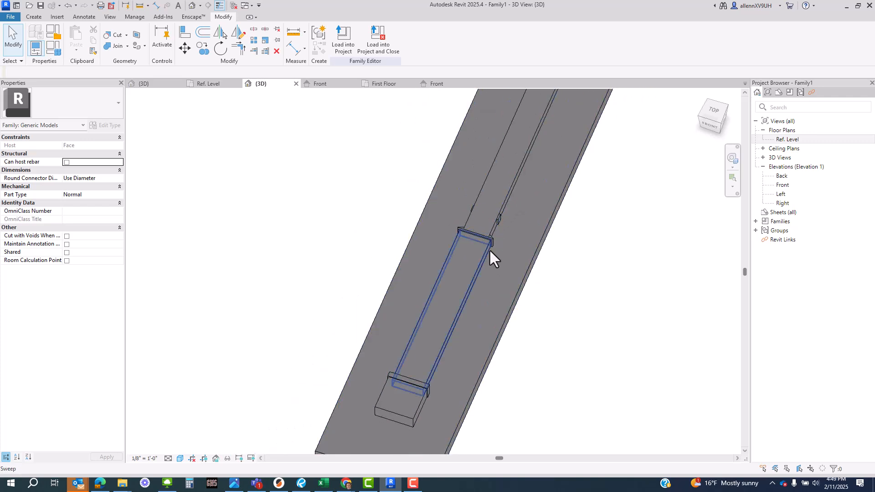
{"action": "middle_click_drag", "start_coordinate": [492, 254], "coordinate": [565, 319], "text": "shift"}
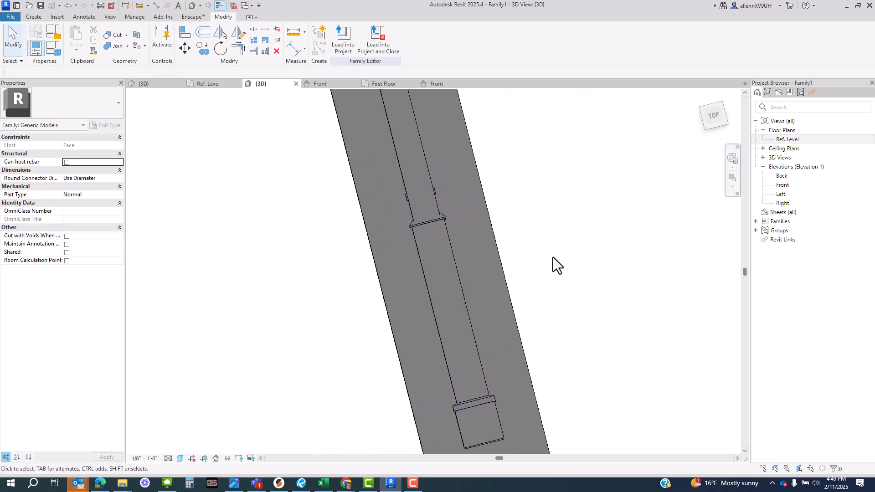
{"action": "middle_click_drag", "start_coordinate": [553, 256], "coordinate": [513, 257], "text": "shift"}
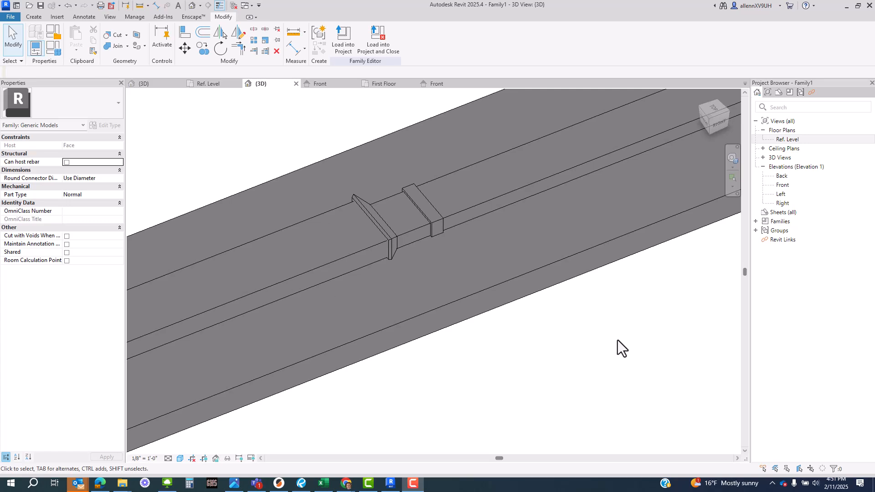
Examine the finished pilaster's lower and upper shaft extrusions and its moldings up close and over the full height.
{"action": "middle_click_drag", "start_coordinate": [469, 291], "coordinate": [361, 220], "text": "shift"}
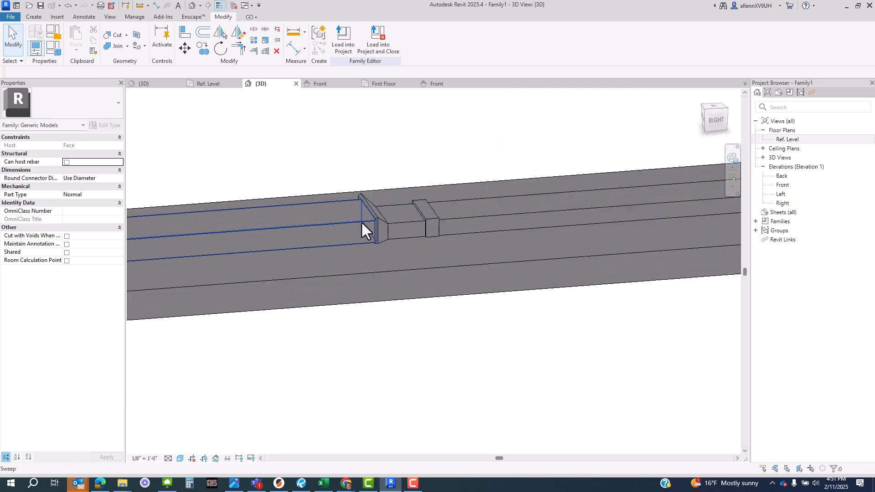
{"action": "left_click", "coordinate": [375, 225]}
{"action": "middle_click_drag", "start_coordinate": [420, 269], "coordinate": [424, 234], "text": "shift"}
{"action": "left_click", "coordinate": [424, 234]}
{"action": "middle_click_drag", "start_coordinate": [432, 282], "coordinate": [422, 253], "text": "shift"}
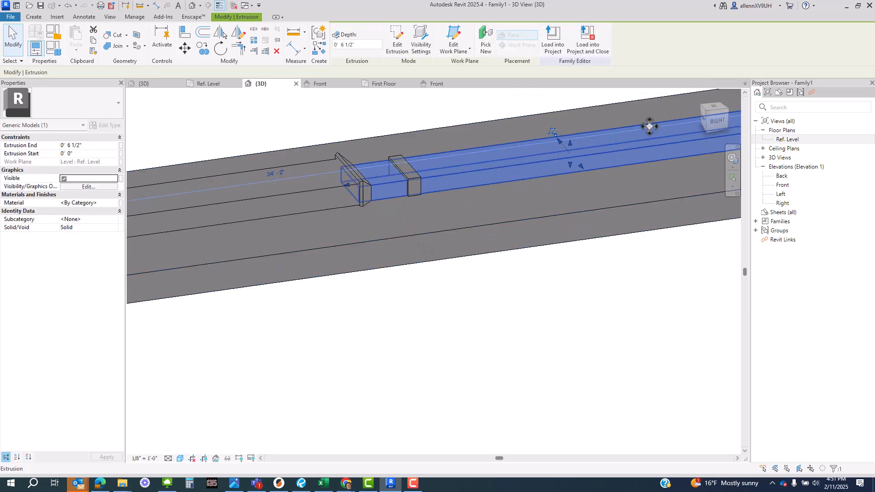
{"action": "middle_click_drag", "start_coordinate": [413, 297], "coordinate": [504, 398], "text": "shift"}
{"action": "left_click", "coordinate": [576, 291]}
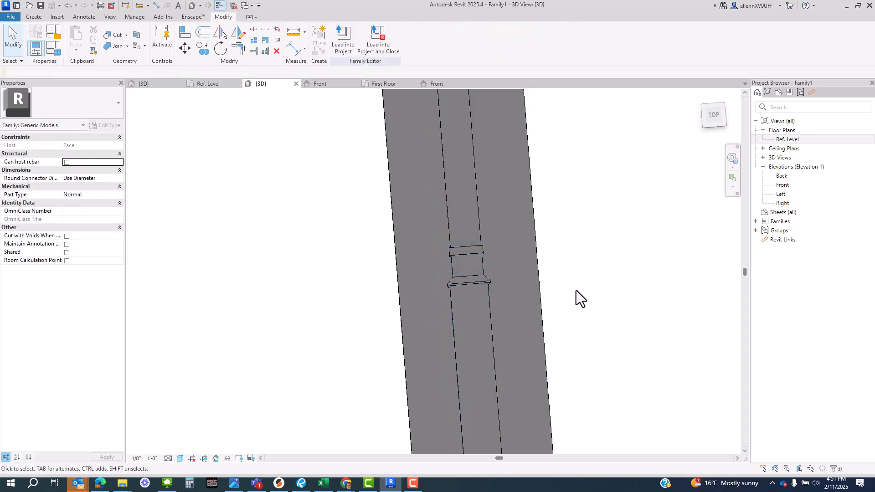
{"action": "scroll", "coordinate": [537, 306], "scroll_direction": "down", "scroll_amount": 3}
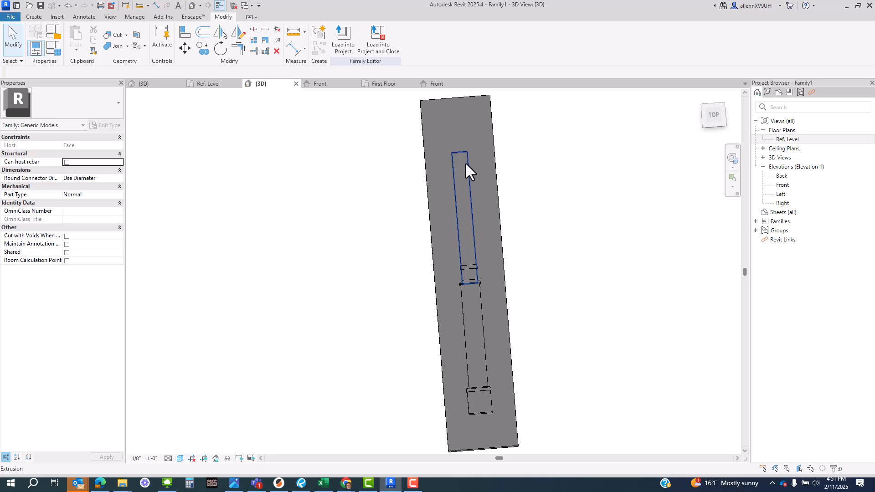
{"action": "middle_click_drag", "start_coordinate": [576, 312], "coordinate": [584, 338], "text": "shift"}
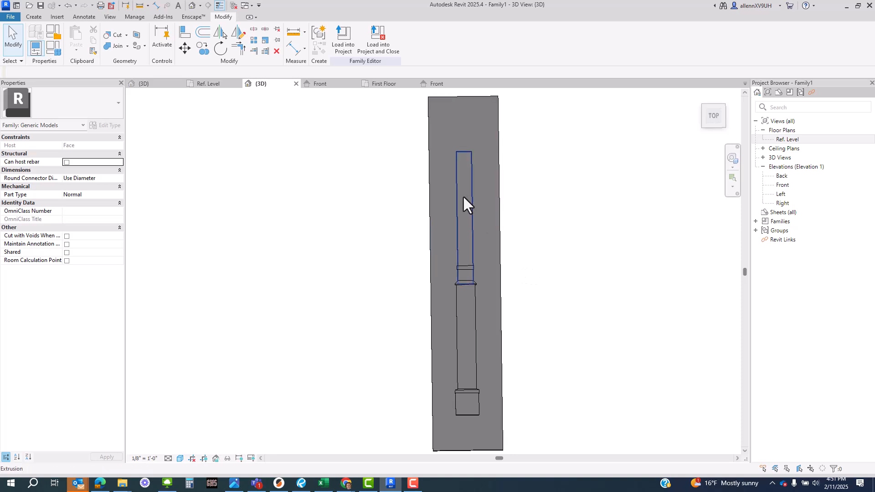
{"action": "middle_click_drag", "start_coordinate": [476, 222], "coordinate": [437, 190]}
{"action": "middle_click_drag", "start_coordinate": [480, 284], "coordinate": [469, 245], "text": "shift"}
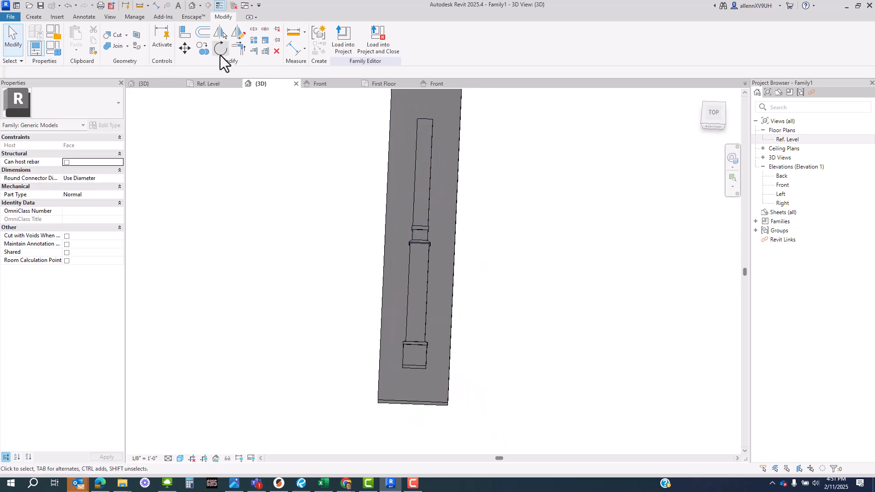
{"action": "left_click", "coordinate": [15, 18]}
{"action": "mouse_move", "coordinate": [40, 123]}
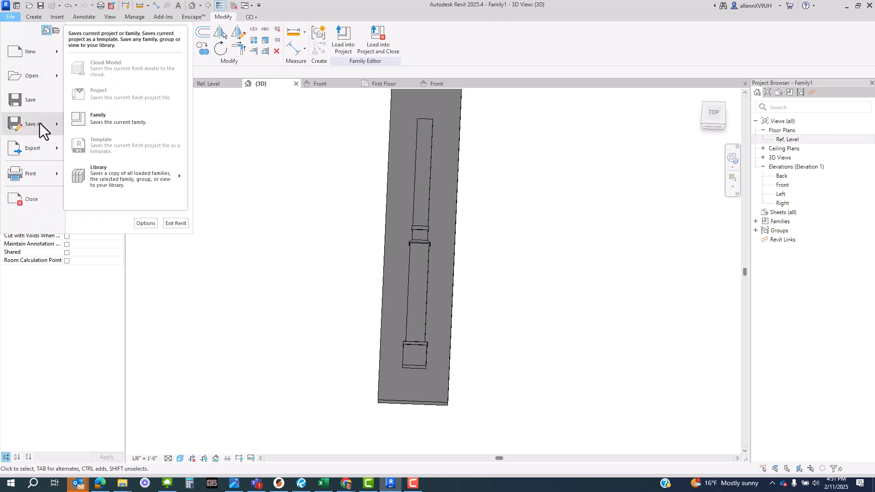
{"action": "left_click", "coordinate": [279, 154]}
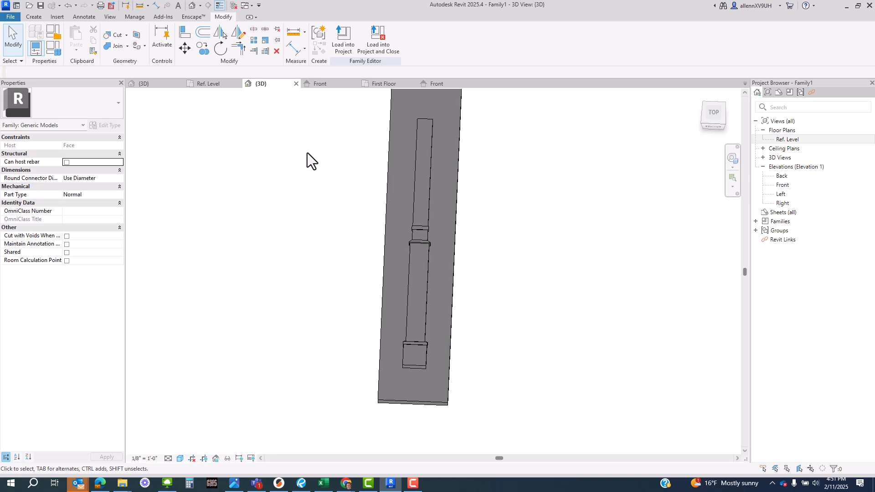
Load the pilaster family into the Temple Import 01 project and dismiss the save reminder.
{"action": "middle_click_drag", "start_coordinate": [307, 152], "coordinate": [321, 140], "text": "shift"}
{"action": "middle_click_drag", "start_coordinate": [342, 168], "coordinate": [355, 218]}
{"action": "scroll", "coordinate": [323, 113], "scroll_direction": "down", "scroll_amount": 1}
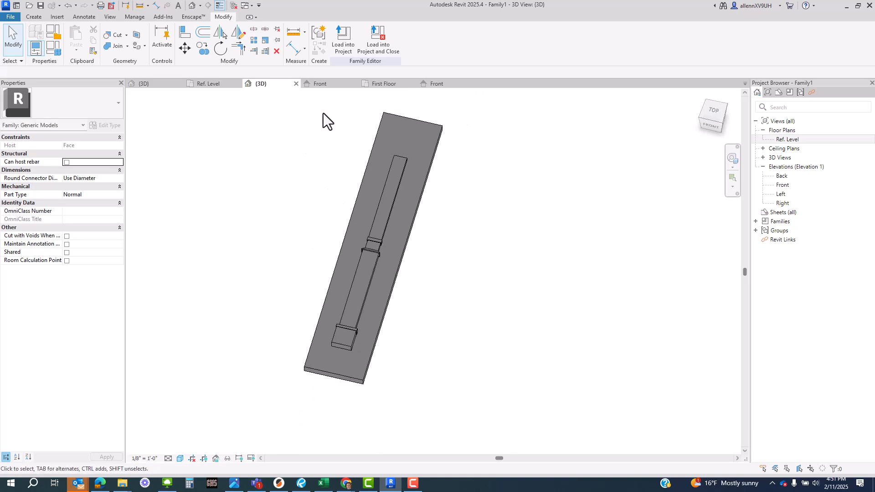
{"action": "left_click", "coordinate": [338, 48]}
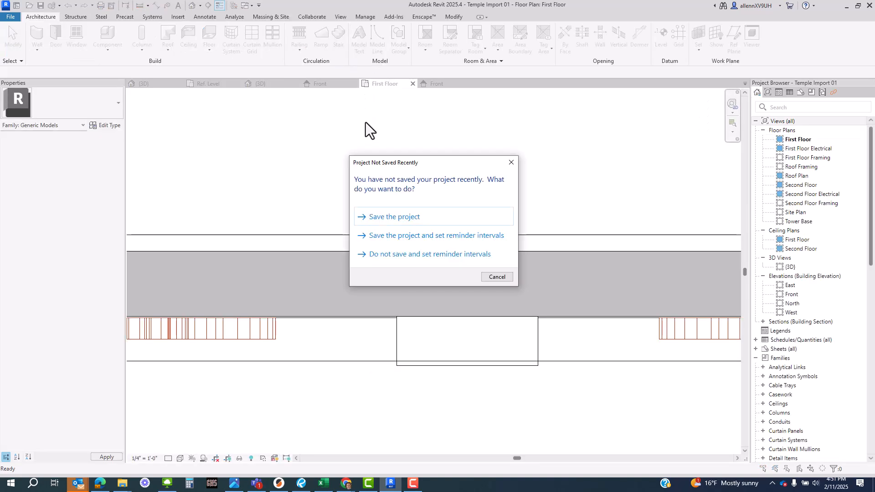
{"action": "left_click", "coordinate": [511, 162]}
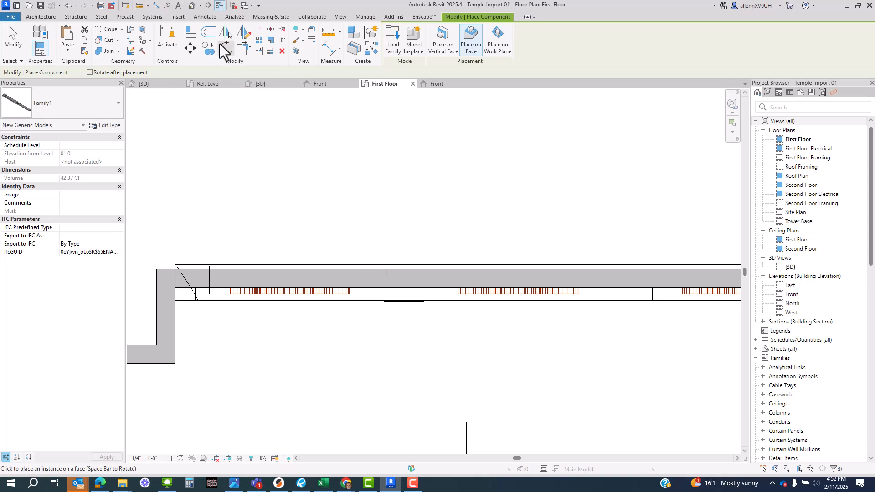
Place two pilaster instances on the wall face between the doorway and the octagonal tower in the project's 3D view.
{"action": "left_click", "coordinate": [191, 5]}
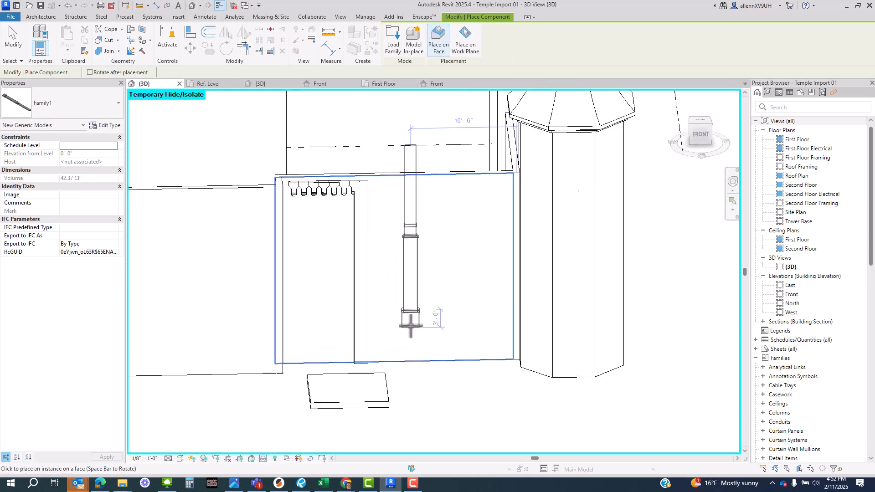
{"action": "left_click", "coordinate": [418, 364]}
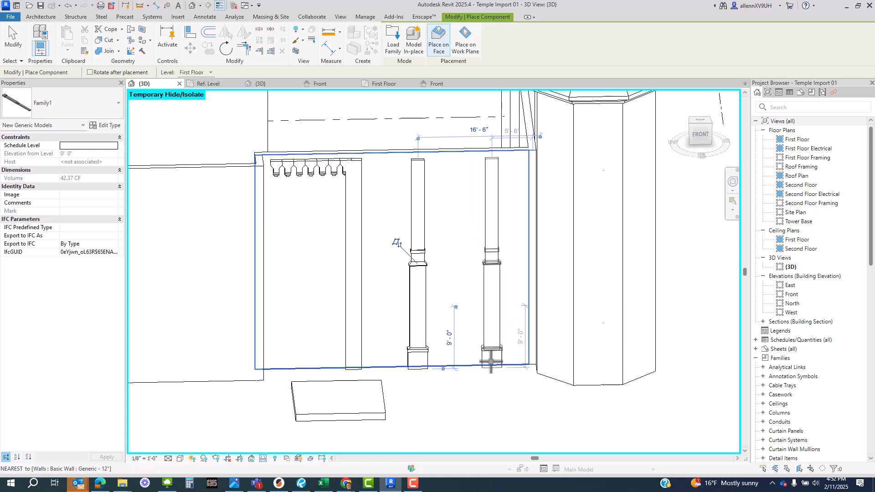
{"action": "left_click", "coordinate": [491, 361]}
{"action": "key", "text": "Escape"}
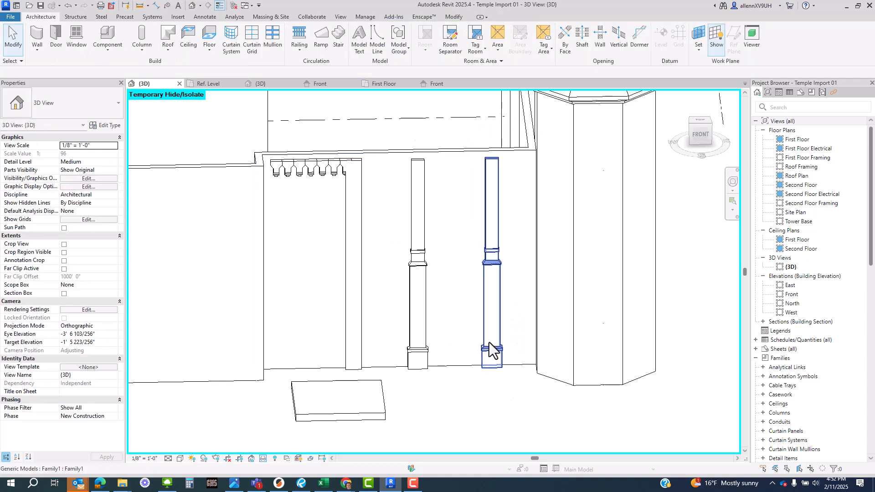
Compare the two placed pilaster family instances with the plain in-place pilaster beside the doorway.
{"action": "left_click", "coordinate": [489, 343]}
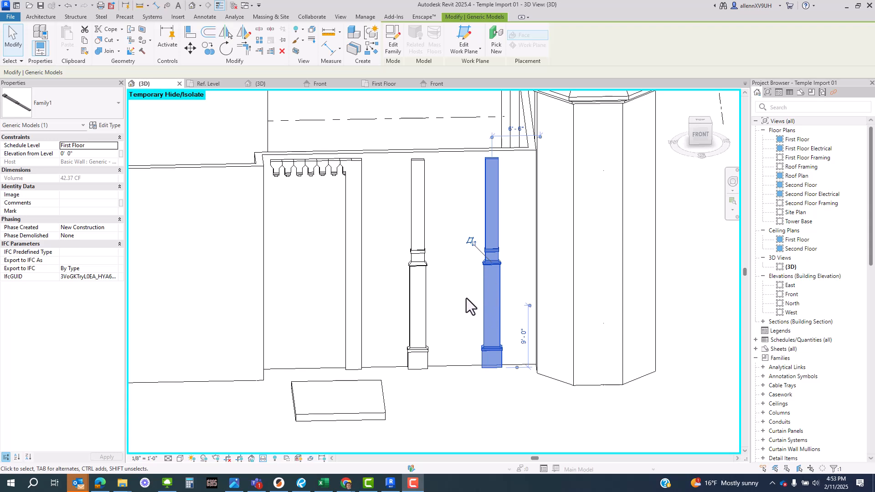
{"action": "middle_click_drag", "start_coordinate": [466, 367], "coordinate": [471, 305], "text": "shift"}
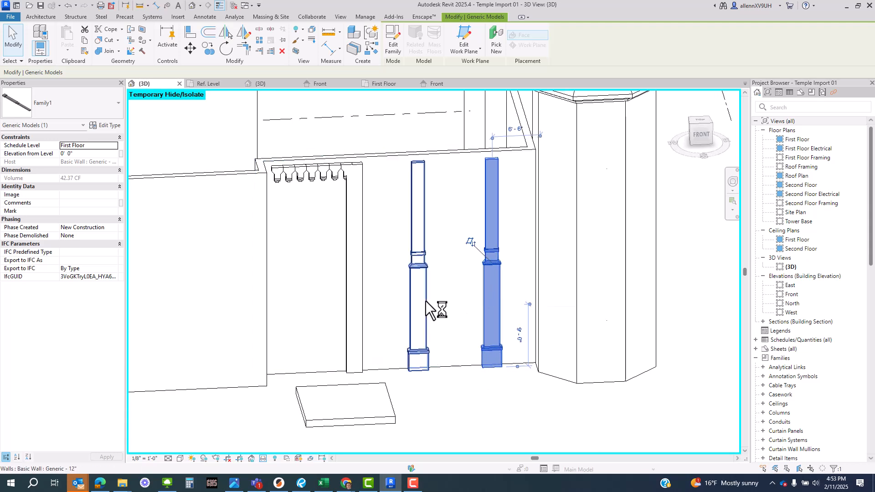
{"action": "left_click", "coordinate": [343, 322]}
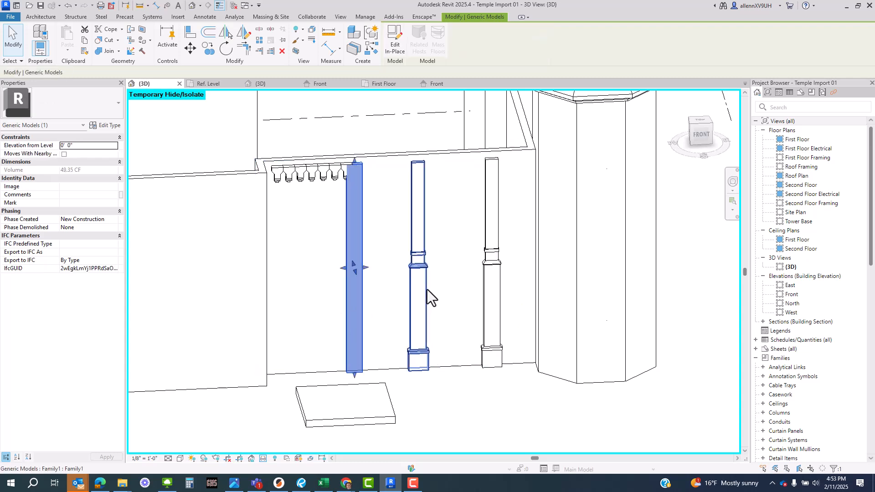
{"action": "left_click", "coordinate": [446, 394]}
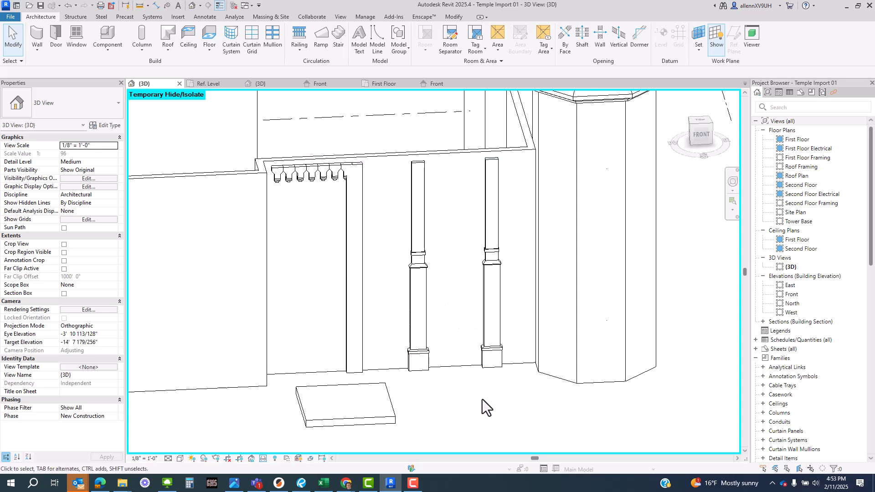
{"action": "middle_click_drag", "start_coordinate": [482, 399], "coordinate": [455, 351], "text": "shift"}
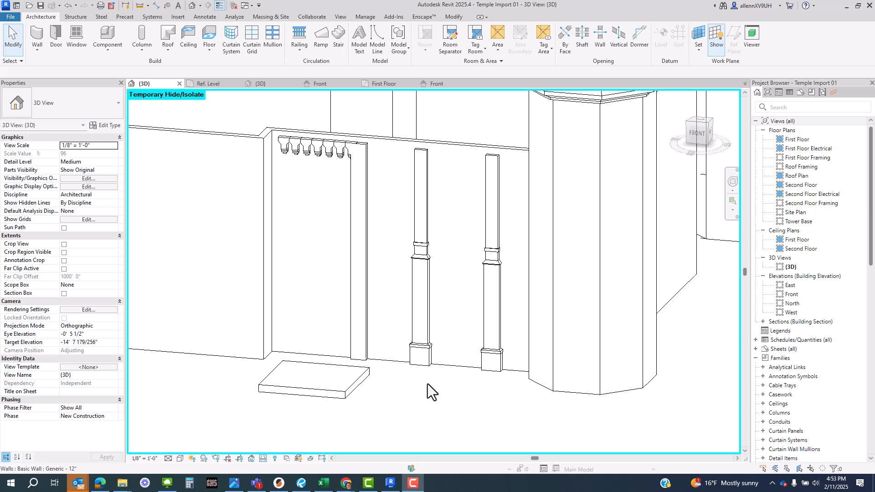
Start a new in-place model in the Generic Models category, accepting the default name.
{"action": "left_click", "coordinate": [114, 52]}
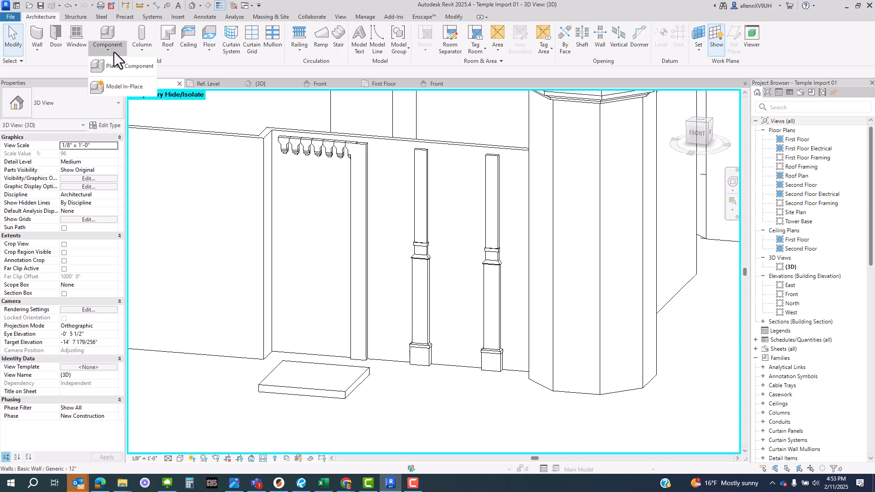
{"action": "left_click", "coordinate": [122, 89]}
{"action": "left_click", "coordinate": [397, 212]}
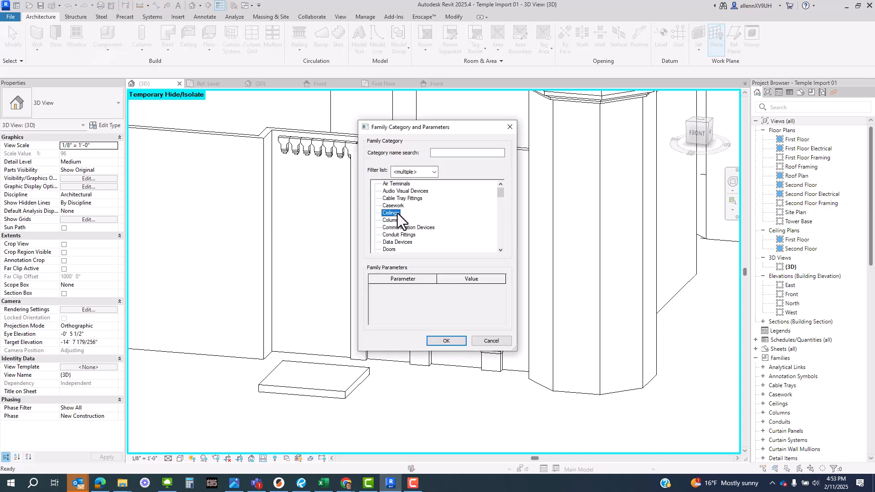
{"action": "key", "text": "g"}
{"action": "left_click", "coordinate": [458, 342]}
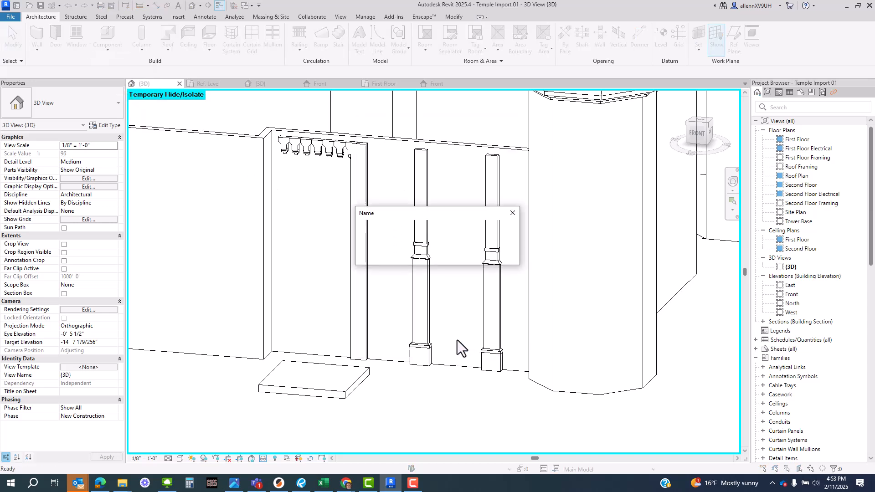
{"action": "left_click", "coordinate": [456, 259]}
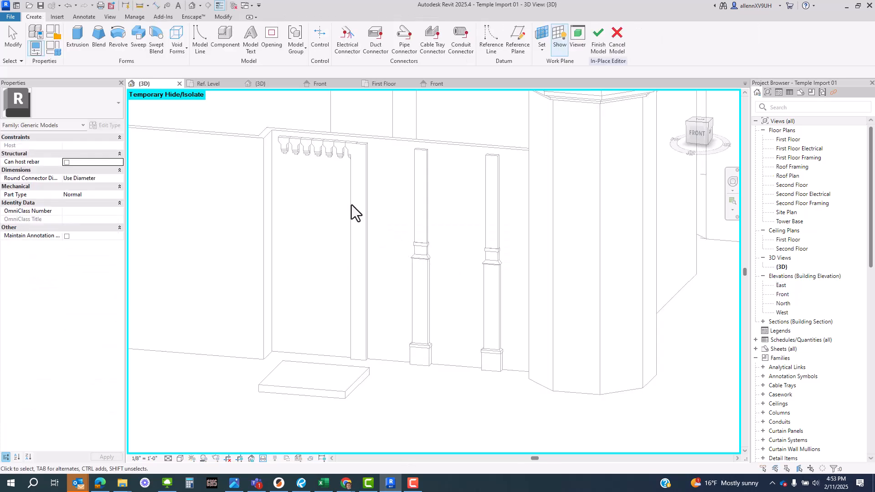